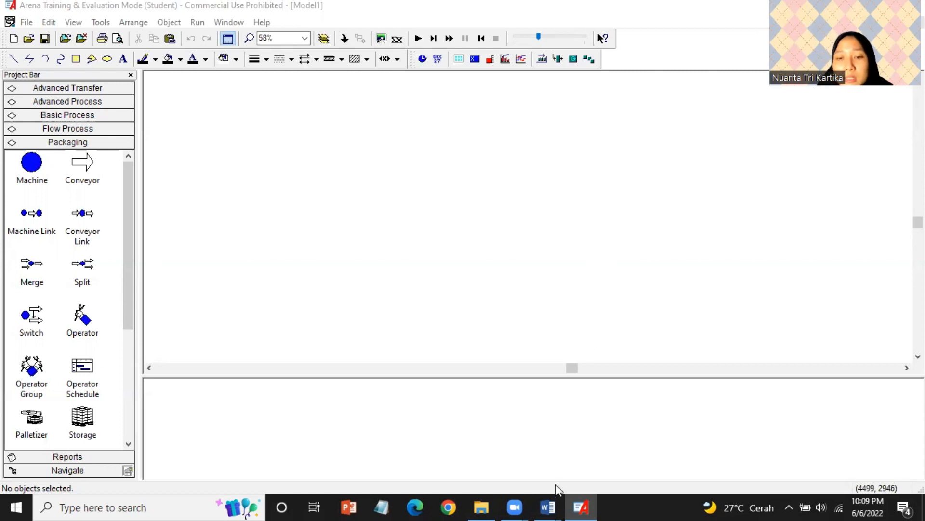
Switch to the Word document Document1 with the customer activity table and place a blank Notepad window beside the table.
{"action": "mouse_move", "coordinate": [553, 505]}
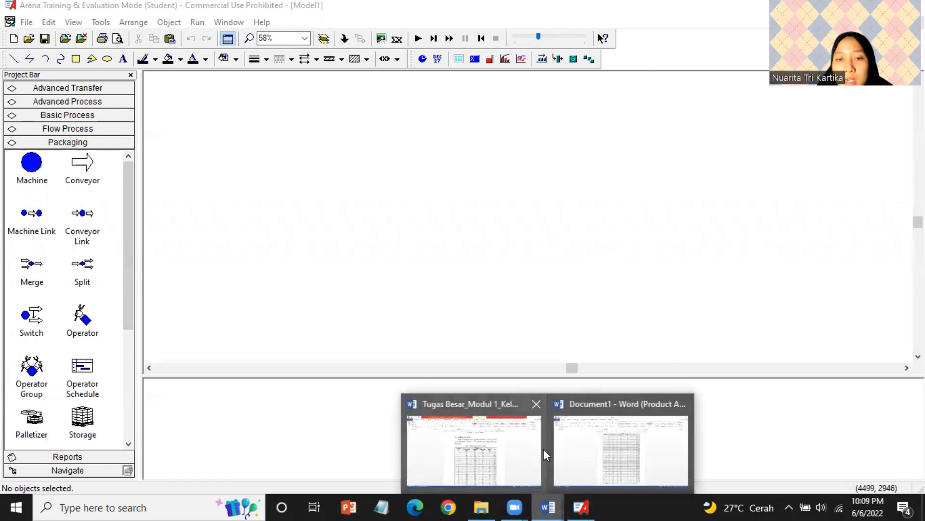
{"action": "left_click", "coordinate": [599, 428]}
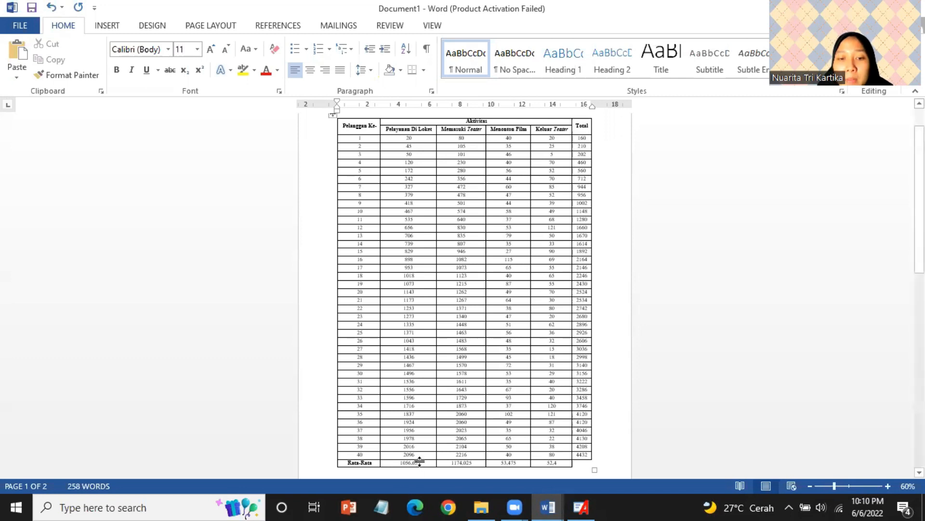
{"action": "left_click_drag", "start_coordinate": [381, 507], "coordinate": [582, 505]}
{"action": "left_click", "coordinate": [582, 505]}
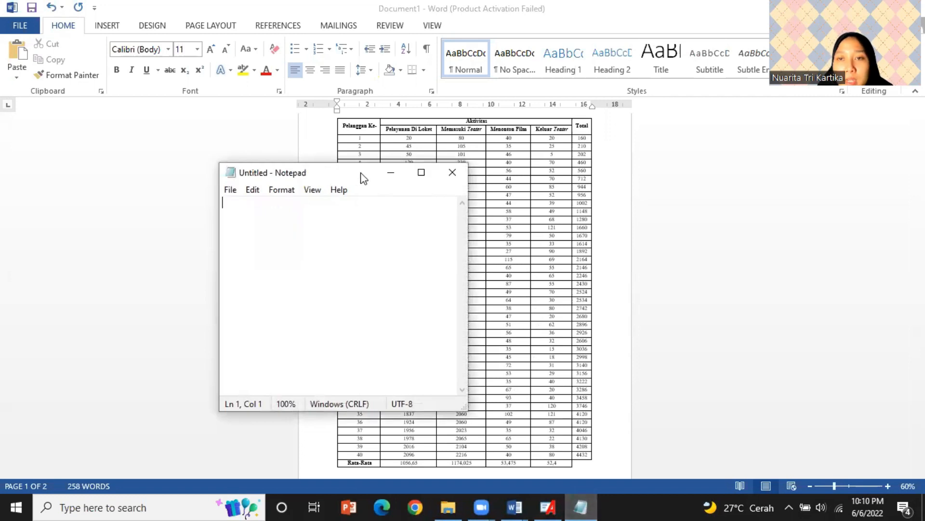
{"action": "left_click_drag", "start_coordinate": [364, 179], "coordinate": [765, 164]}
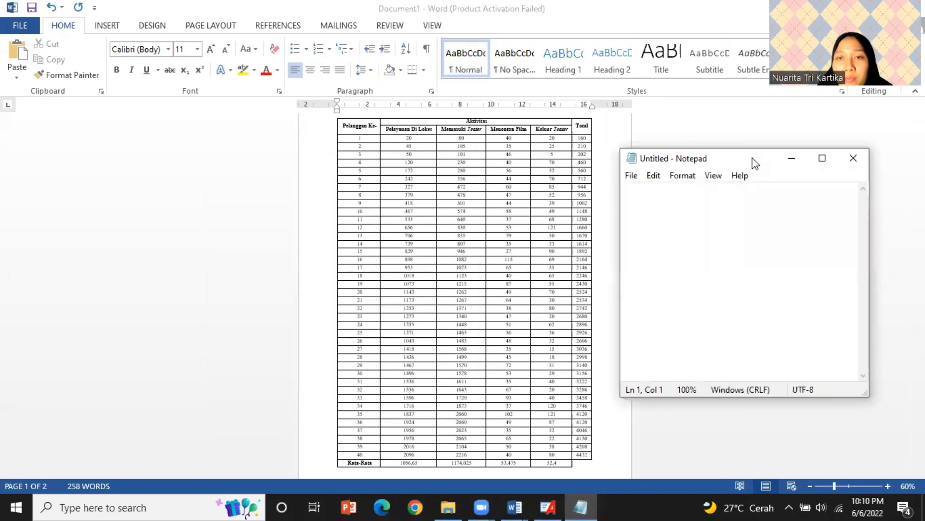
Copy the Pelayanan Di Loket values for customers 1 to 40 from the Word table into the blank Notepad file.
{"action": "left_click", "coordinate": [411, 140]}
{"action": "left_click_drag", "start_coordinate": [409, 138], "coordinate": [415, 451]}
{"action": "key", "text": "ctrl+c"}
{"action": "left_click", "coordinate": [581, 507]}
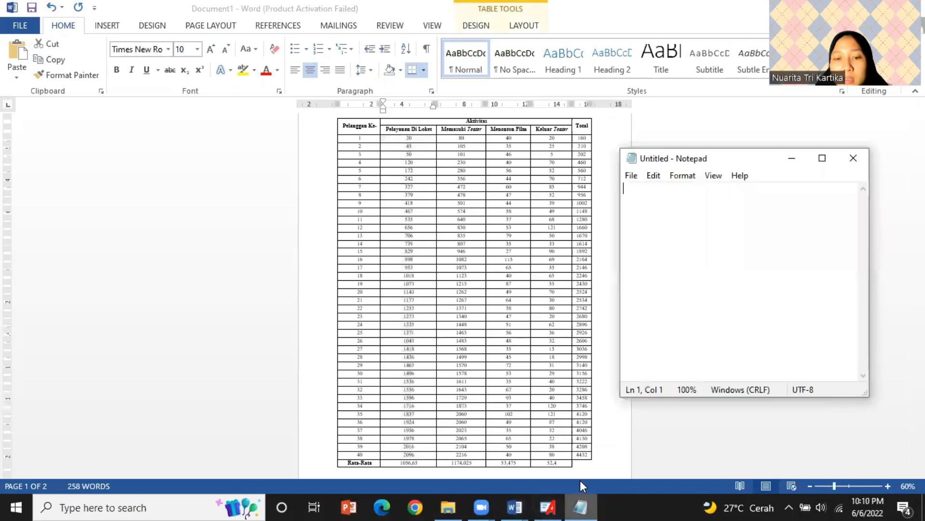
{"action": "right_click", "coordinate": [646, 188]}
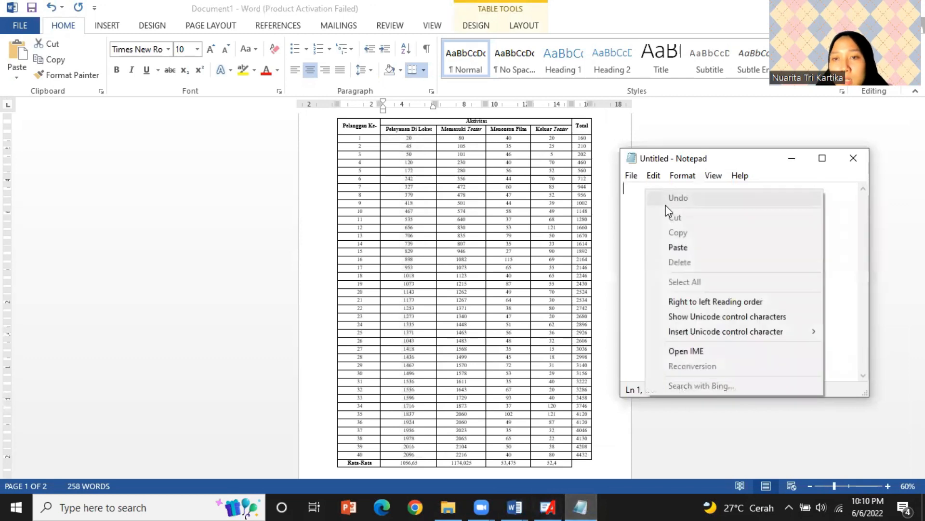
{"action": "left_click", "coordinate": [678, 247]}
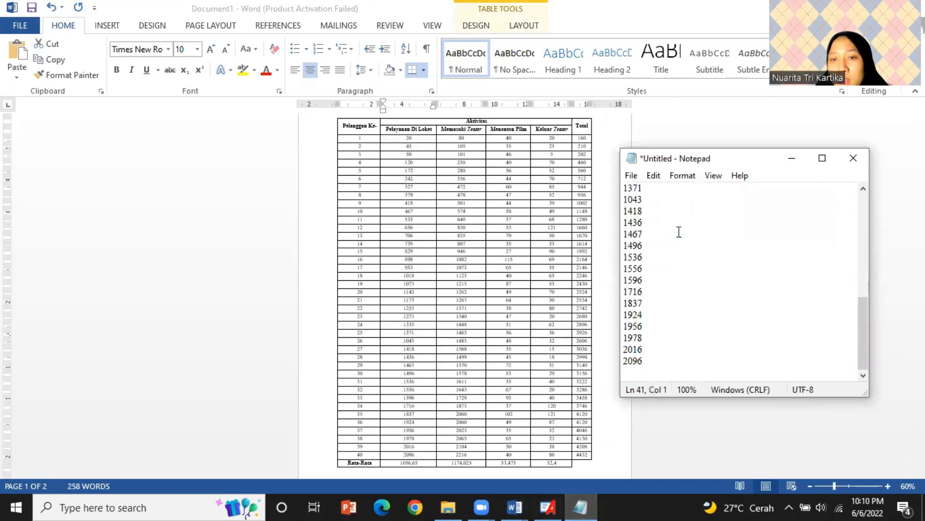
{"action": "scroll", "coordinate": [668, 242], "scroll_direction": "up", "scroll_amount": 8}
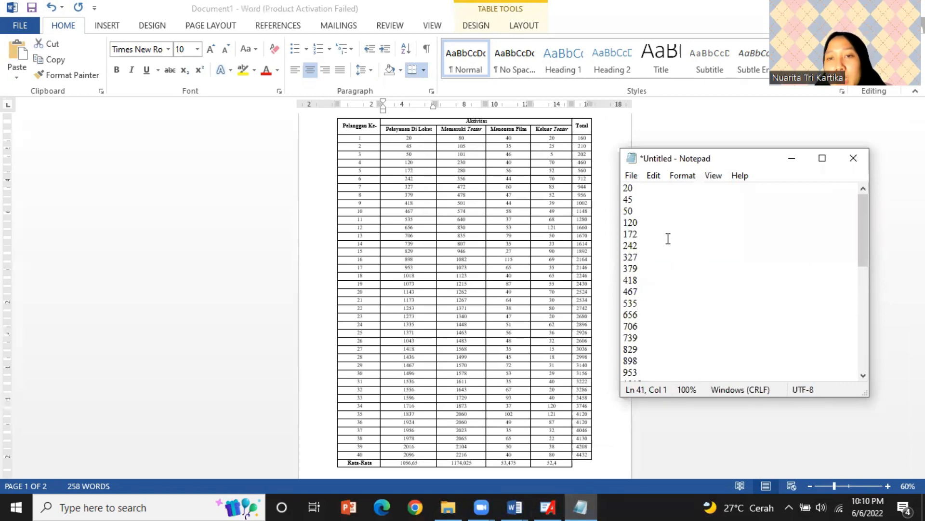
Save the Notepad file as 1.txt in the YOUTUBE folder inside TUBES.
{"action": "left_click", "coordinate": [631, 176]}
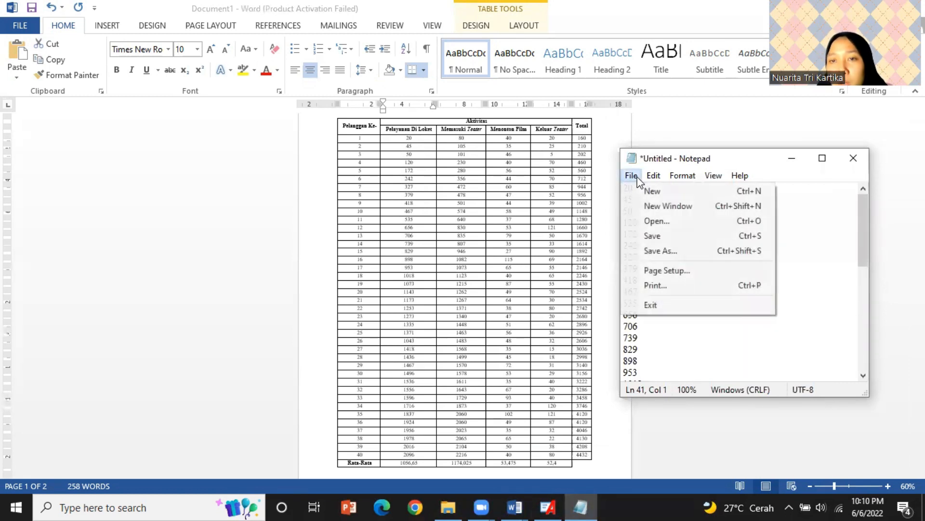
{"action": "left_click", "coordinate": [667, 250]}
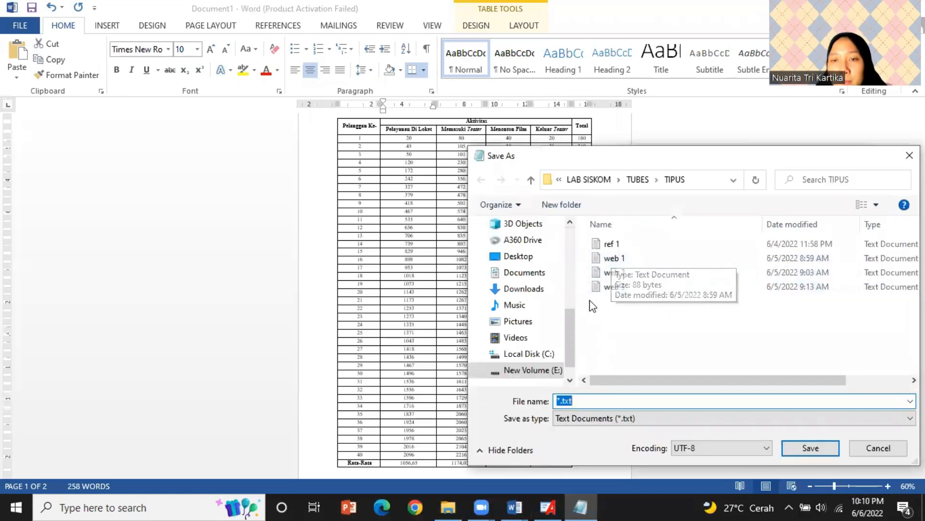
{"action": "left_click", "coordinate": [637, 179]}
{"action": "double_click", "coordinate": [640, 314]}
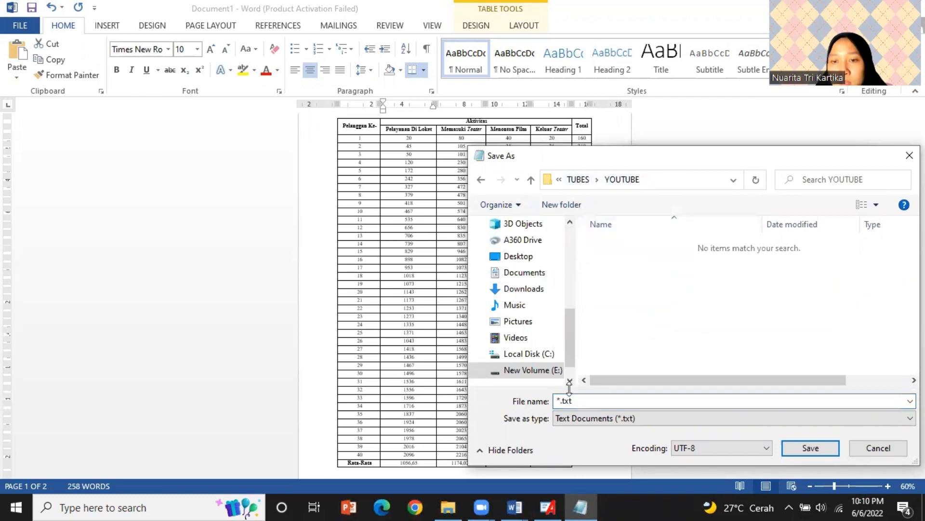
{"action": "left_click", "coordinate": [560, 401]}
{"action": "left_click", "coordinate": [563, 401]}
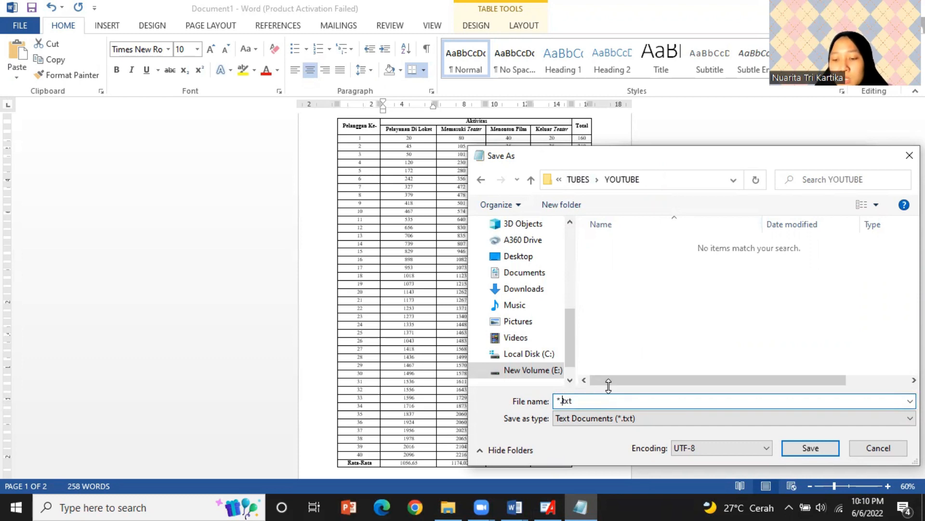
{"action": "key", "text": "BackSpace"}
{"action": "type", "text": "1"}
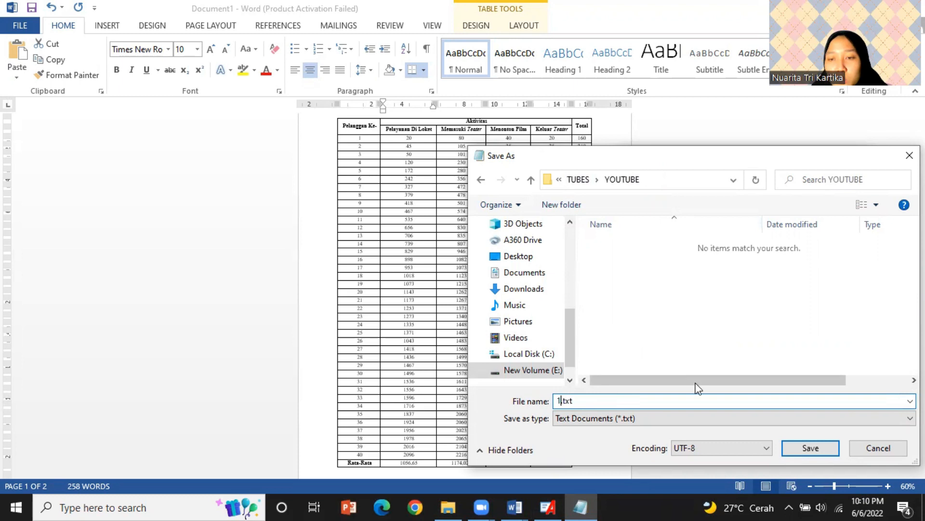
{"action": "left_click", "coordinate": [831, 451]}
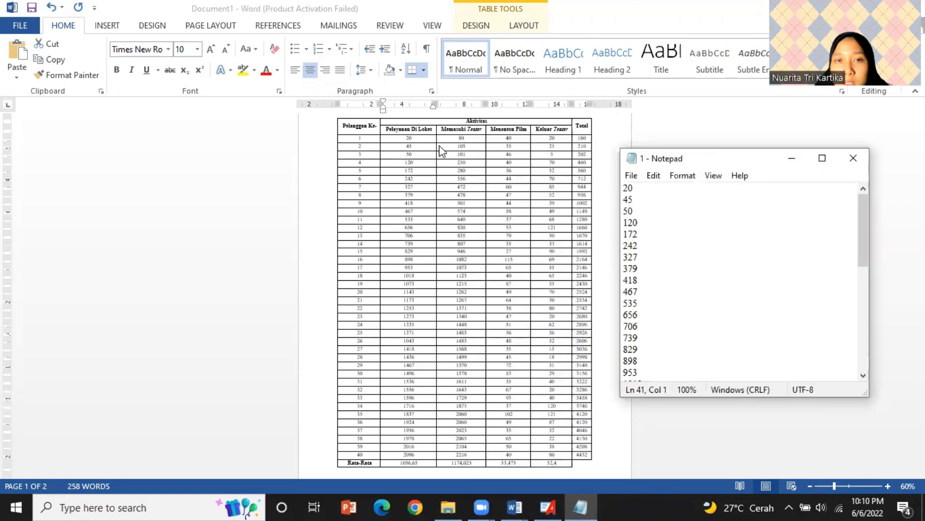
Replace the Notepad contents with the Memasuki Teater values for customers 1 to 40 from the Word table.
{"action": "key", "text": "alt+Tab"}
{"action": "left_click_drag", "start_coordinate": [455, 139], "coordinate": [466, 454]}
{"action": "key", "text": "ctrl+c"}
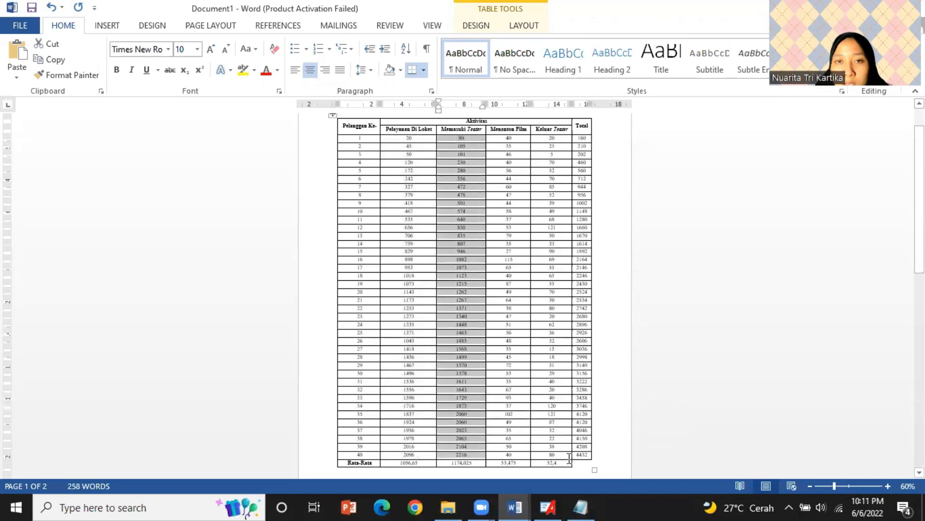
{"action": "left_click", "coordinate": [582, 506]}
{"action": "left_click", "coordinate": [640, 214]}
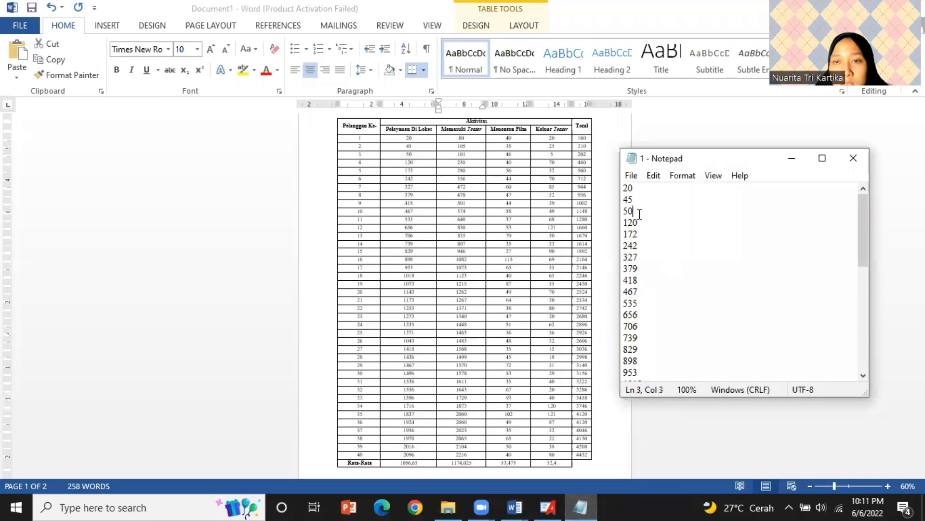
{"action": "key", "text": "ctrl+a"}
{"action": "key", "text": "Delete"}
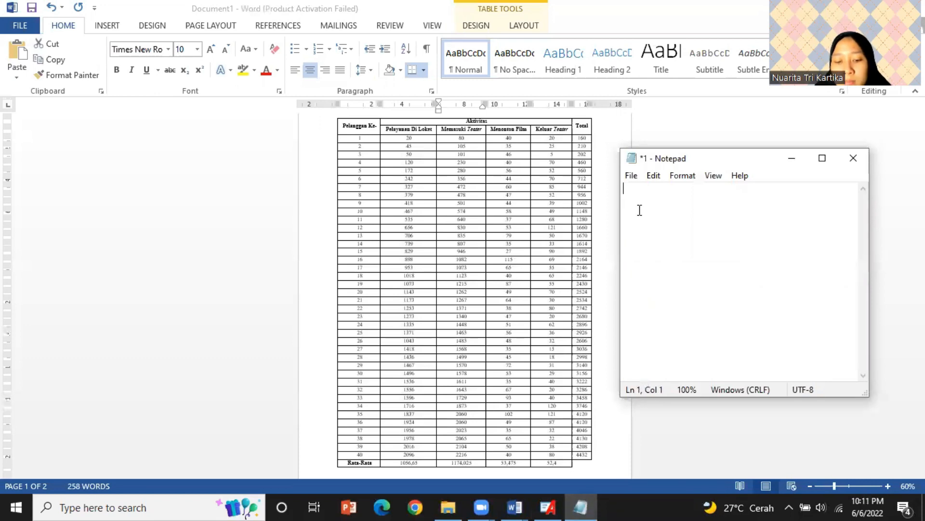
{"action": "key", "text": "ctrl+v"}
Save the Memasuki Teater data as a new text file named 2 in the YOUTUBE folder.
{"action": "left_click", "coordinate": [631, 175]}
{"action": "left_click", "coordinate": [661, 250]}
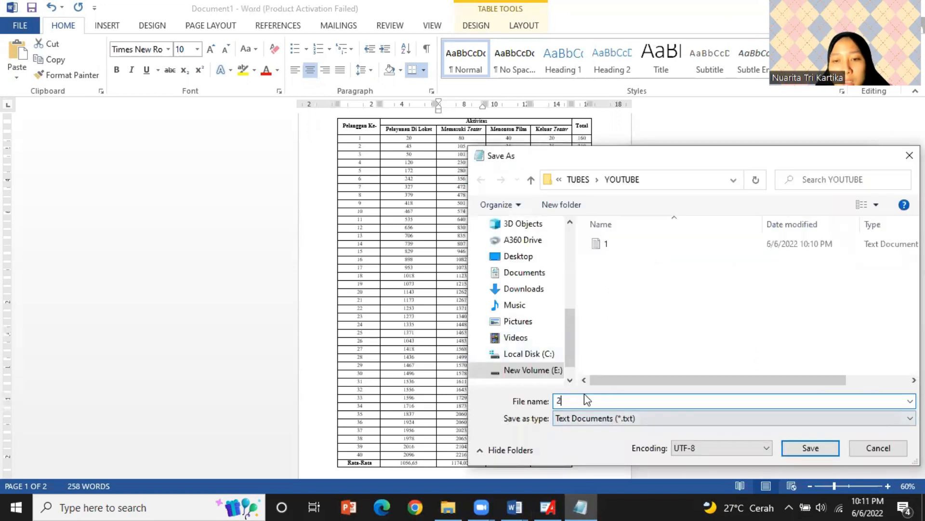
{"action": "type", "text": "2"}
{"action": "left_click", "coordinate": [792, 445]}
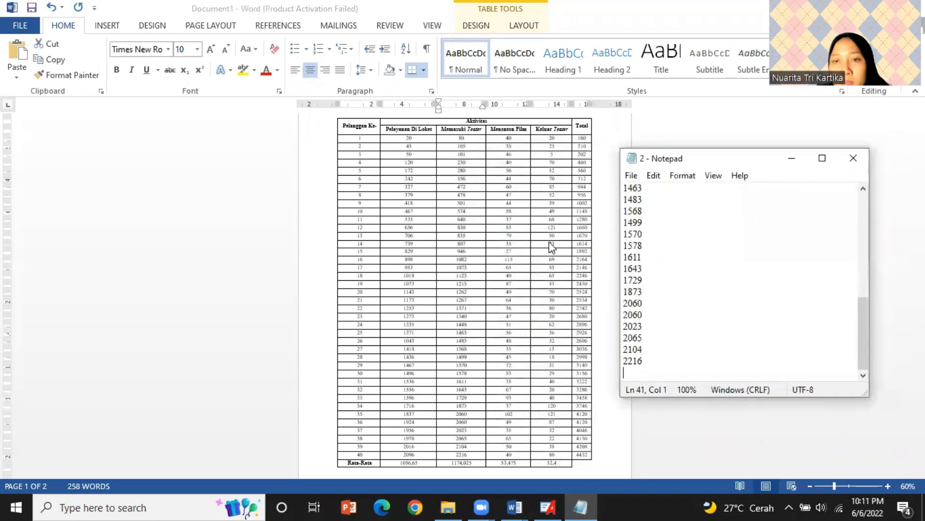
Replace the Notepad contents with the Menonton Film values for customers 1 to 40 from the Word table.
{"action": "left_click", "coordinate": [493, 144]}
{"action": "left_click_drag", "start_coordinate": [500, 141], "coordinate": [514, 456]}
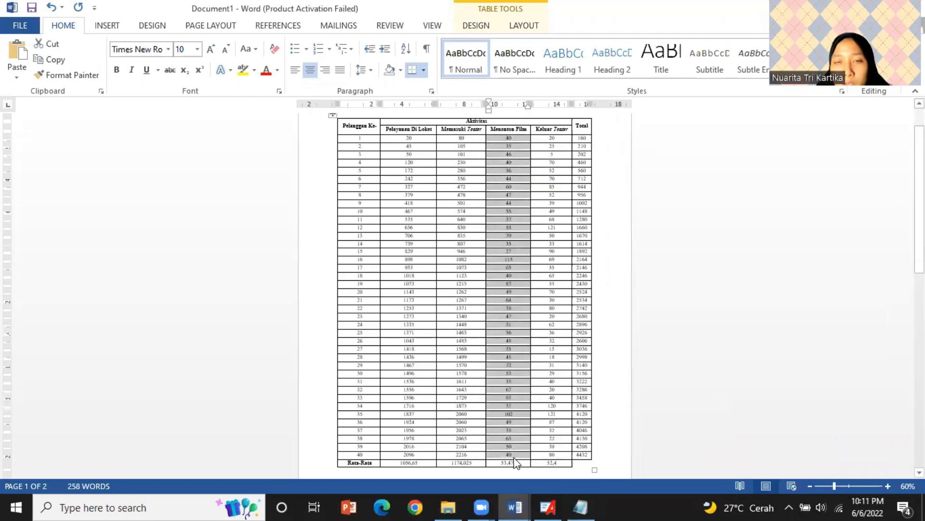
{"action": "left_click", "coordinate": [587, 499]}
{"action": "key", "text": "ctrl+a"}
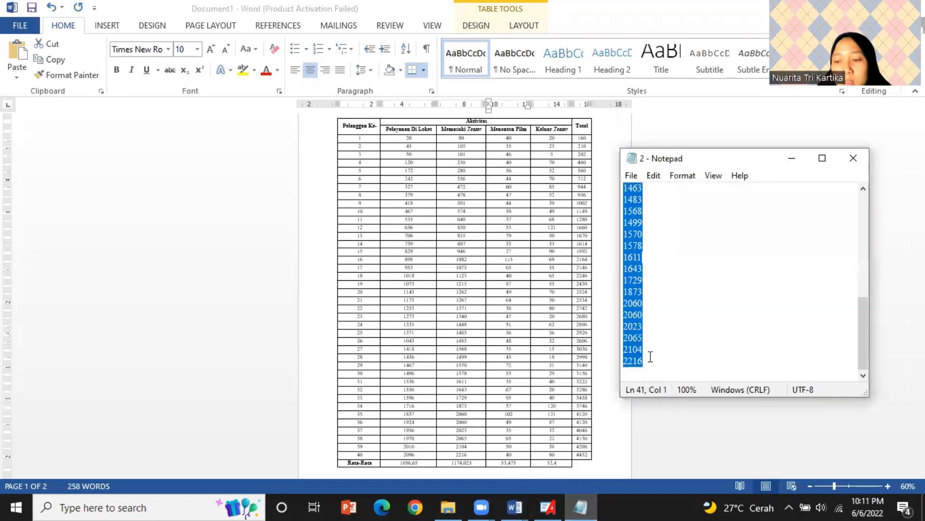
{"action": "key", "text": "Delete"}
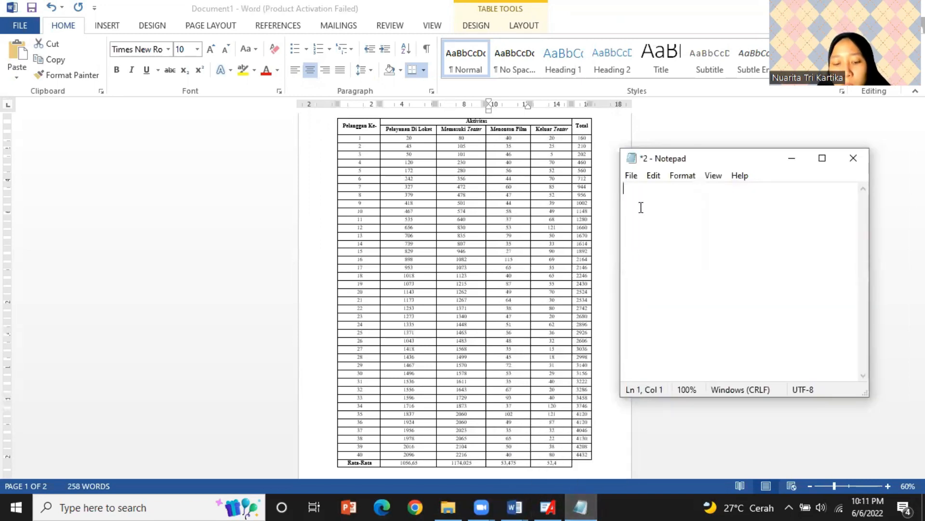
{"action": "key", "text": "ctrl+v"}
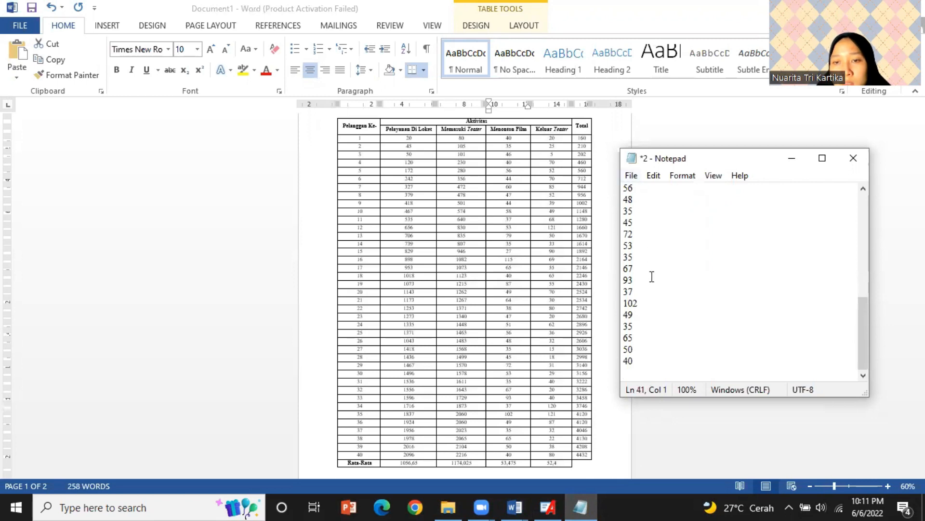
{"action": "scroll", "coordinate": [656, 305], "scroll_direction": "up", "scroll_amount": 5}
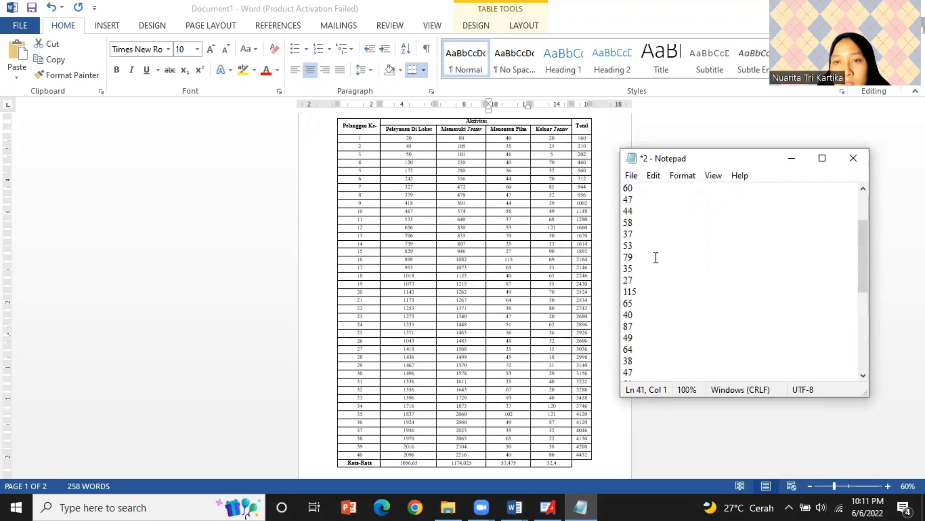
Save the Menonton Film data as a new text file named 3.
{"action": "left_click", "coordinate": [632, 175]}
{"action": "left_click", "coordinate": [672, 251]}
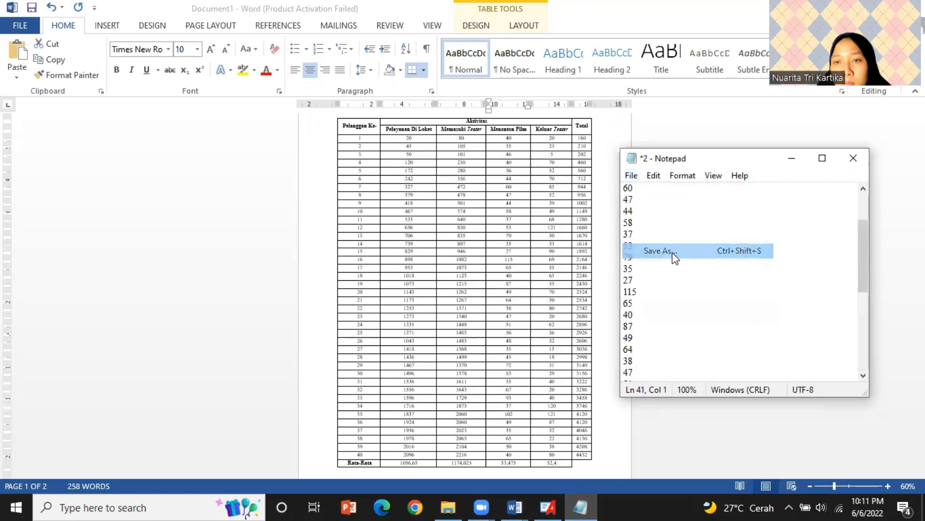
{"action": "type", "text": "3"}
{"action": "key", "text": "Return"}
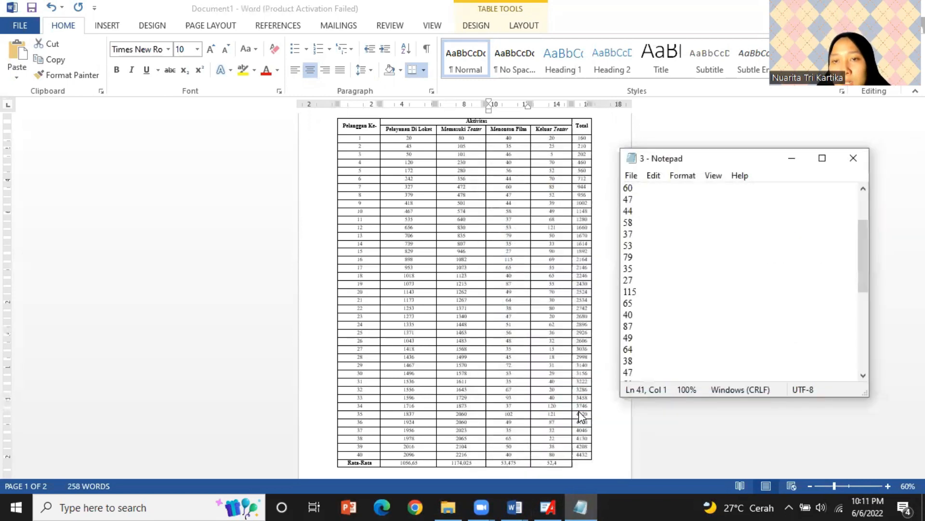
Replace the Notepad contents with the Keluar Teater values for customers 1 to 40 from the Word table.
{"action": "left_click", "coordinate": [557, 152]}
{"action": "left_click_drag", "start_coordinate": [552, 138], "coordinate": [560, 456]}
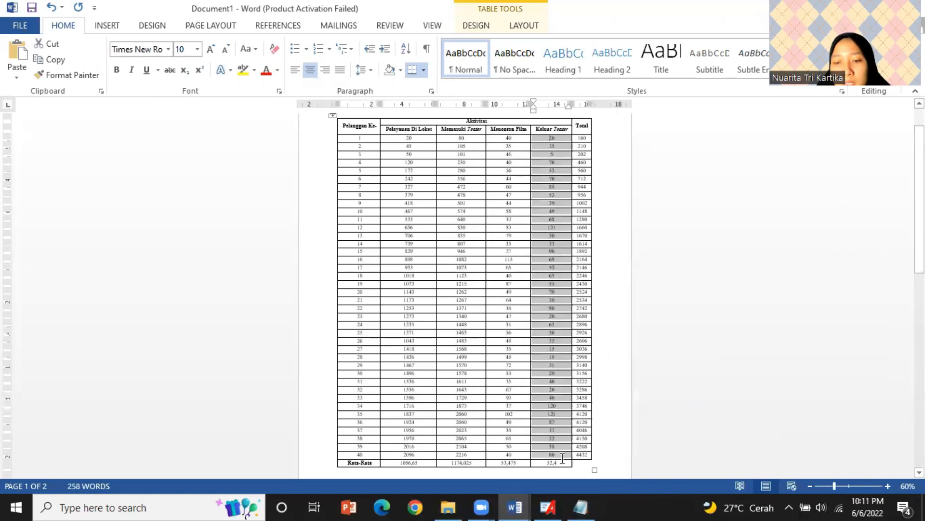
{"action": "key", "text": "alt+Tab"}
{"action": "left_click", "coordinate": [651, 292]}
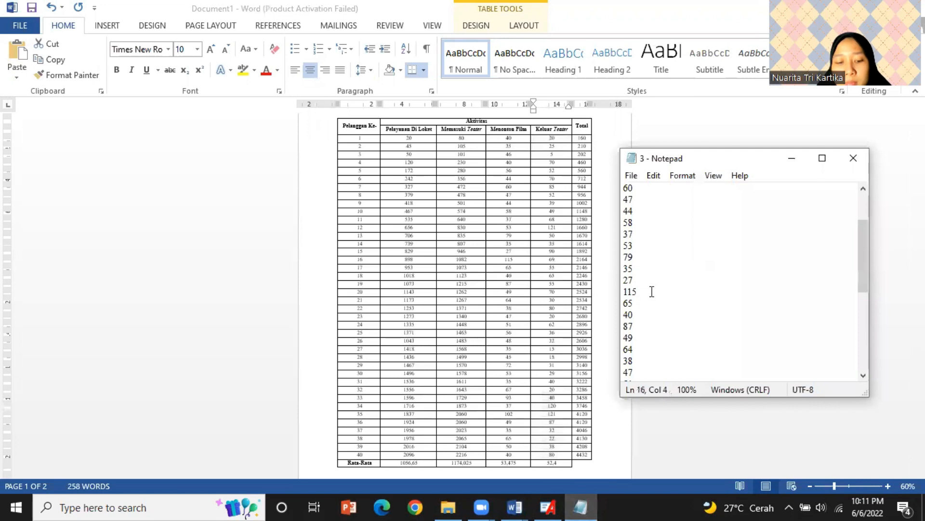
{"action": "key", "text": "ctrl+a"}
{"action": "key", "text": "BackSpace"}
{"action": "key", "text": "ctrl+v"}
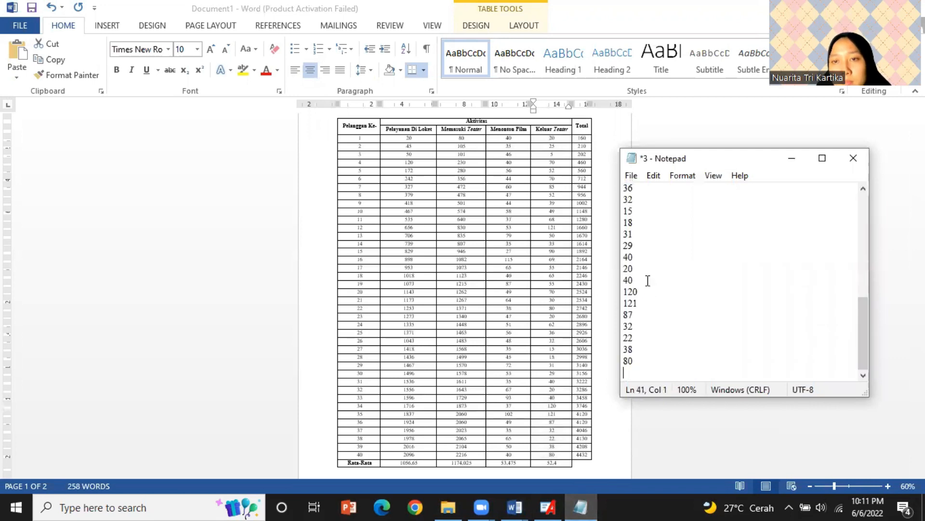
Save the Keluar Teater data as a new text file named 4 in the YOUTUBE folder and minimize Notepad.
{"action": "left_click", "coordinate": [630, 176]}
{"action": "left_click", "coordinate": [651, 247]}
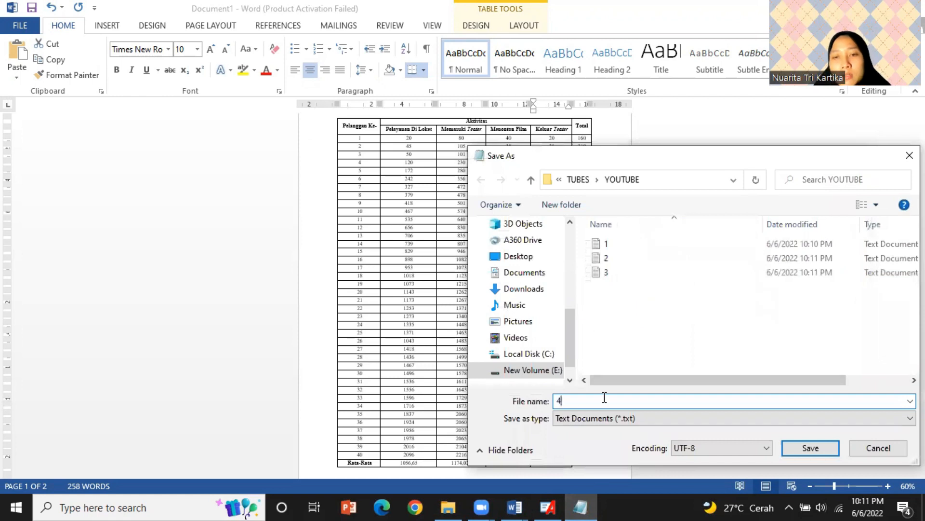
{"action": "left_click", "coordinate": [812, 448]}
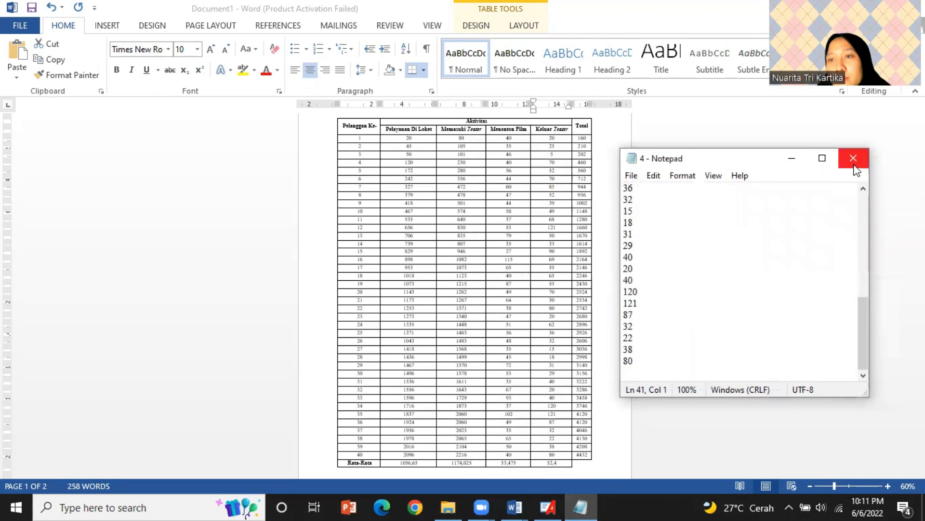
{"action": "left_click", "coordinate": [795, 163]}
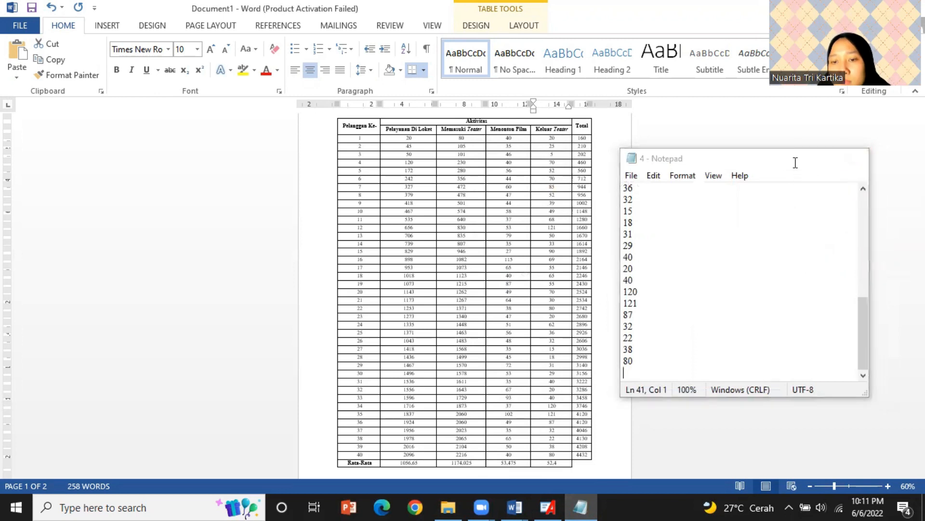
Switch to Arena and place a Create module with an Assign module after it as the start of the flow.
{"action": "left_click", "coordinate": [547, 507]}
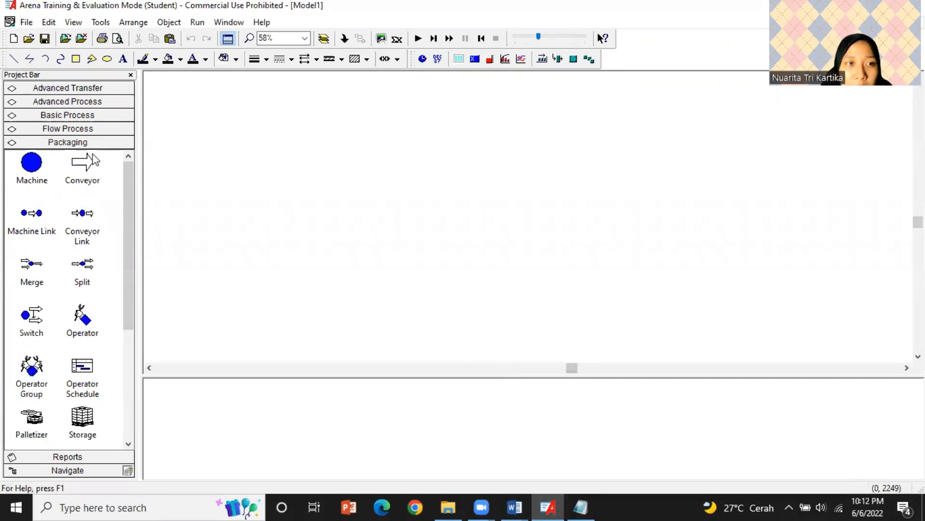
{"action": "left_click", "coordinate": [102, 115]}
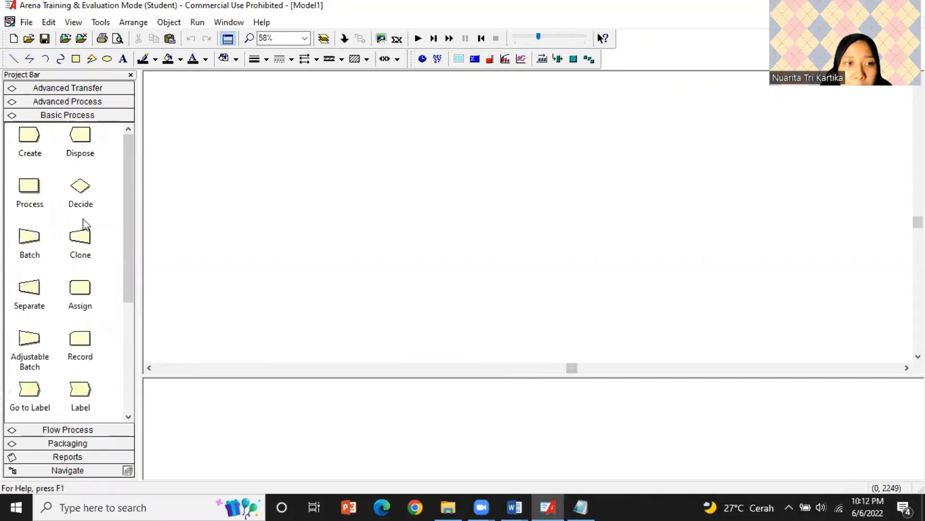
{"action": "left_click_drag", "start_coordinate": [45, 136], "coordinate": [158, 97]}
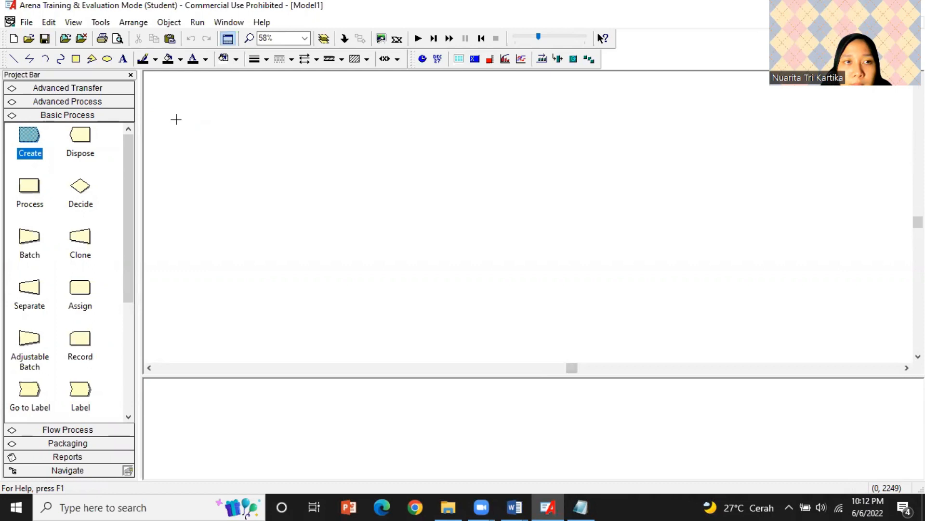
{"action": "left_click", "coordinate": [176, 119]}
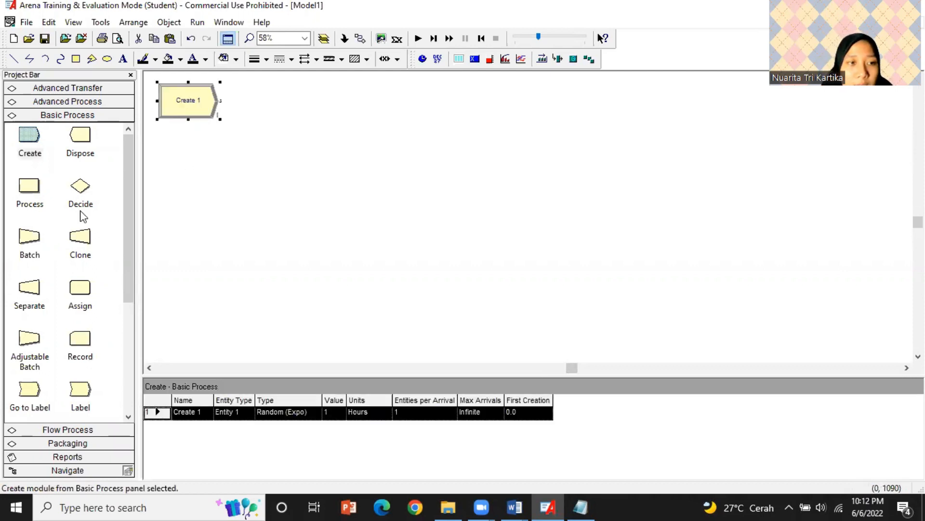
{"action": "left_click_drag", "start_coordinate": [79, 291], "coordinate": [230, 104]}
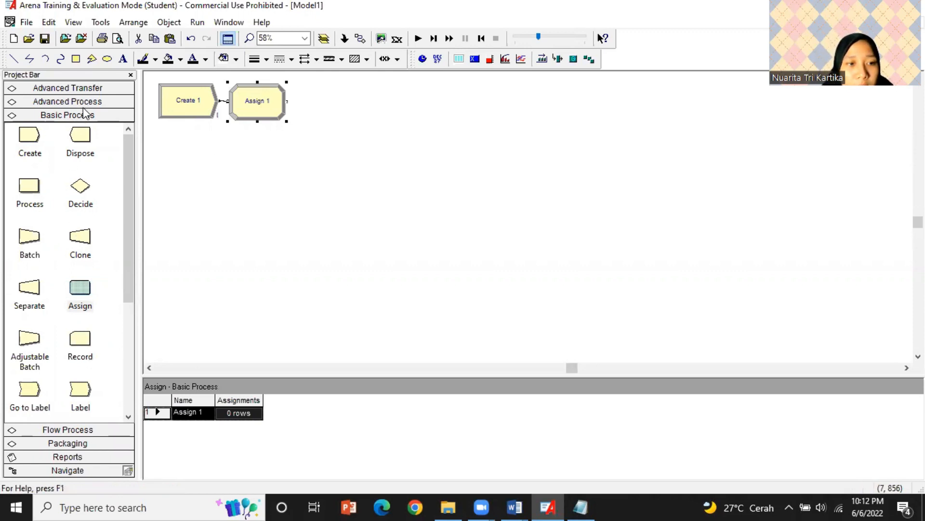
Extend the first row with a Station module and a Process module after the Assign module.
{"action": "left_click", "coordinate": [88, 87]}
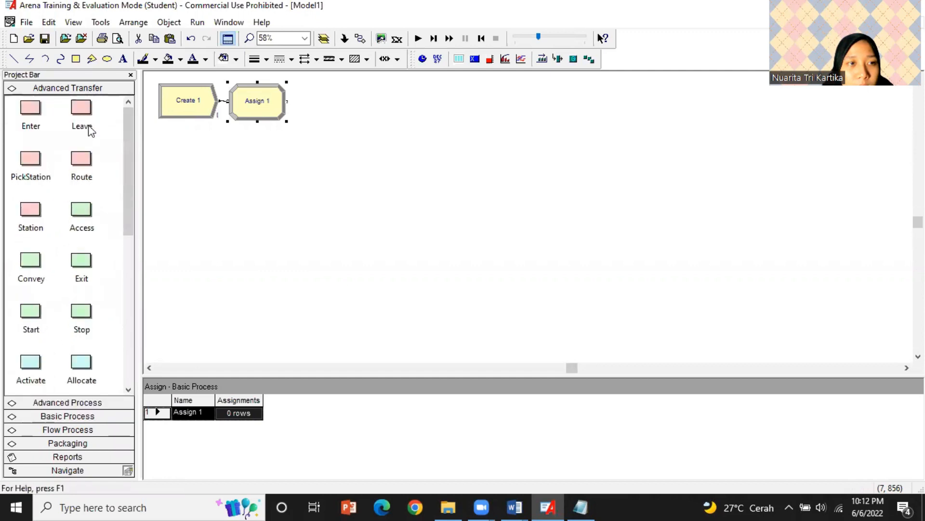
{"action": "left_click_drag", "start_coordinate": [30, 208], "coordinate": [300, 103]}
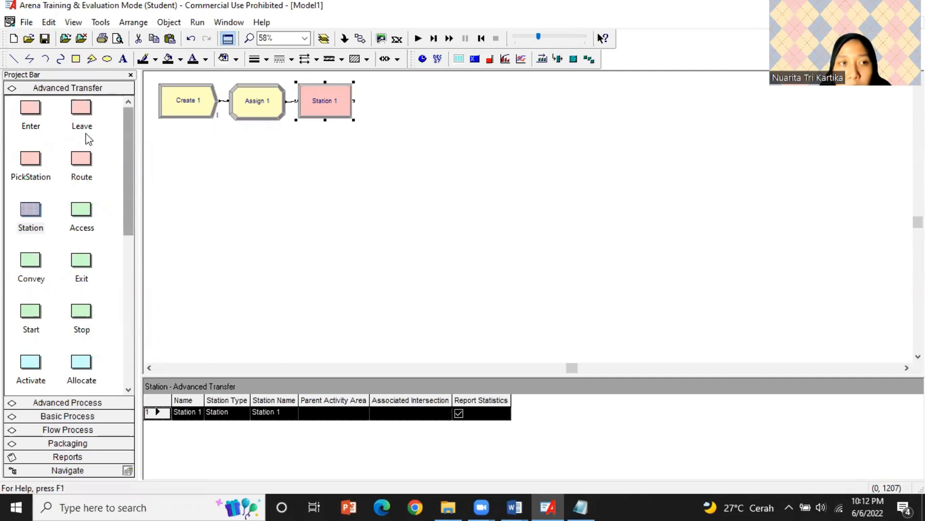
{"action": "left_click", "coordinate": [95, 419]}
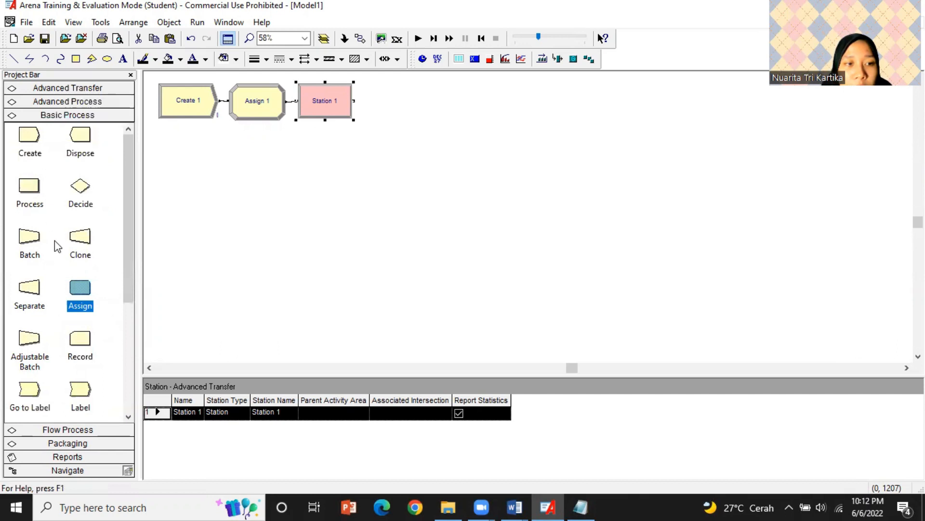
{"action": "scroll", "coordinate": [53, 241], "scroll_direction": "down", "scroll_amount": 5}
{"action": "scroll", "coordinate": [57, 245], "scroll_direction": "up", "scroll_amount": 4}
{"action": "scroll", "coordinate": [57, 246], "scroll_direction": "up", "scroll_amount": 1}
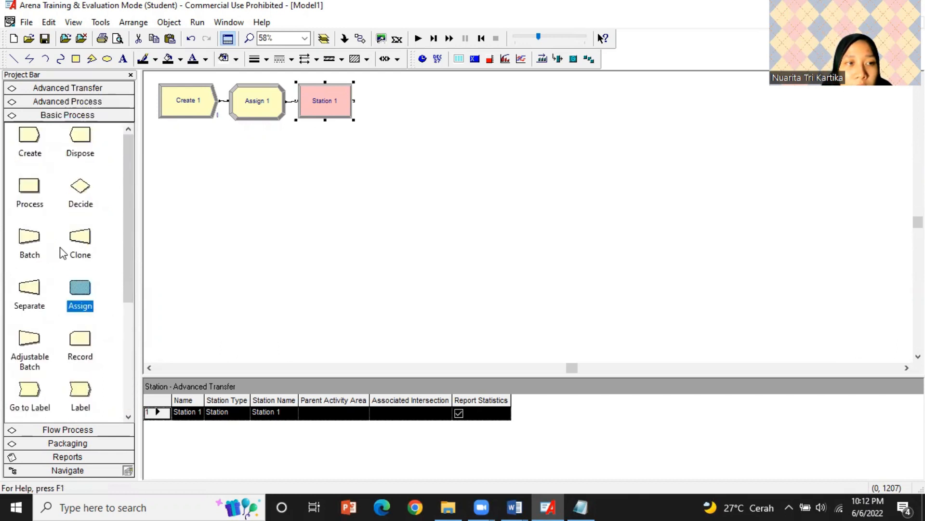
{"action": "left_click_drag", "start_coordinate": [28, 190], "coordinate": [365, 104]}
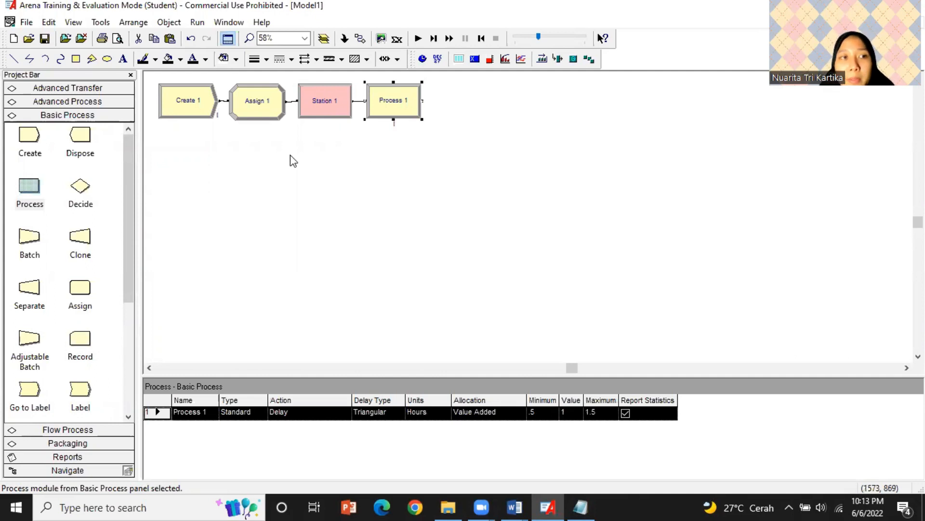
Begin a second row with a Route module below the first station and another Station module beside it.
{"action": "left_click", "coordinate": [93, 90]}
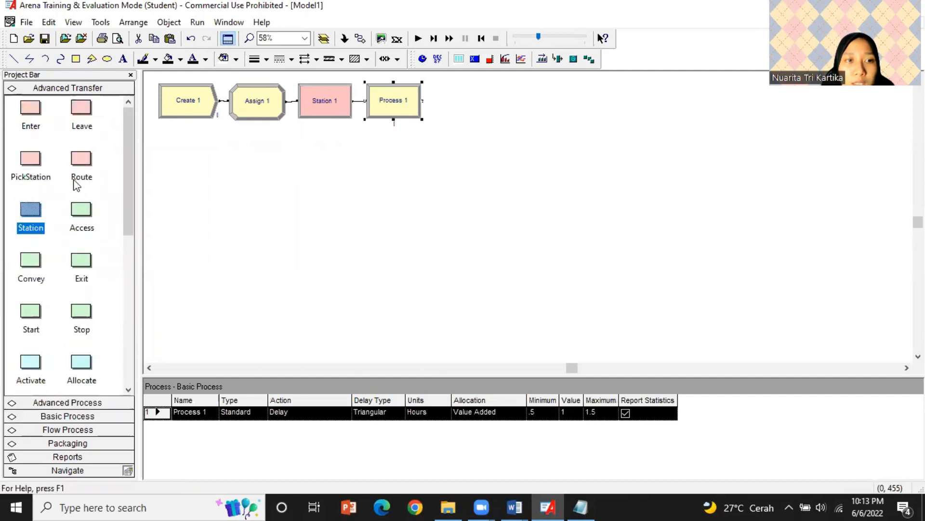
{"action": "left_click_drag", "start_coordinate": [80, 159], "coordinate": [297, 155]}
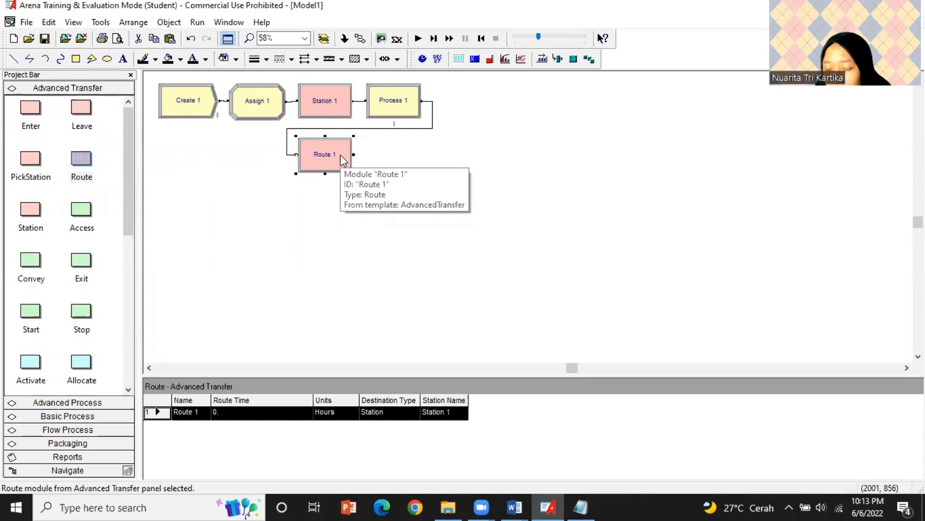
{"action": "left_click_drag", "start_coordinate": [30, 210], "coordinate": [370, 156]}
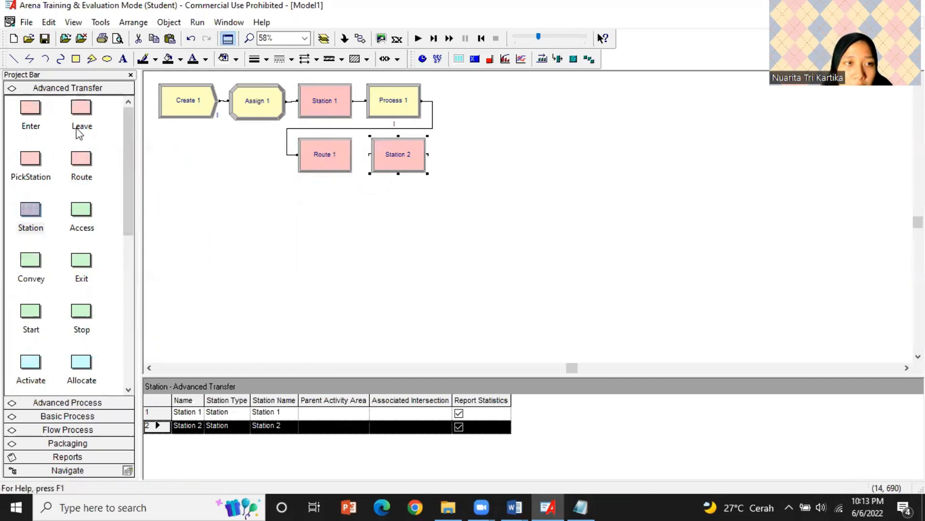
Add two consecutive Process modules after the second station in the second row.
{"action": "left_click", "coordinate": [72, 417]}
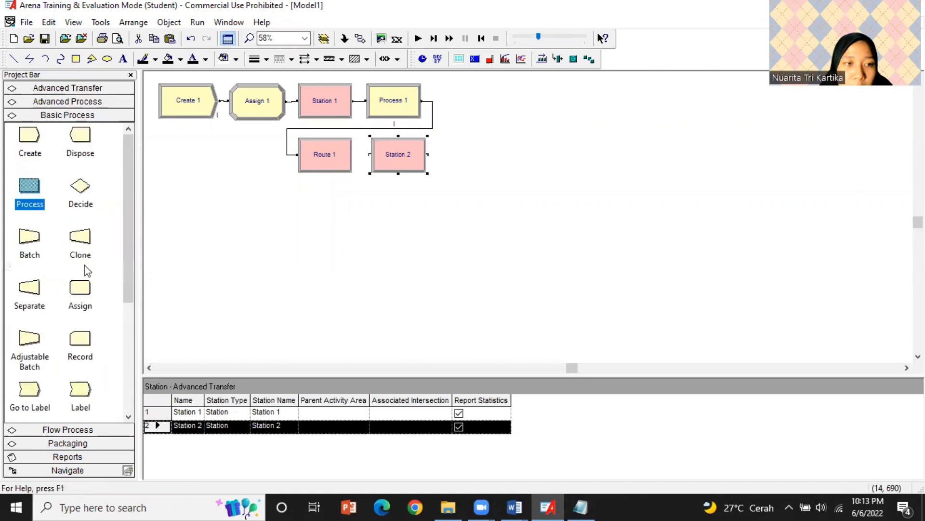
{"action": "left_click_drag", "start_coordinate": [22, 193], "coordinate": [439, 156]}
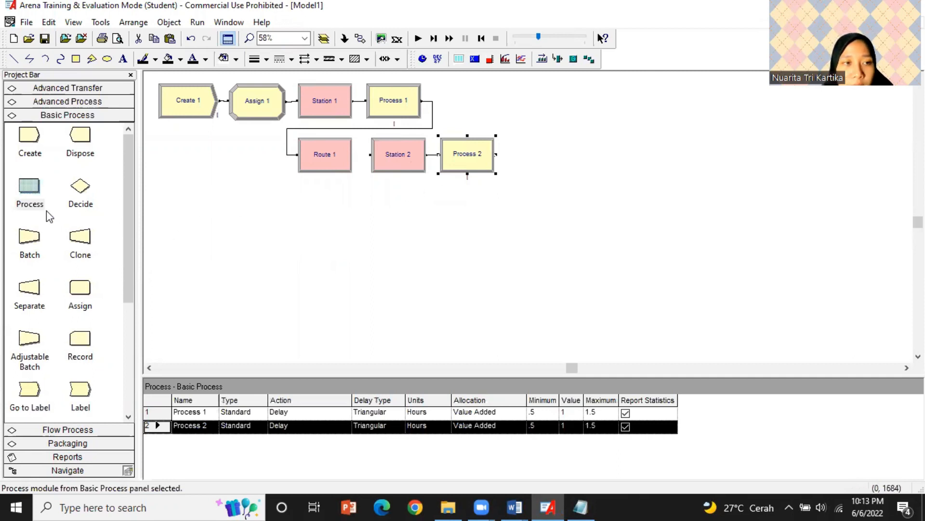
{"action": "left_click_drag", "start_coordinate": [25, 192], "coordinate": [505, 156]}
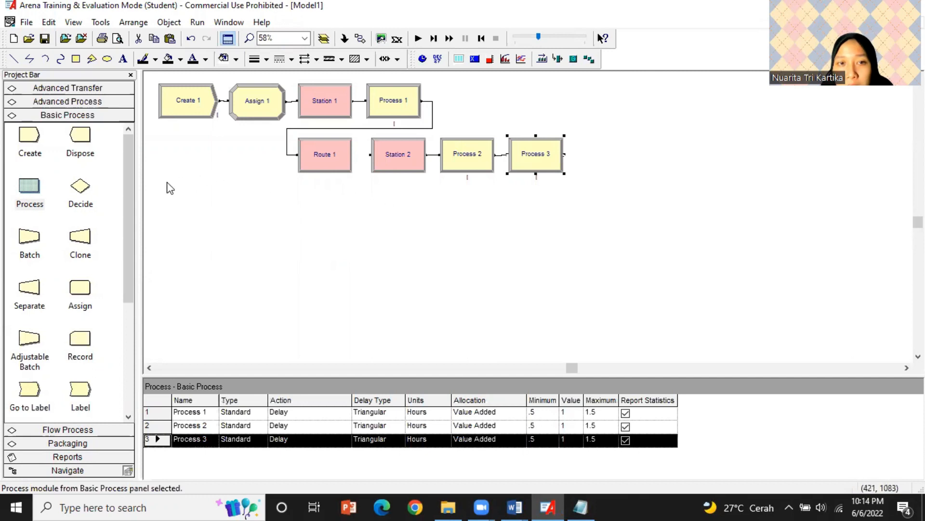
Begin a third row with a Route module below the last process and a third Station module beside it.
{"action": "left_click", "coordinate": [77, 87]}
{"action": "left_click_drag", "start_coordinate": [75, 163], "coordinate": [512, 220]}
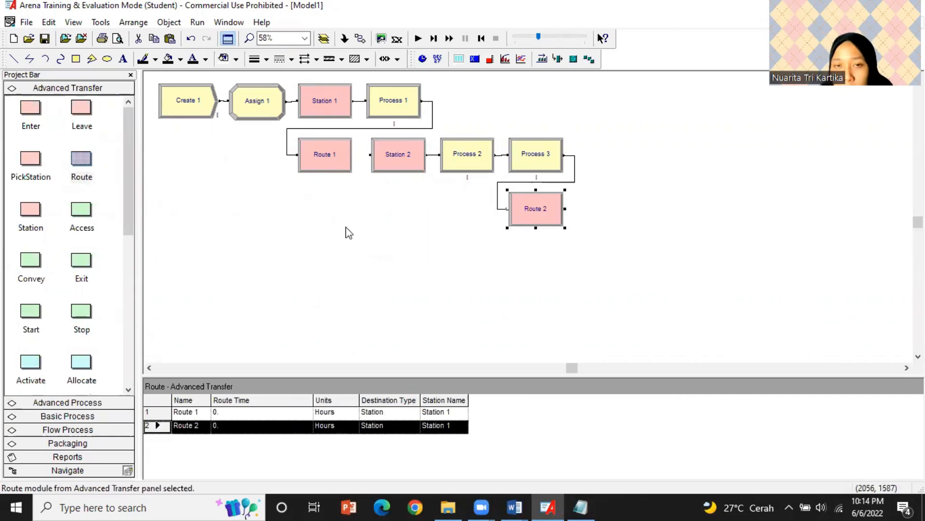
{"action": "left_click_drag", "start_coordinate": [31, 211], "coordinate": [575, 208]}
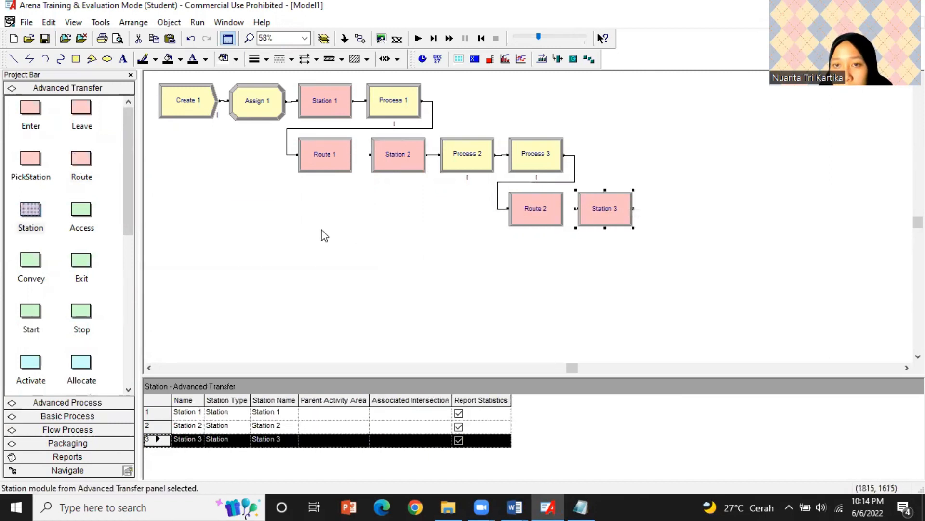
Complete the third row with Process, Assign, Record and Dispose modules in sequence after the third station.
{"action": "left_click", "coordinate": [65, 416]}
{"action": "left_click_drag", "start_coordinate": [31, 192], "coordinate": [640, 209]}
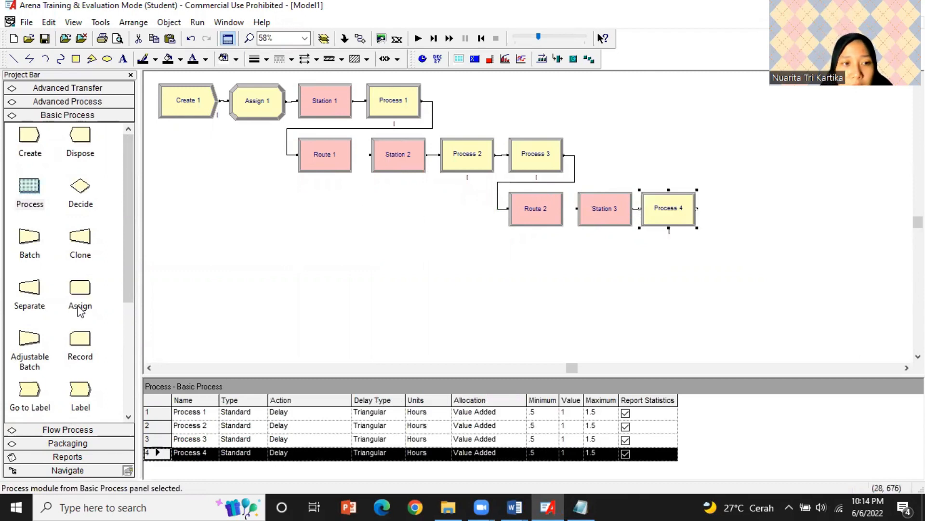
{"action": "left_click_drag", "start_coordinate": [76, 295], "coordinate": [704, 213]}
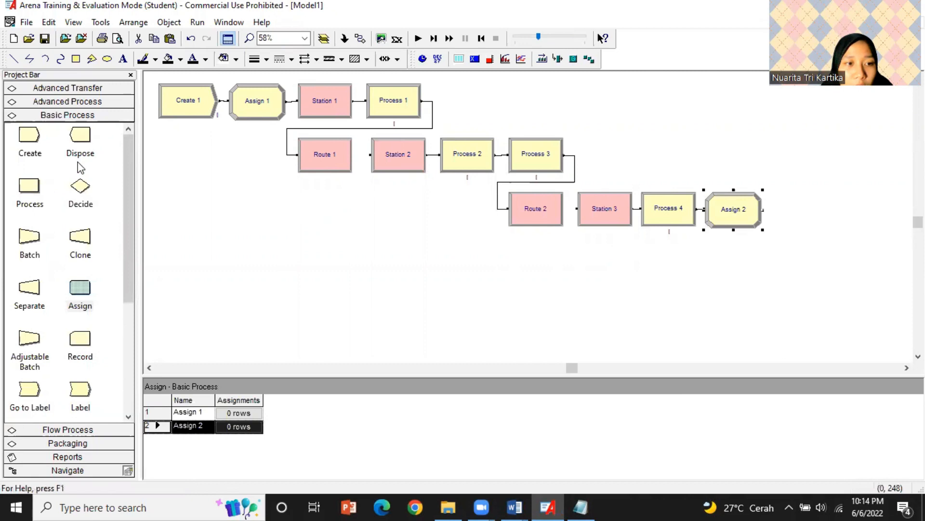
{"action": "left_click_drag", "start_coordinate": [79, 340], "coordinate": [777, 213]}
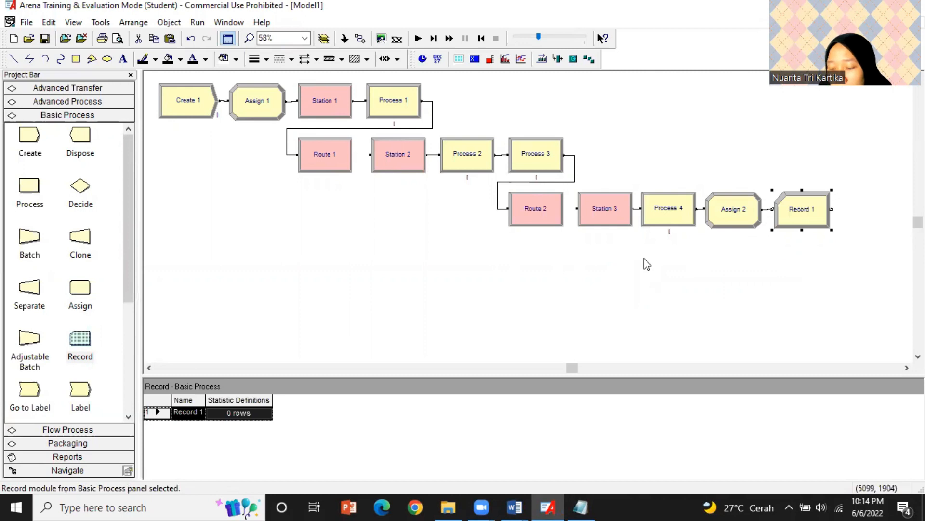
{"action": "left_click_drag", "start_coordinate": [80, 136], "coordinate": [840, 210]}
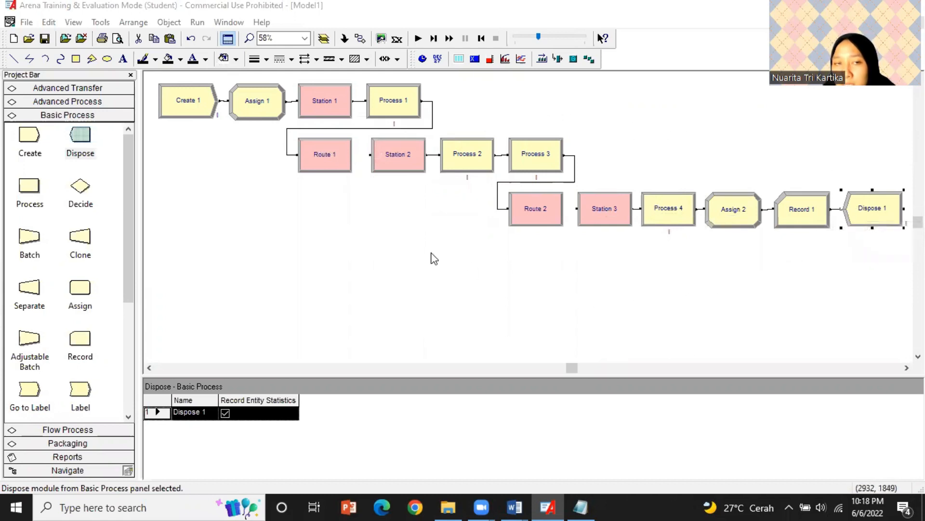
Rename the Create module as Kedatangan pelanggan and set its maximum arrivals to 1.
{"action": "double_click", "coordinate": [195, 103]}
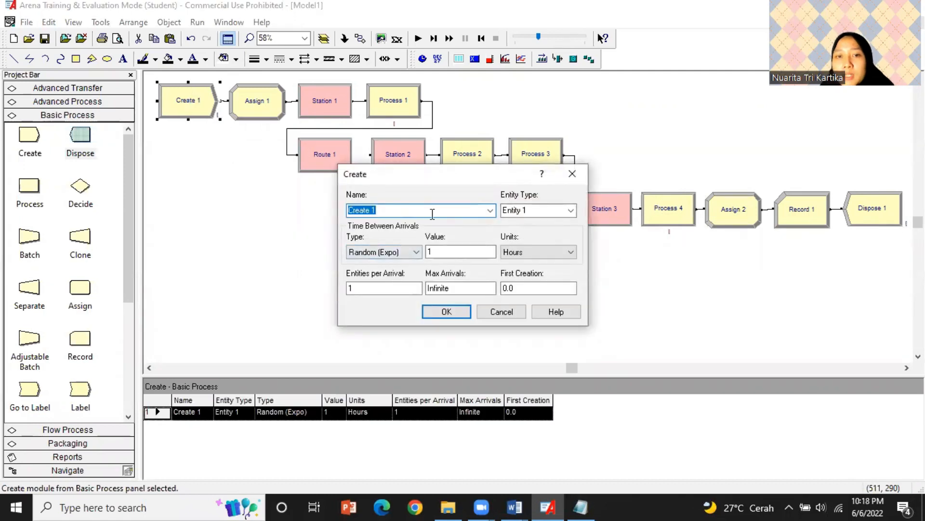
{"action": "type", "text": "p"}
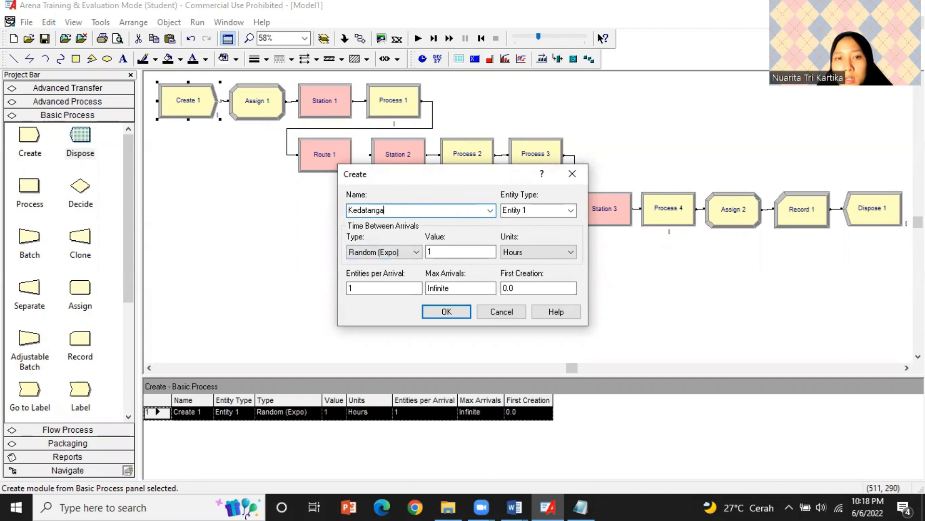
{"action": "type", "text": "edatangan pelanggan"}
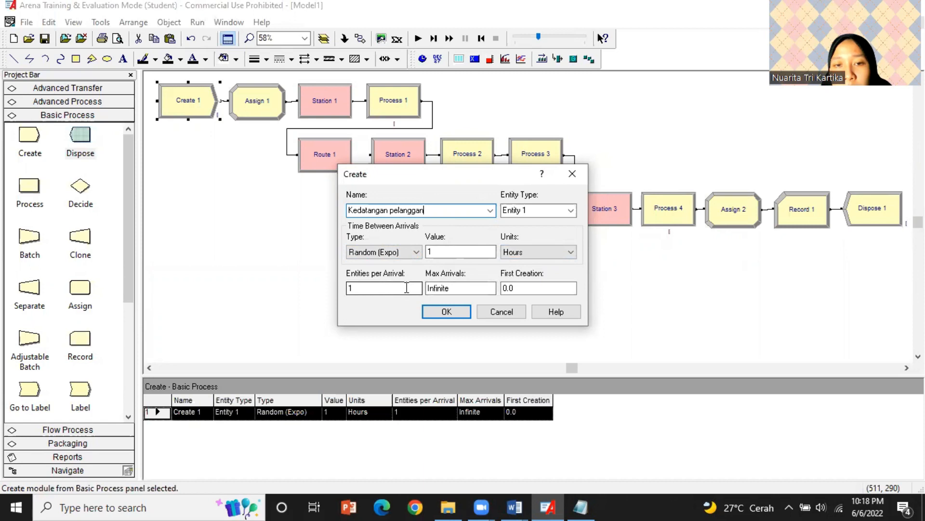
{"action": "left_click_drag", "start_coordinate": [466, 292], "coordinate": [421, 293]}
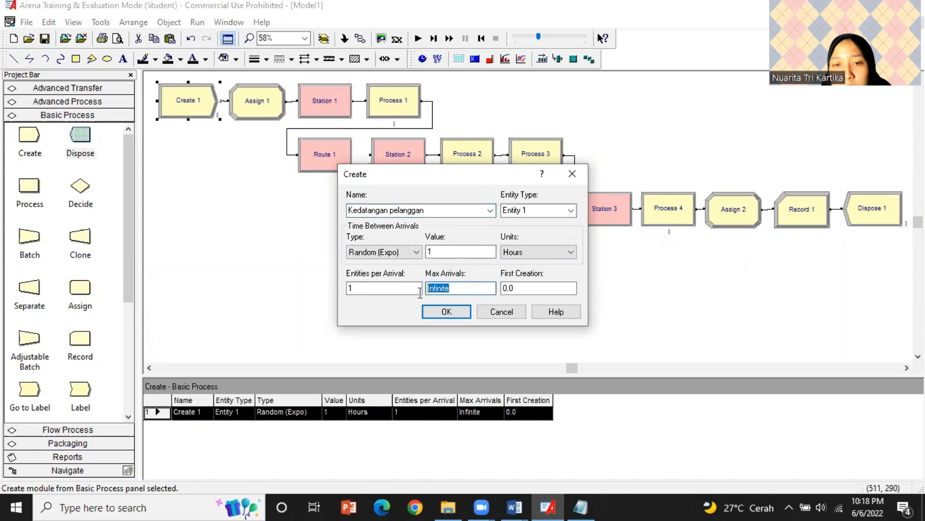
{"action": "type", "text": "1"}
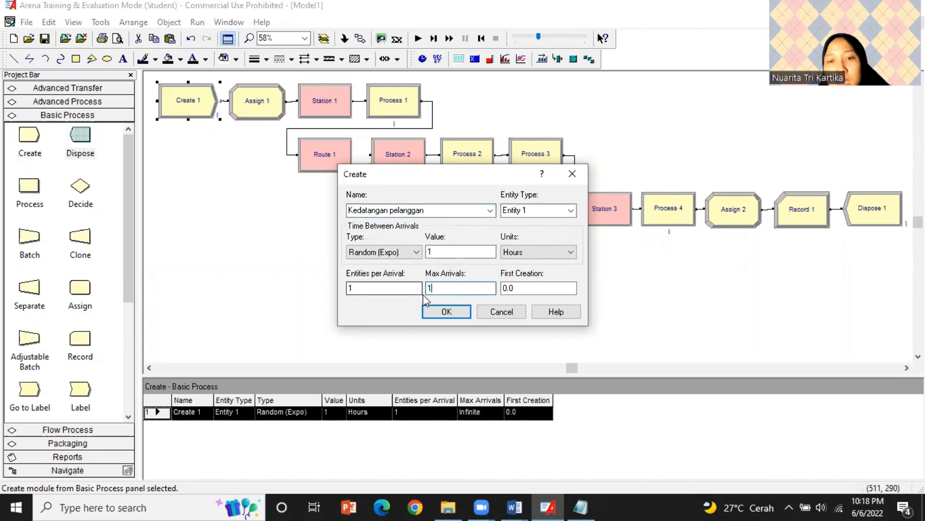
{"action": "left_click", "coordinate": [467, 320]}
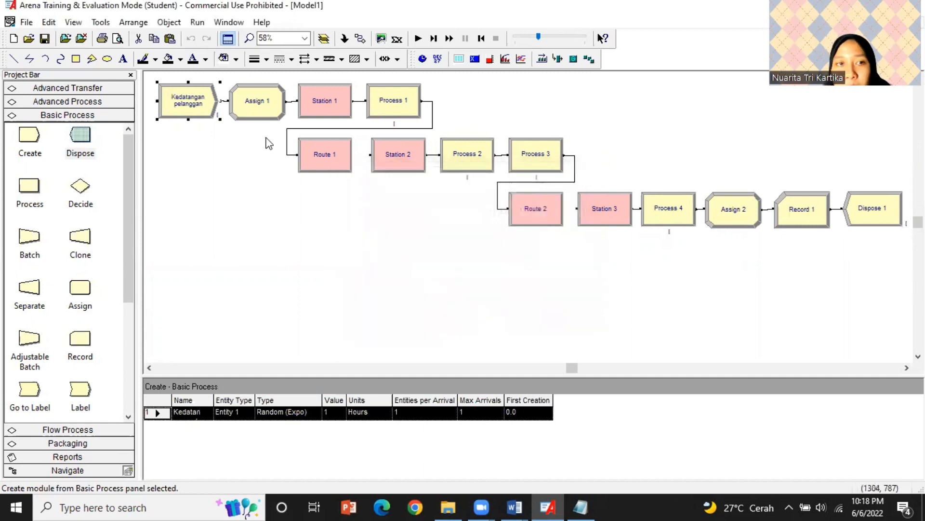
Add an Entity Type assignment with the entity type Pelanggan 1 to the first Assign module.
{"action": "double_click", "coordinate": [258, 106]}
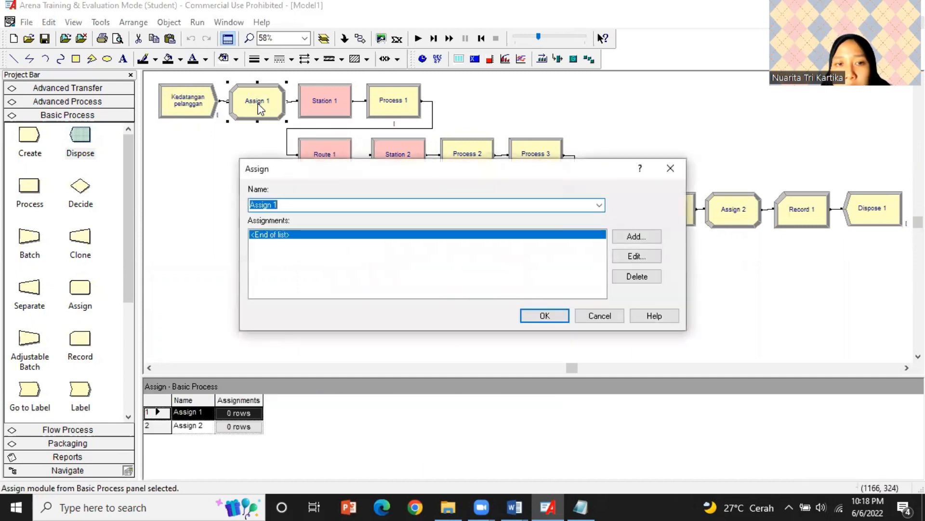
{"action": "left_click", "coordinate": [621, 238]}
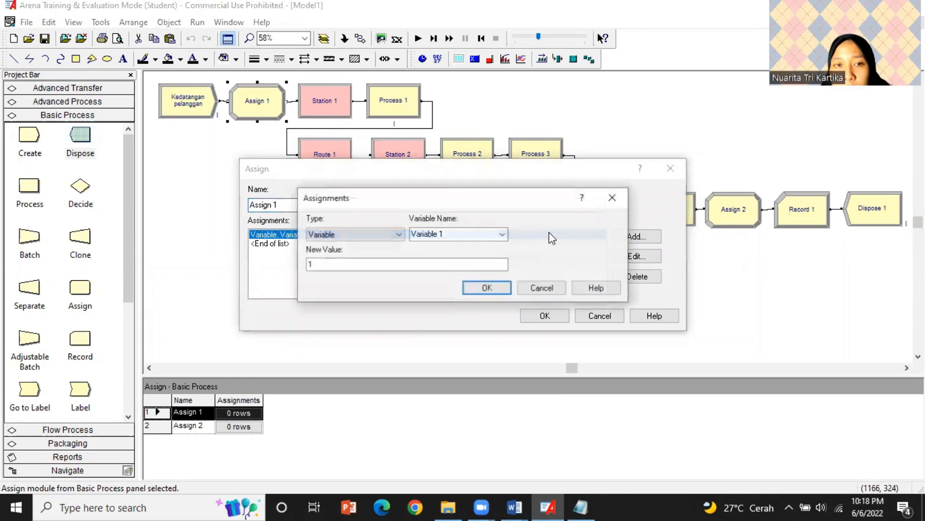
{"action": "left_click", "coordinate": [398, 236]}
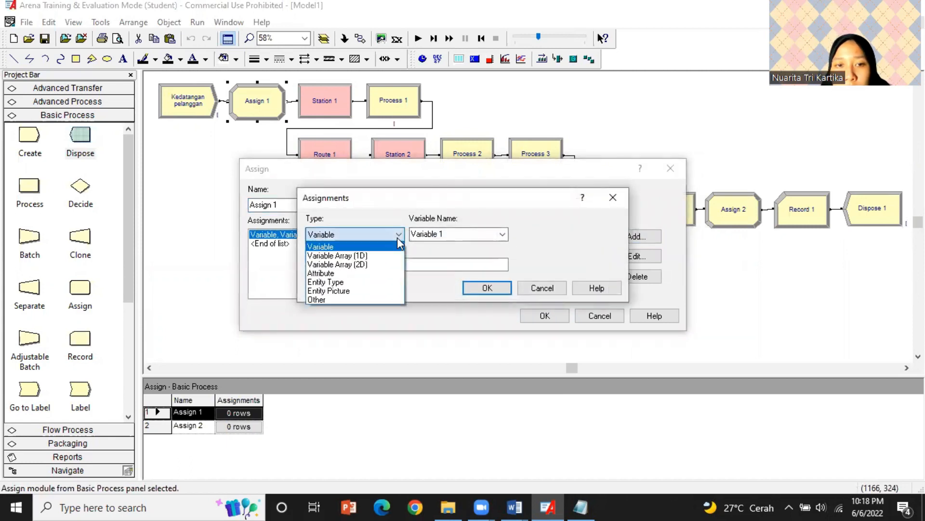
{"action": "left_click", "coordinate": [381, 283]}
{"action": "left_click", "coordinate": [447, 235]}
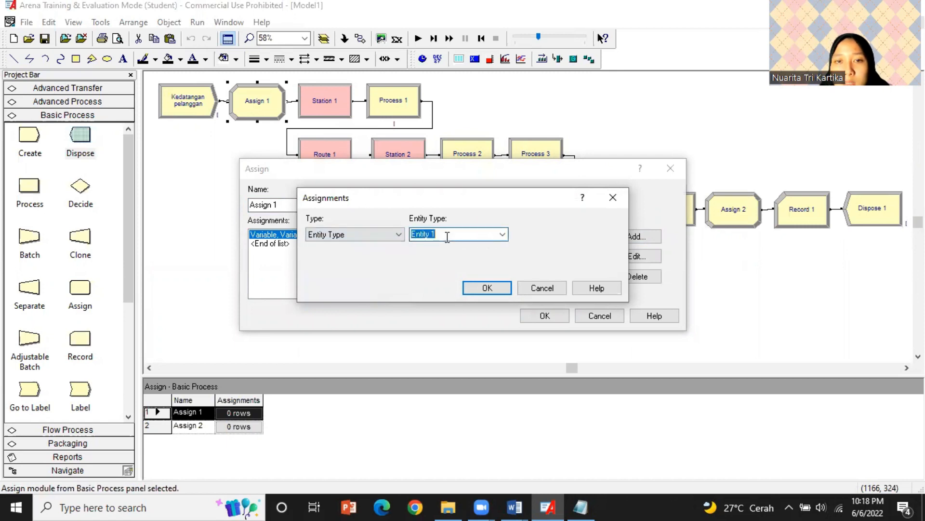
{"action": "type", "text": "P"}
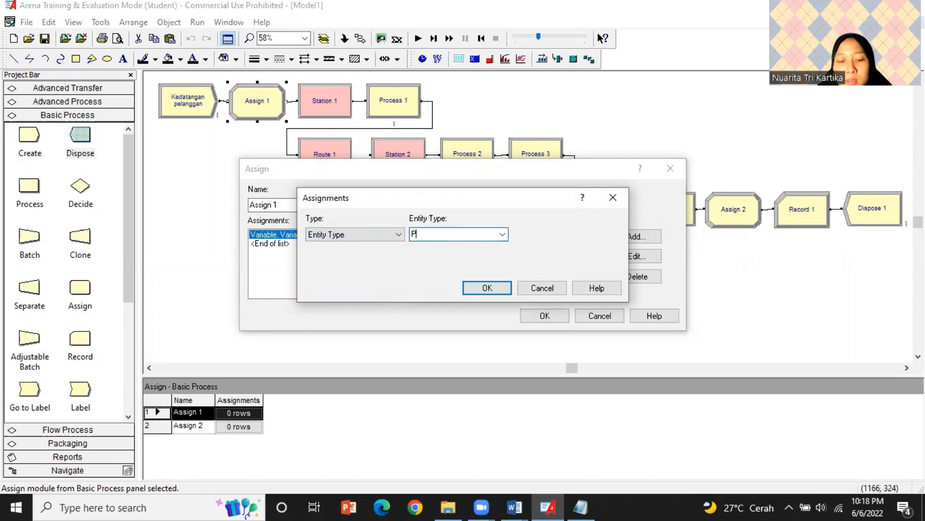
{"action": "type", "text": "elanggan 1"}
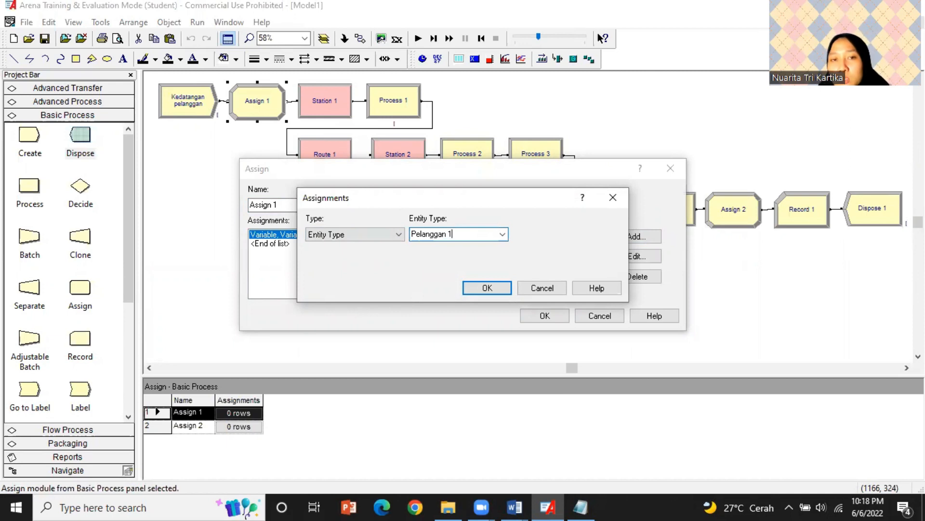
{"action": "left_click", "coordinate": [506, 287]}
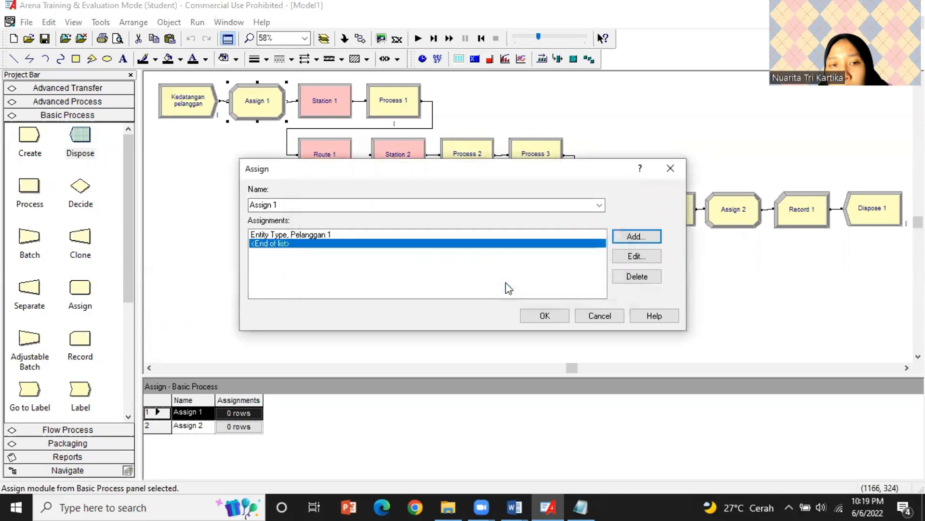
Add an Entity Picture assignment with Picture.Bike to the first Assign module and accept the module's settings.
{"action": "left_click", "coordinate": [625, 237]}
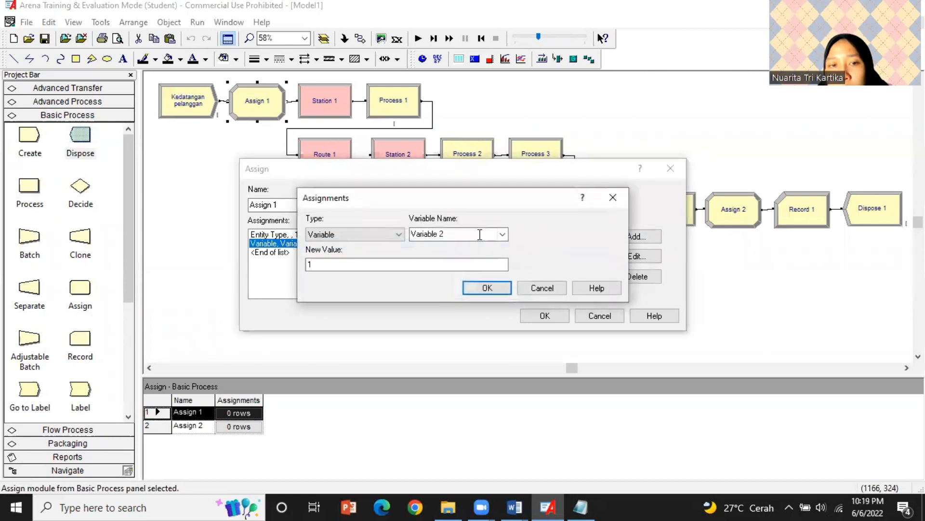
{"action": "left_click", "coordinate": [398, 236]}
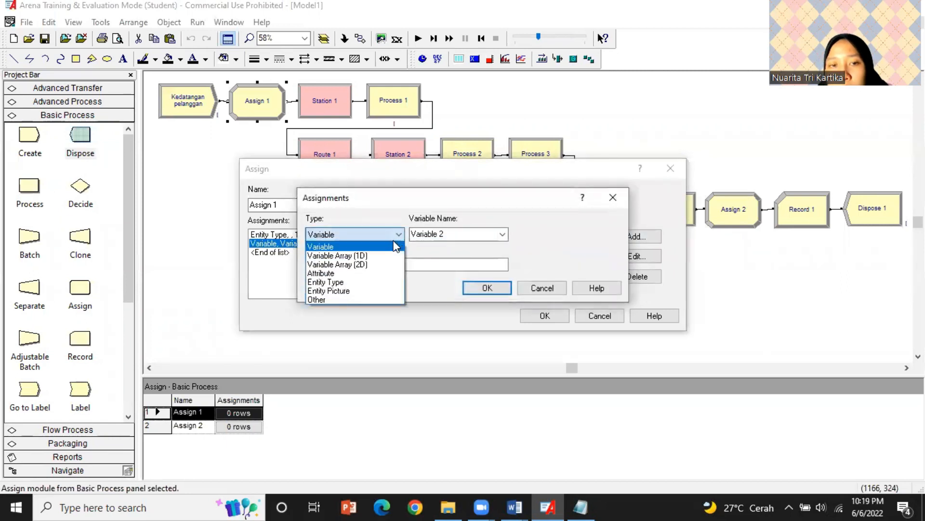
{"action": "left_click", "coordinate": [378, 291]}
{"action": "left_click", "coordinate": [503, 234]}
{"action": "scroll", "coordinate": [465, 279], "scroll_direction": "up", "scroll_amount": 5}
{"action": "scroll", "coordinate": [465, 279], "scroll_direction": "up", "scroll_amount": 2}
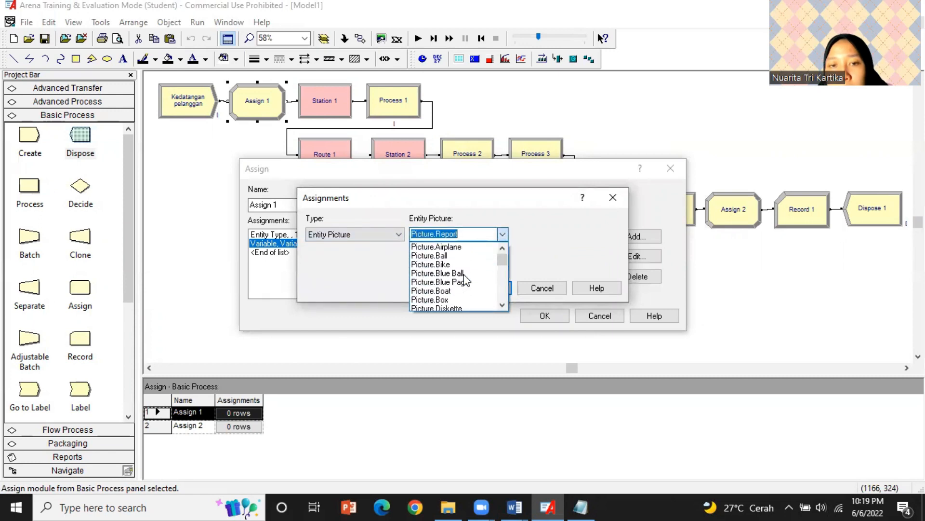
{"action": "left_click", "coordinate": [465, 264]}
{"action": "left_click", "coordinate": [486, 288]}
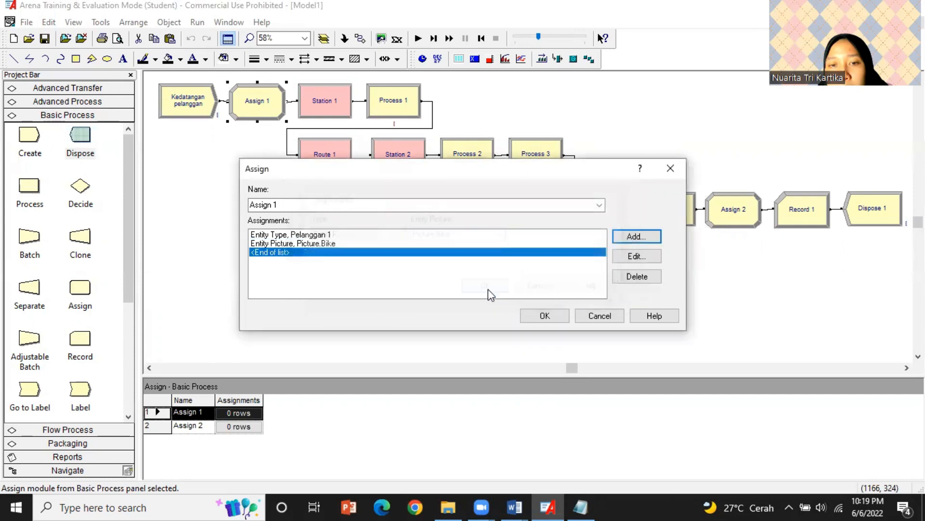
{"action": "left_click", "coordinate": [554, 318]}
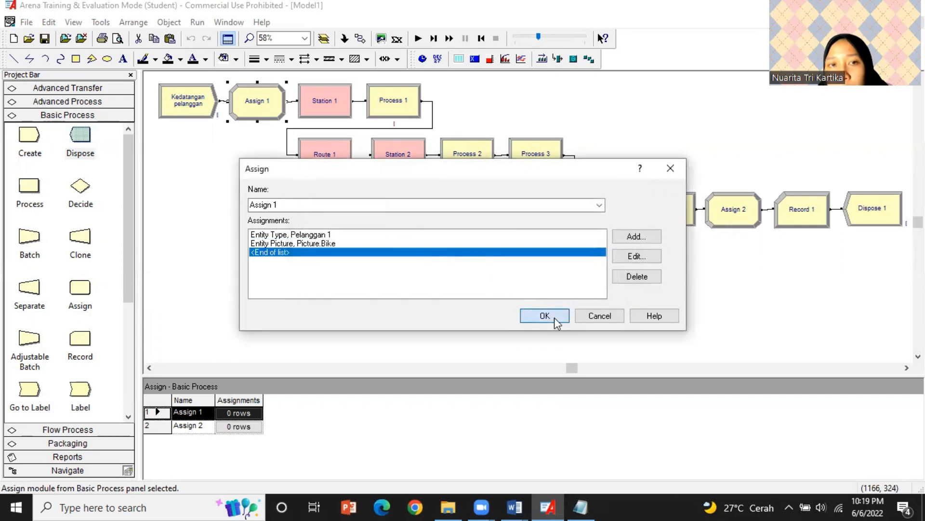
Rename the first Station module as Stasiun loket.
{"action": "left_click", "coordinate": [328, 113]}
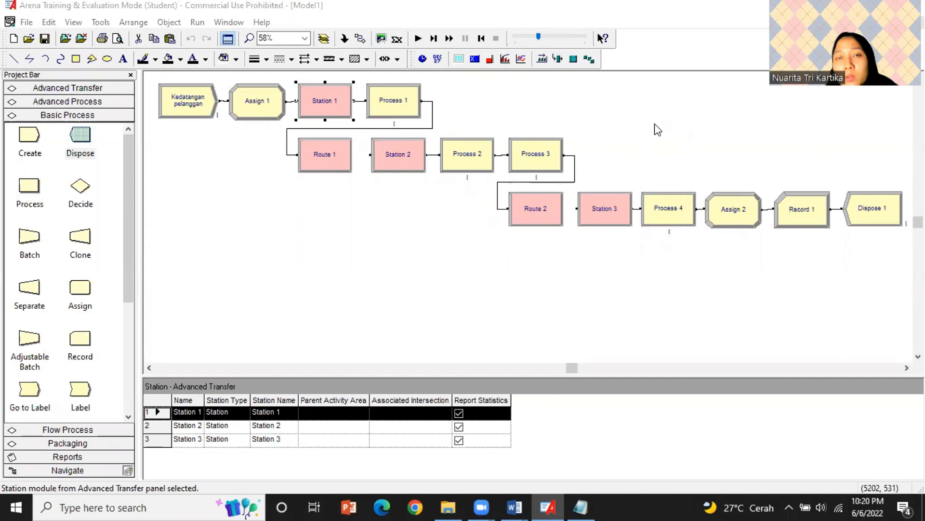
{"action": "double_click", "coordinate": [339, 105]}
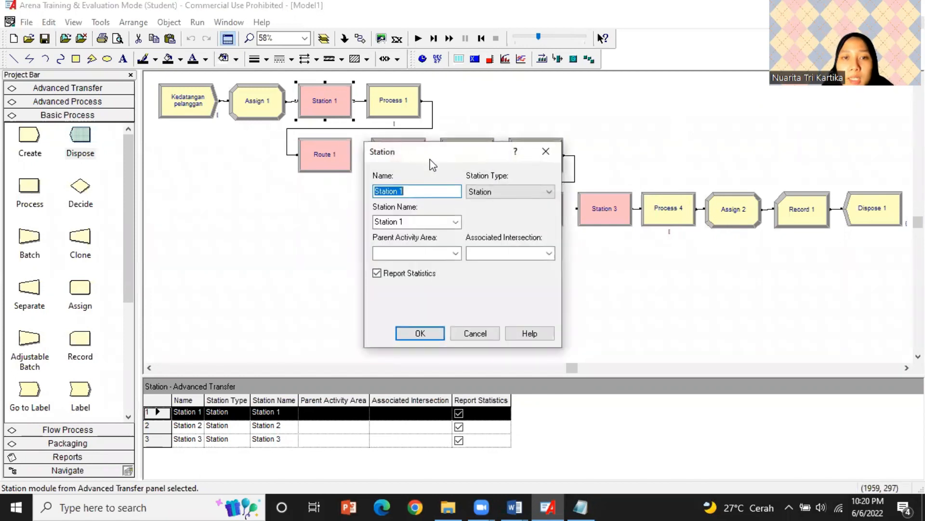
{"action": "type", "text": "St"}
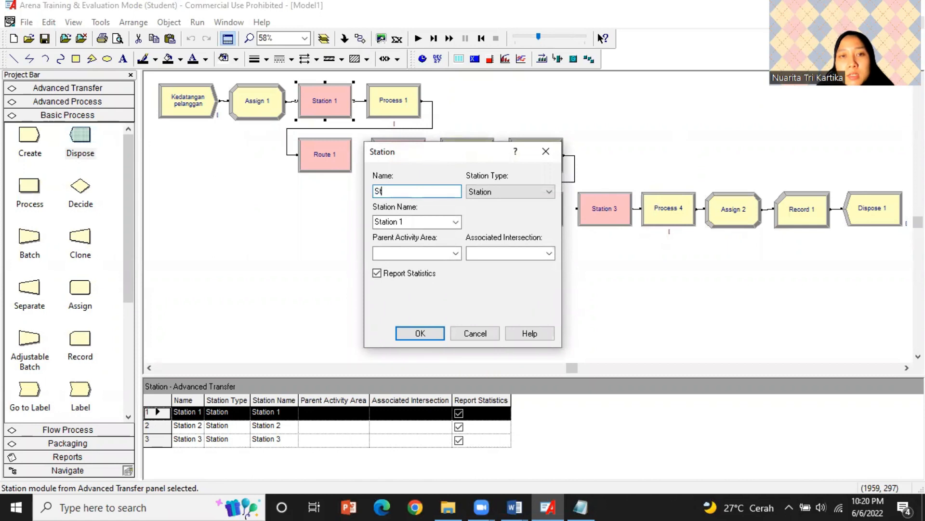
{"action": "type", "text": "asiun loket"}
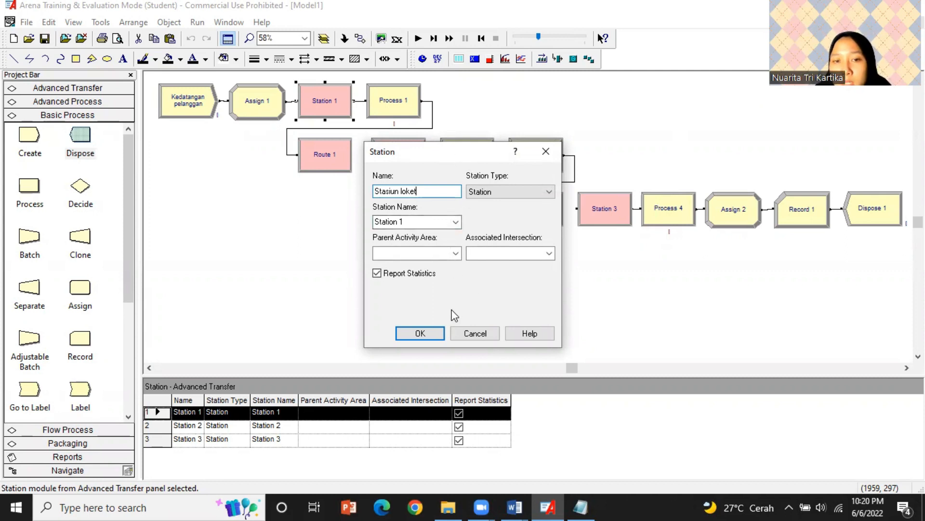
{"action": "left_click", "coordinate": [427, 332]}
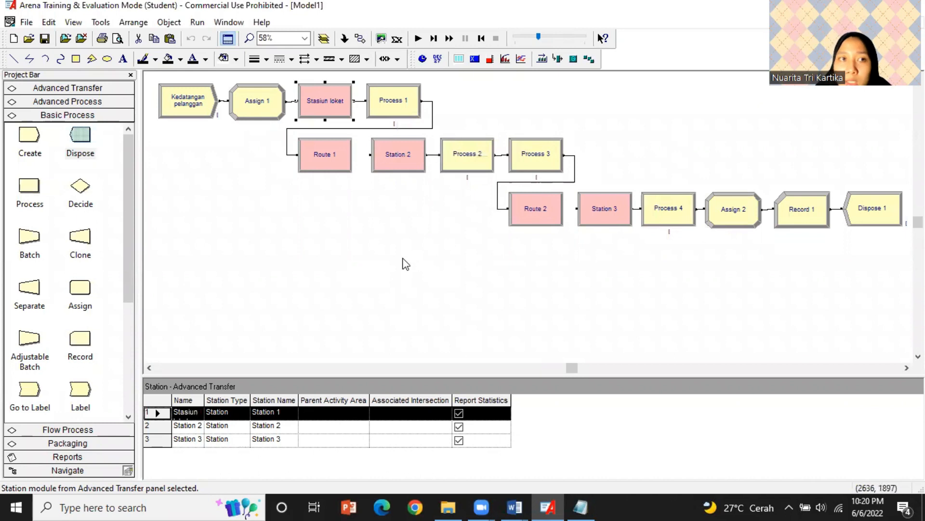
Open the Input Analyzer from Arena and create a new input document.
{"action": "left_click", "coordinate": [101, 22]}
{"action": "left_click", "coordinate": [130, 65]}
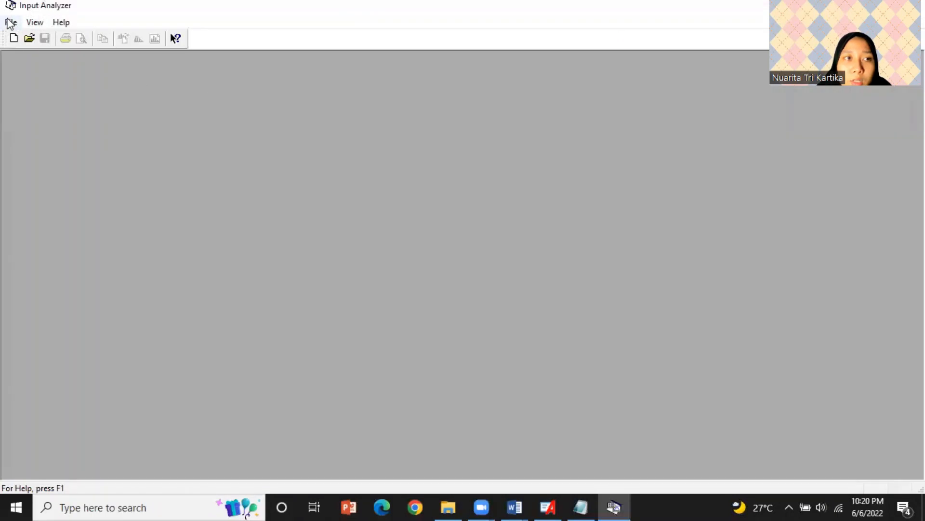
{"action": "left_click", "coordinate": [10, 23]}
{"action": "left_click", "coordinate": [41, 41]}
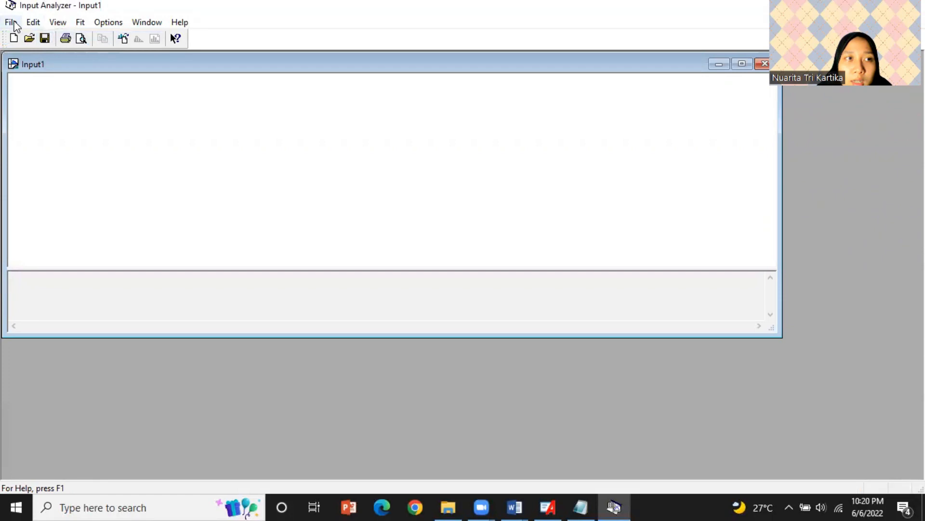
Load the existing data file 1 from the YOUTUBE folder inside TUBES into the input document.
{"action": "left_click", "coordinate": [11, 23]}
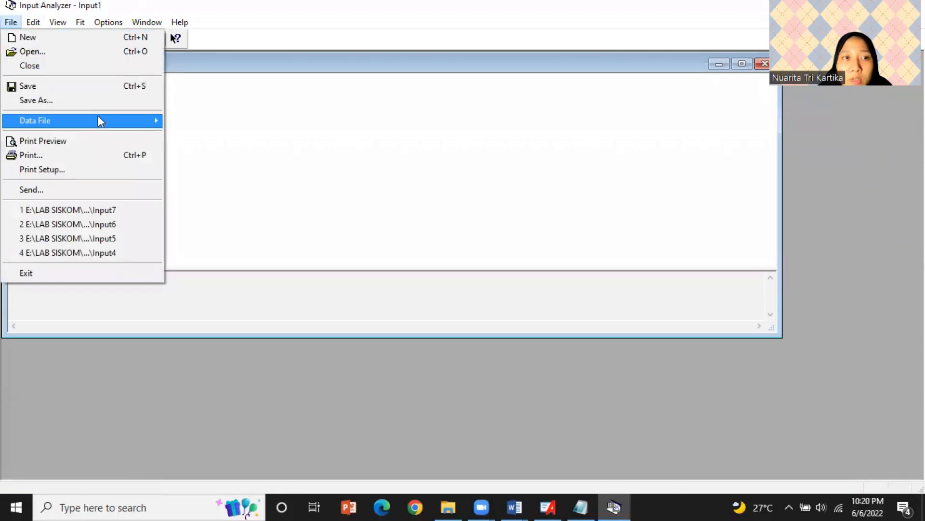
{"action": "mouse_move", "coordinate": [100, 121]}
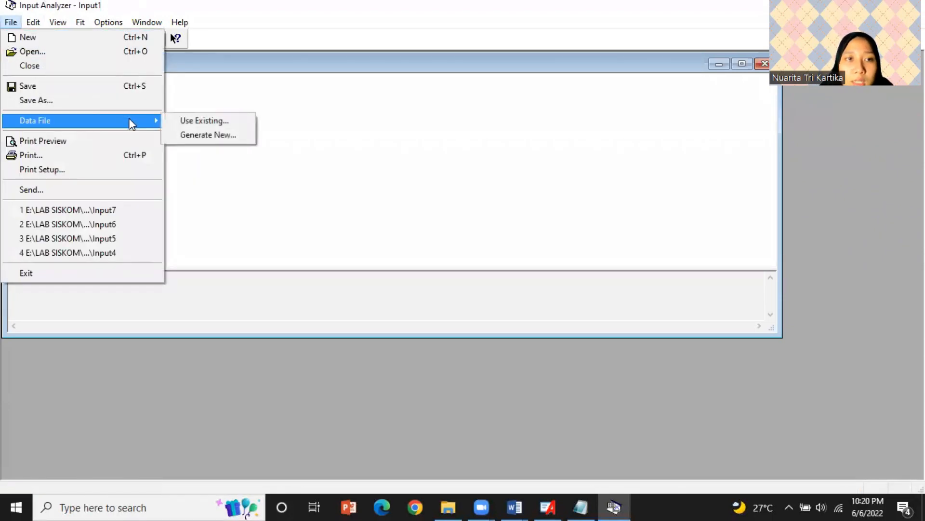
{"action": "left_click", "coordinate": [175, 126]}
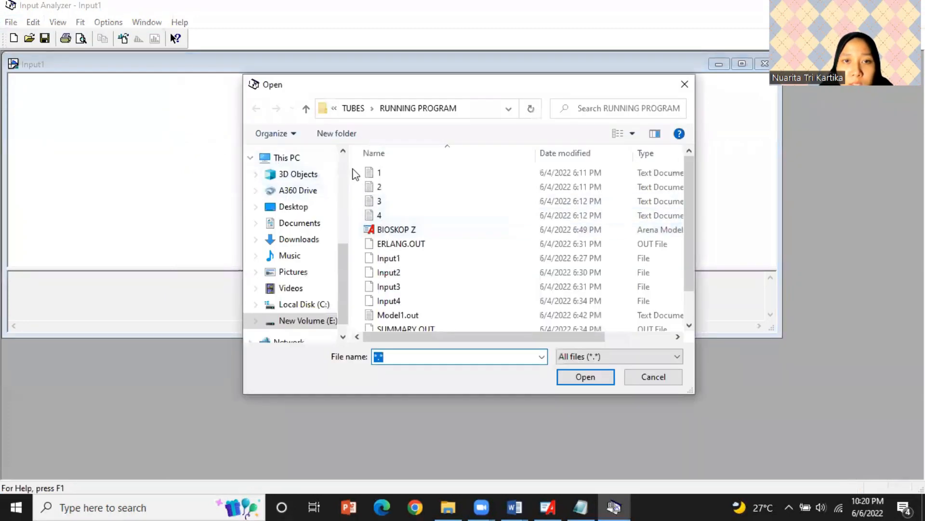
{"action": "left_click", "coordinate": [353, 108]}
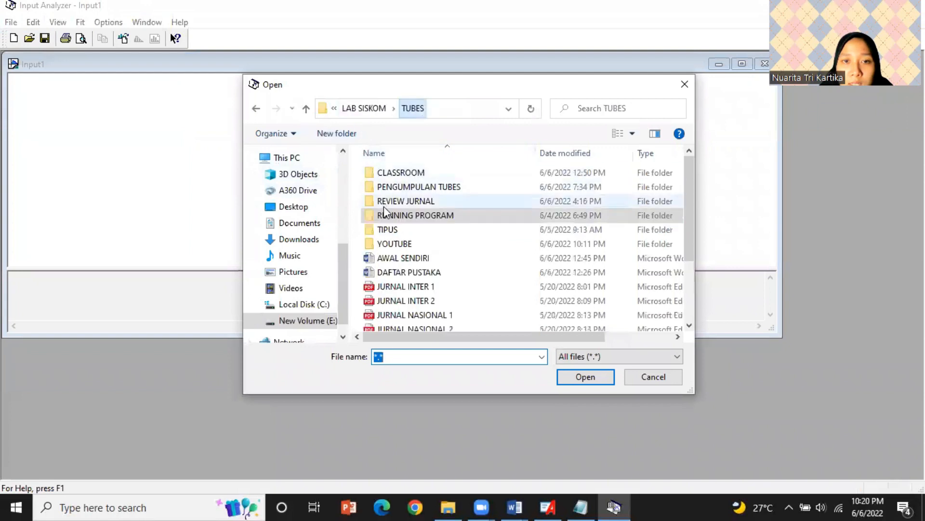
{"action": "left_click", "coordinate": [403, 245]}
{"action": "double_click", "coordinate": [403, 245]}
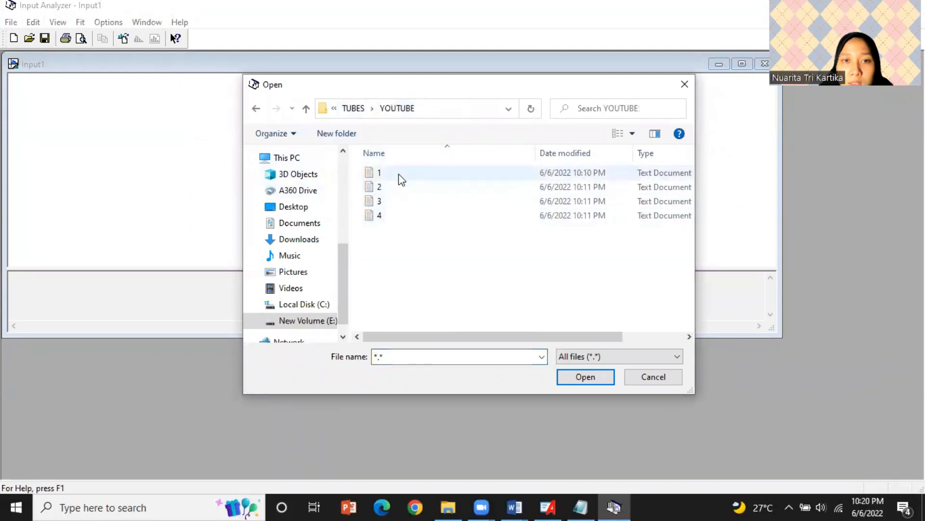
{"action": "left_click", "coordinate": [398, 174]}
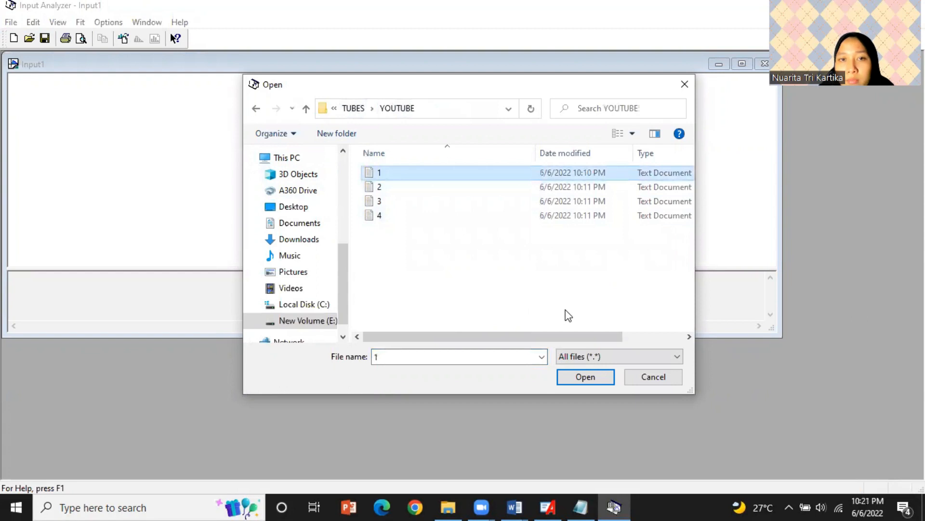
{"action": "left_click", "coordinate": [585, 376]}
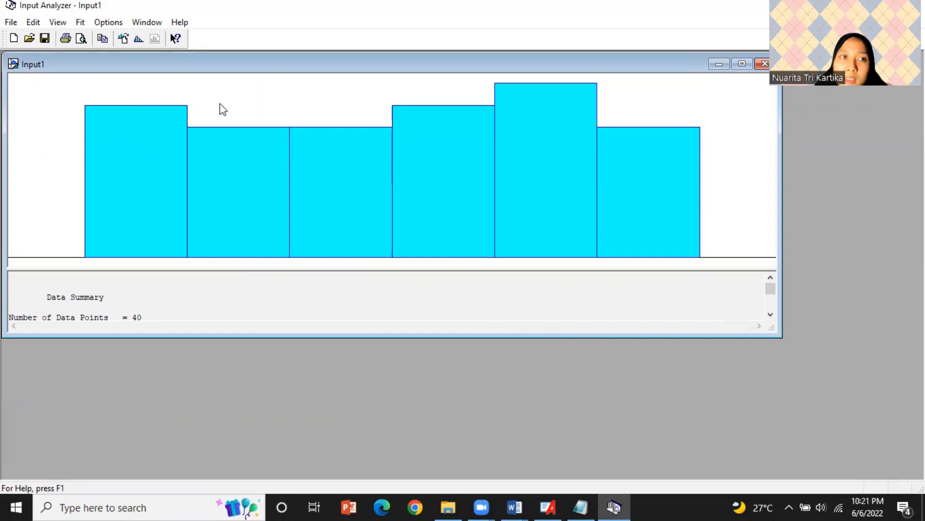
Fit all distributions to the loaded data and copy the best-fit expression from the distribution summary.
{"action": "left_click", "coordinate": [82, 25]}
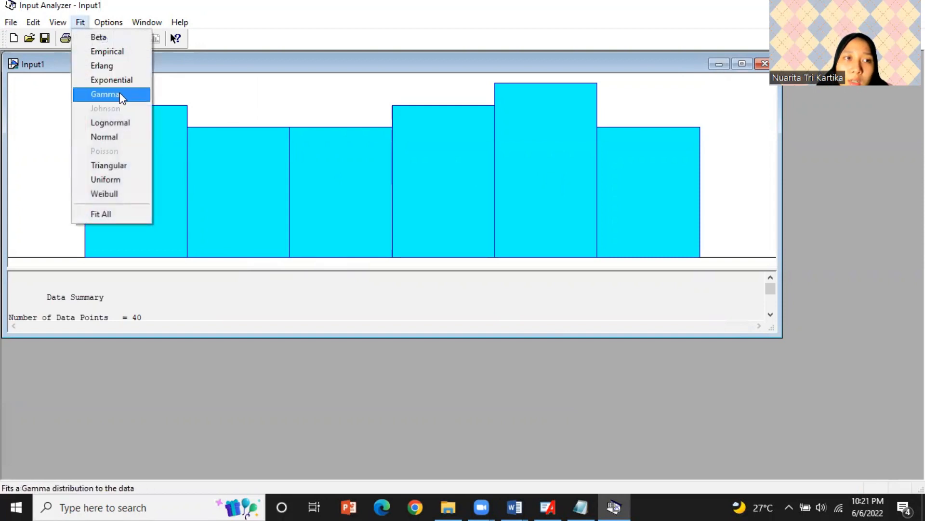
{"action": "left_click", "coordinate": [112, 215]}
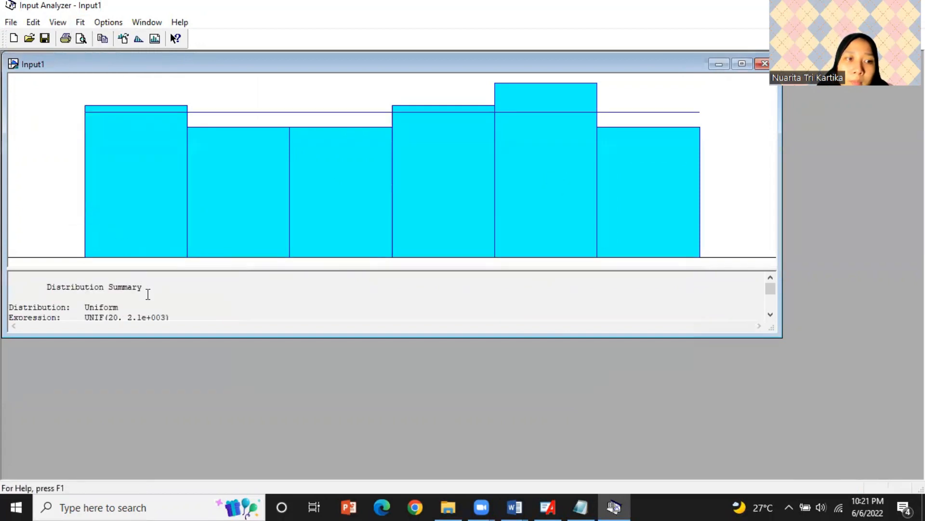
{"action": "left_click_drag", "start_coordinate": [159, 332], "coordinate": [157, 364]}
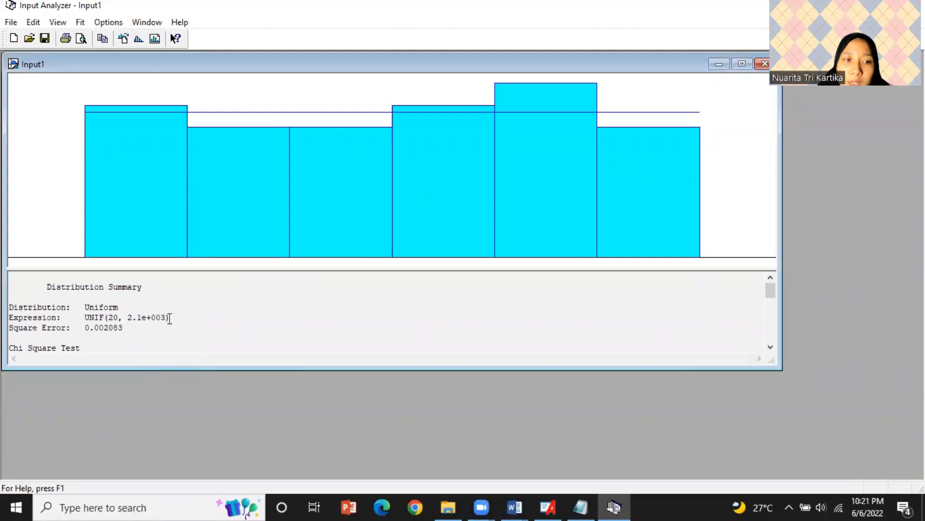
{"action": "left_click_drag", "start_coordinate": [170, 319], "coordinate": [85, 317]}
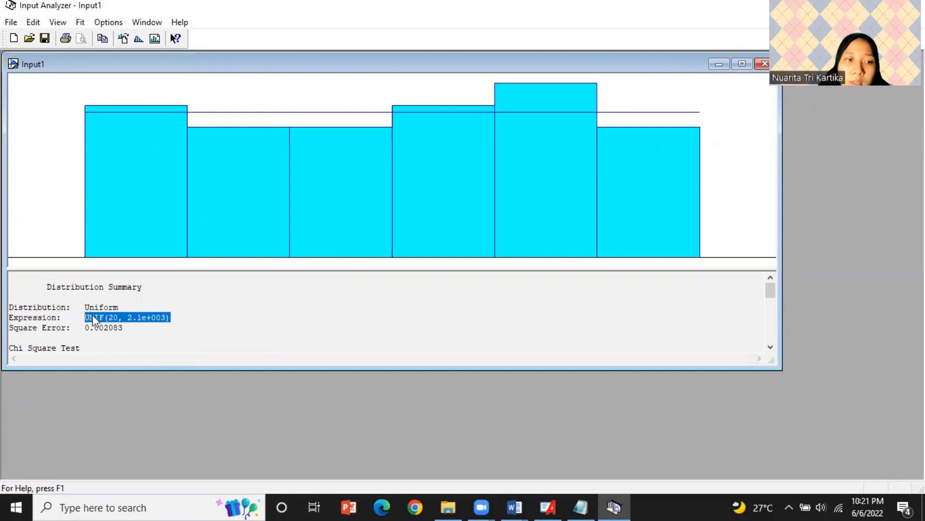
{"action": "right_click", "coordinate": [94, 319]}
{"action": "left_click", "coordinate": [147, 353]}
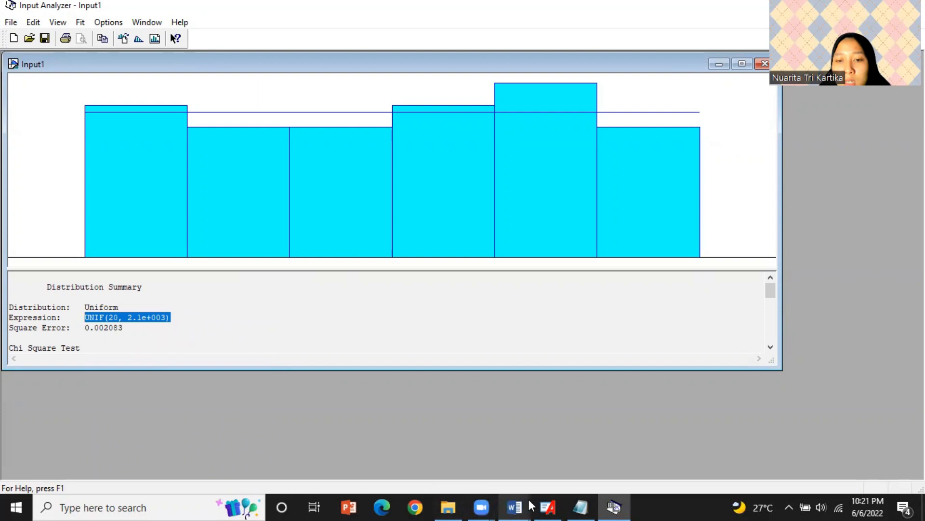
Switch back to Arena, rename the first Process module as Pelayanan di loket and set its delay type to Expression.
{"action": "left_click", "coordinate": [548, 507]}
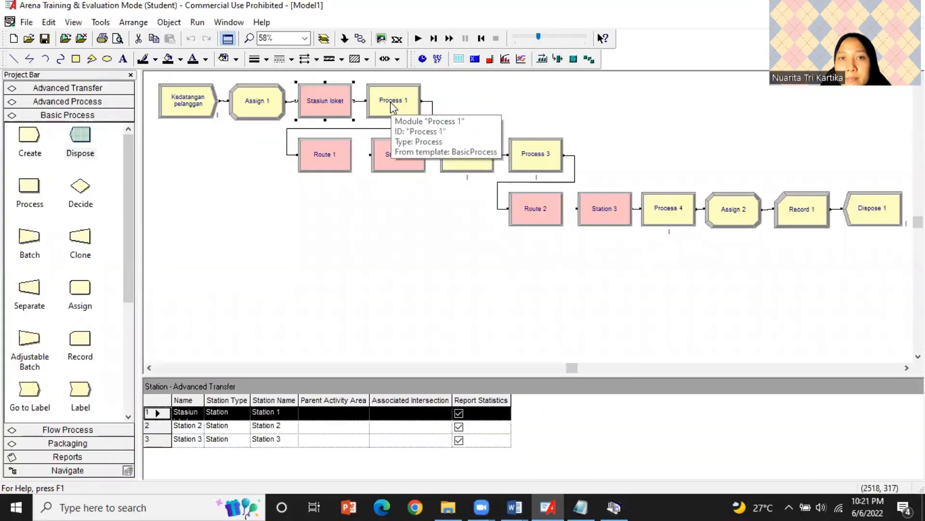
{"action": "double_click", "coordinate": [390, 102]}
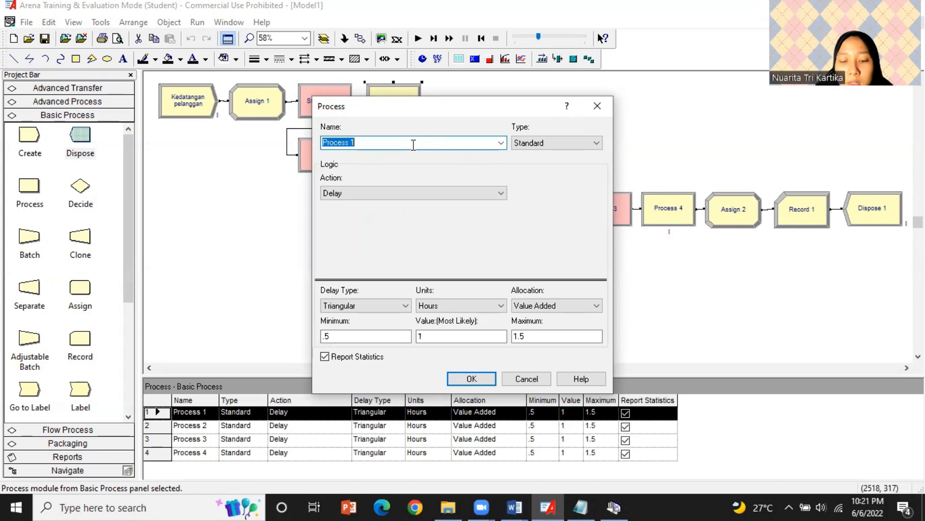
{"action": "type", "text": "Pelayanan di loket"}
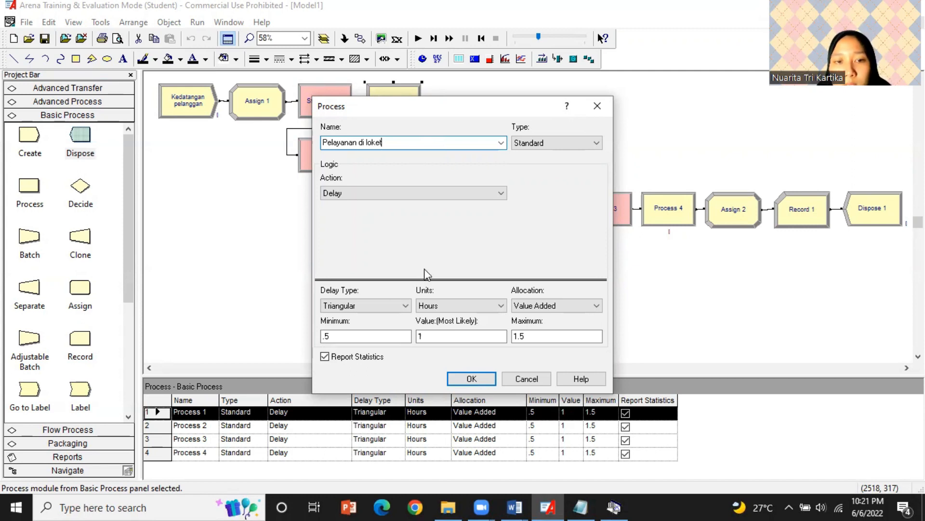
{"action": "left_click", "coordinate": [406, 307]}
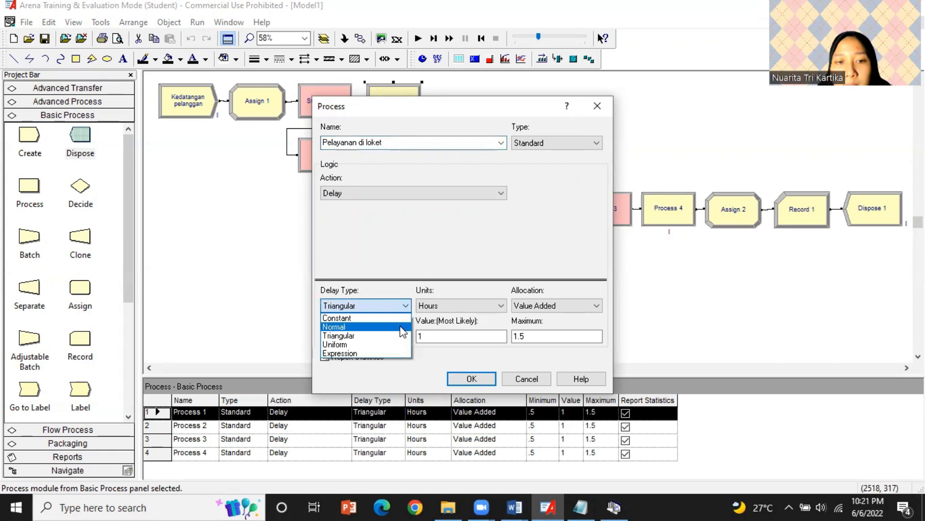
{"action": "left_click", "coordinate": [390, 352]}
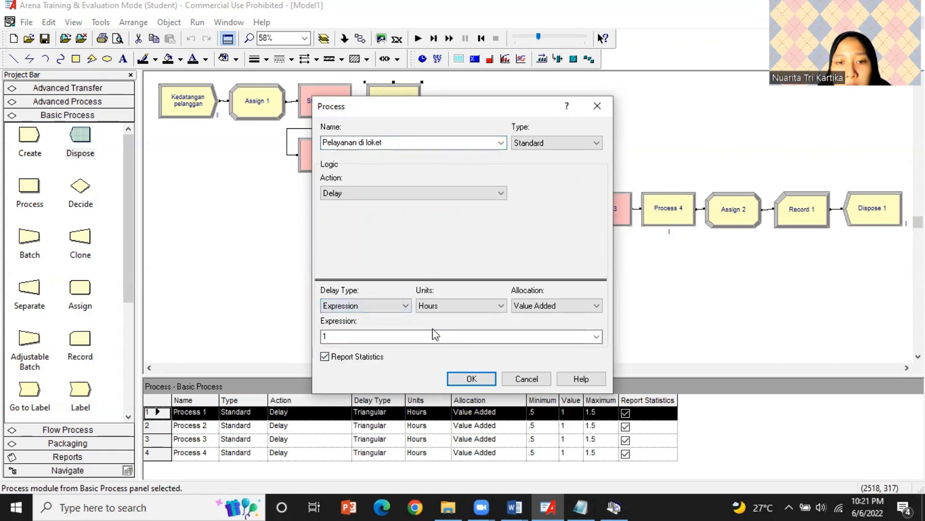
Paste the copied UNIF(20, 2.1e+003) as the delay expression of the Pelayanan di loket process and accept the settings.
{"action": "left_click", "coordinate": [482, 305]}
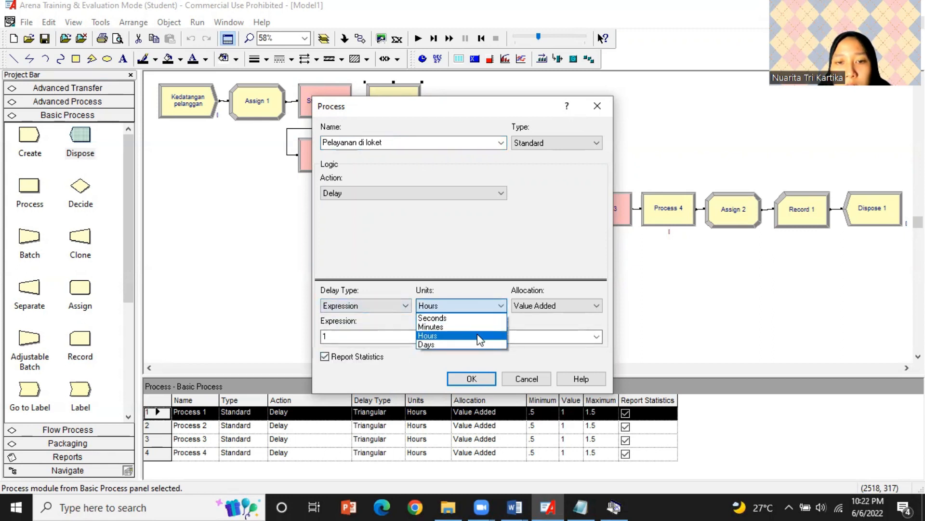
{"action": "left_click", "coordinate": [479, 336]}
{"action": "left_click", "coordinate": [420, 337]}
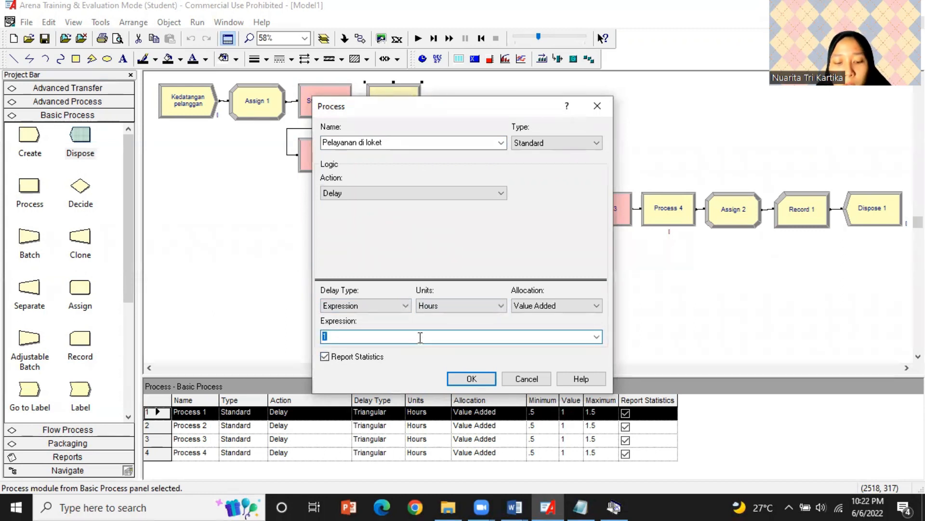
{"action": "right_click", "coordinate": [420, 337]}
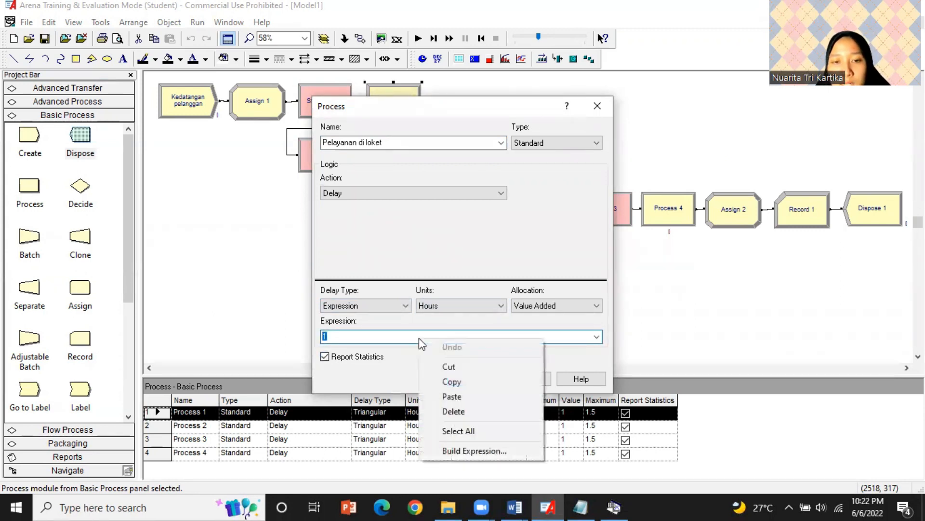
{"action": "left_click", "coordinate": [452, 397]}
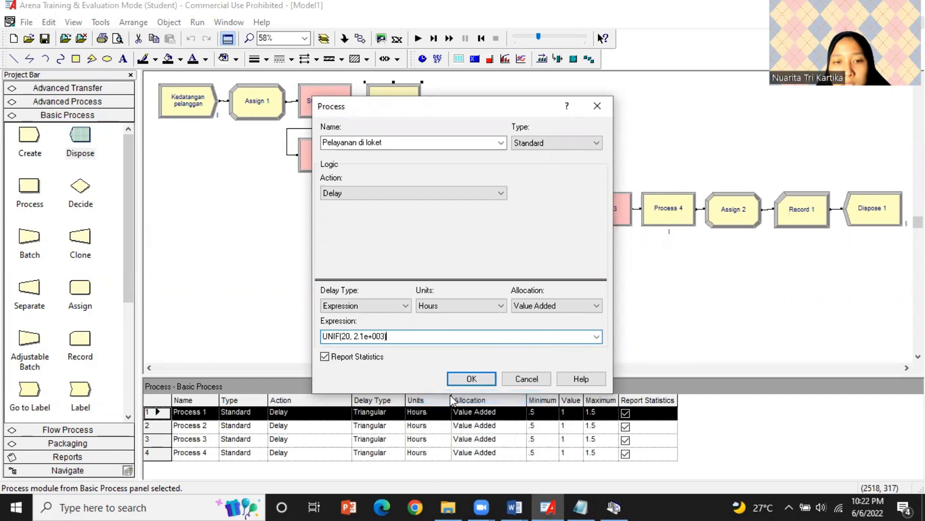
{"action": "left_click", "coordinate": [472, 378]}
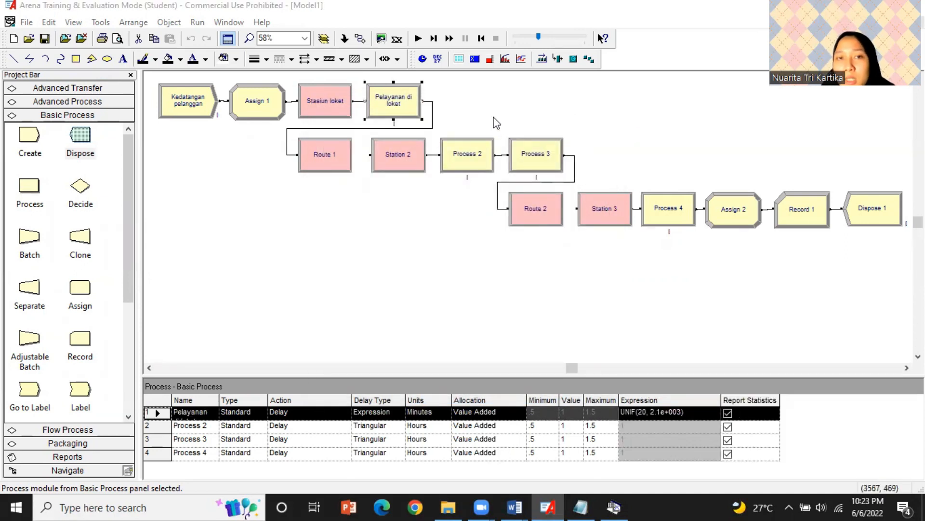
Rename the Route 1 module as Menuju stasiun 2 and set its route time to 1 minute.
{"action": "double_click", "coordinate": [322, 155]}
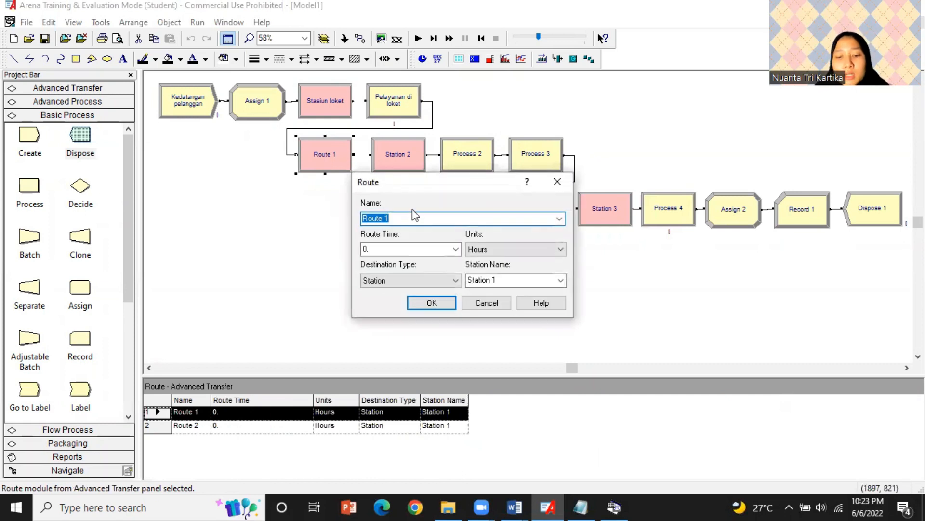
{"action": "type", "text": "Menuju stasiun 2"}
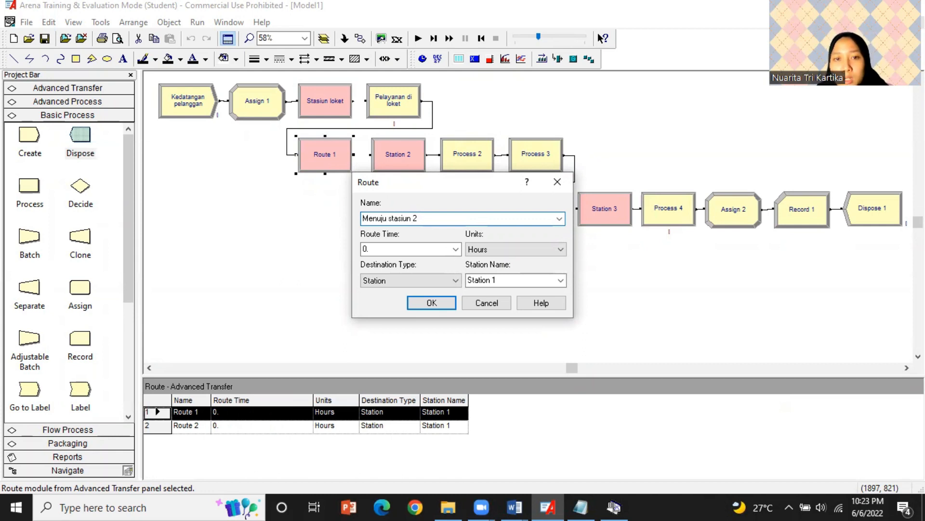
{"action": "left_click", "coordinate": [455, 249]}
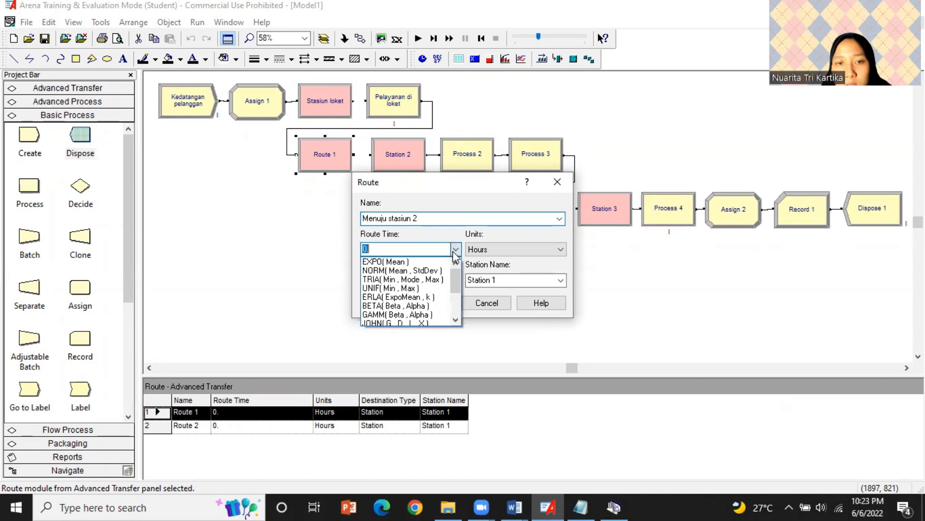
{"action": "type", "text": "1"}
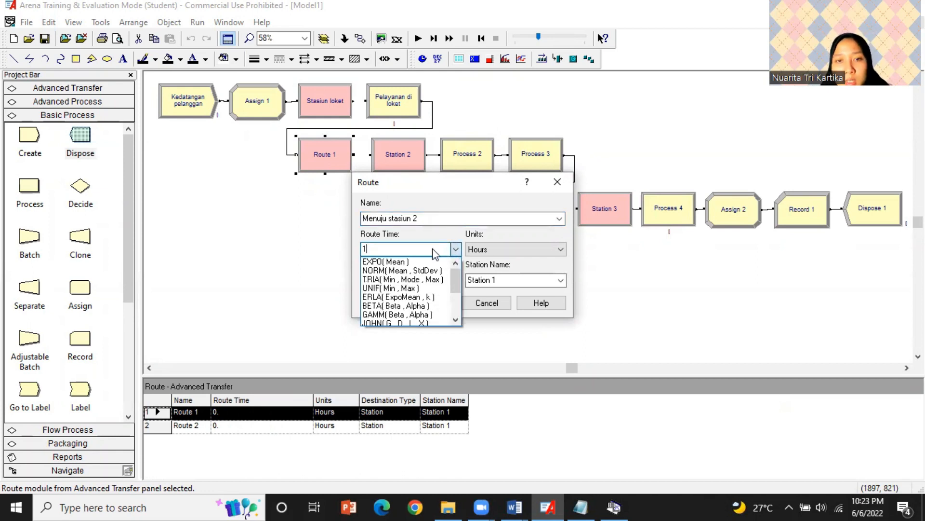
{"action": "left_click", "coordinate": [513, 247]}
{"action": "left_click", "coordinate": [519, 248]}
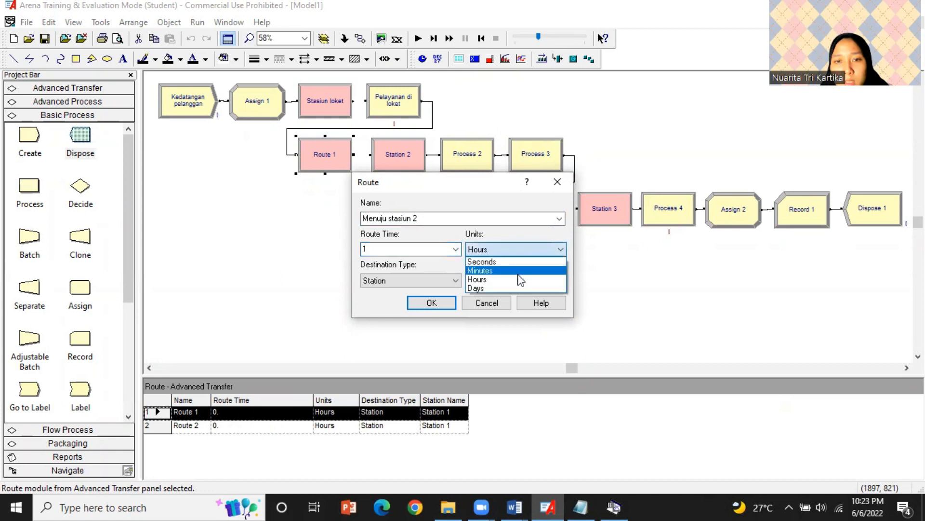
{"action": "left_click", "coordinate": [519, 269]}
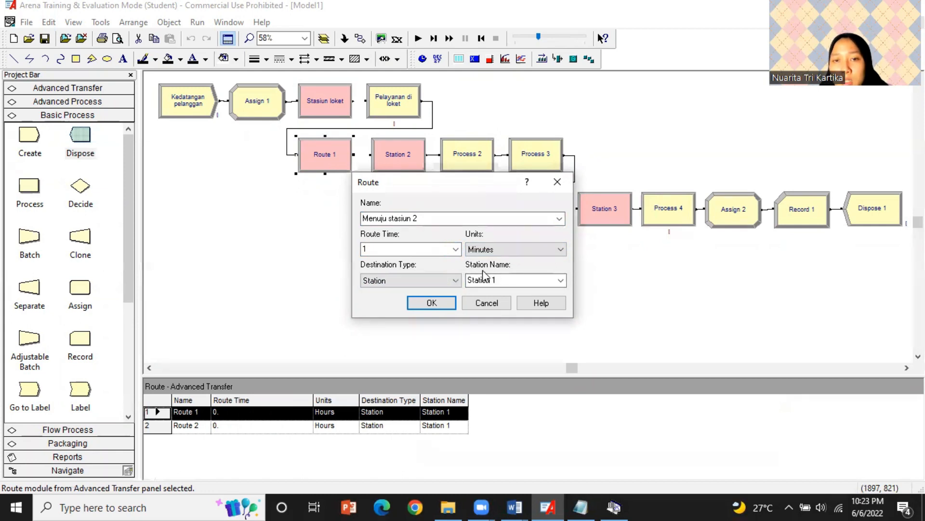
Set Station 2 as the destination station of the Menuju stasiun 2 route and accept the settings.
{"action": "left_click", "coordinate": [560, 281]}
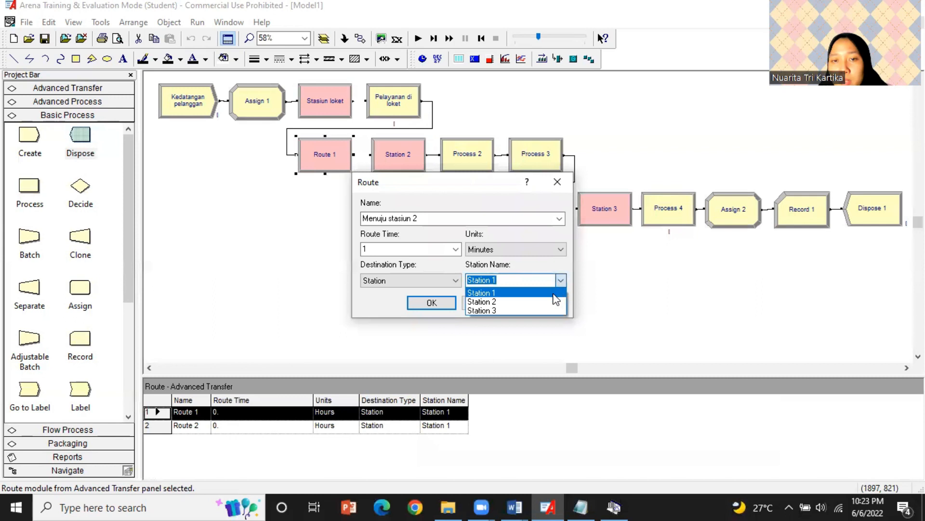
{"action": "left_click", "coordinate": [549, 301]}
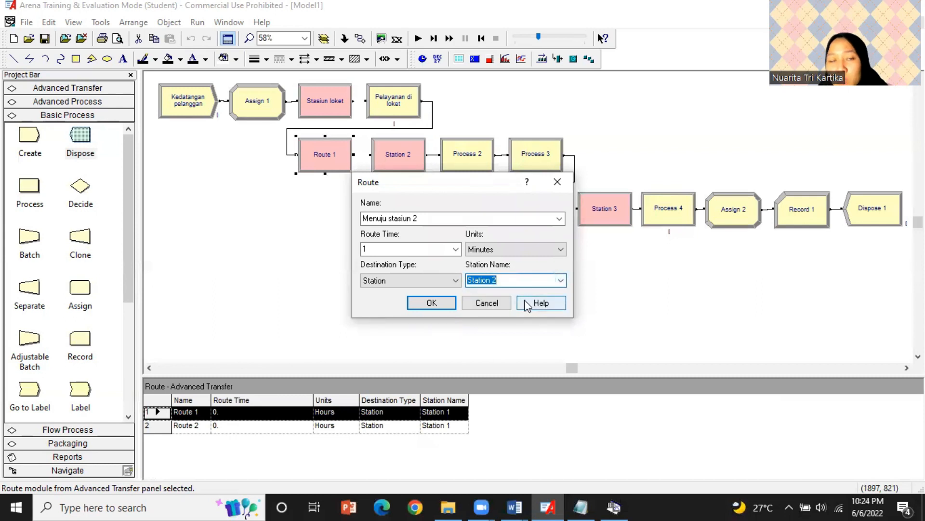
{"action": "left_click", "coordinate": [439, 302]}
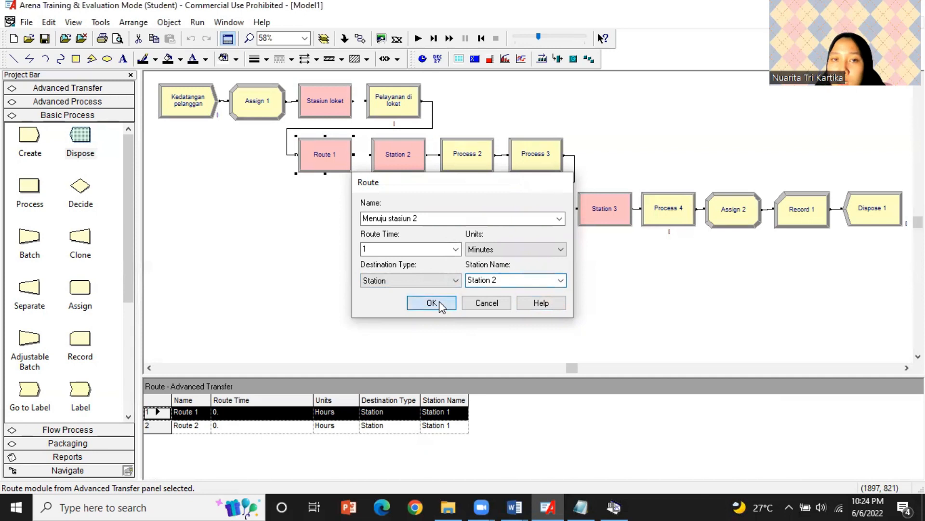
Rename the Station 2 module as Stasiun Teater and accept the settings.
{"action": "left_click", "coordinate": [403, 156]}
{"action": "double_click", "coordinate": [403, 154]}
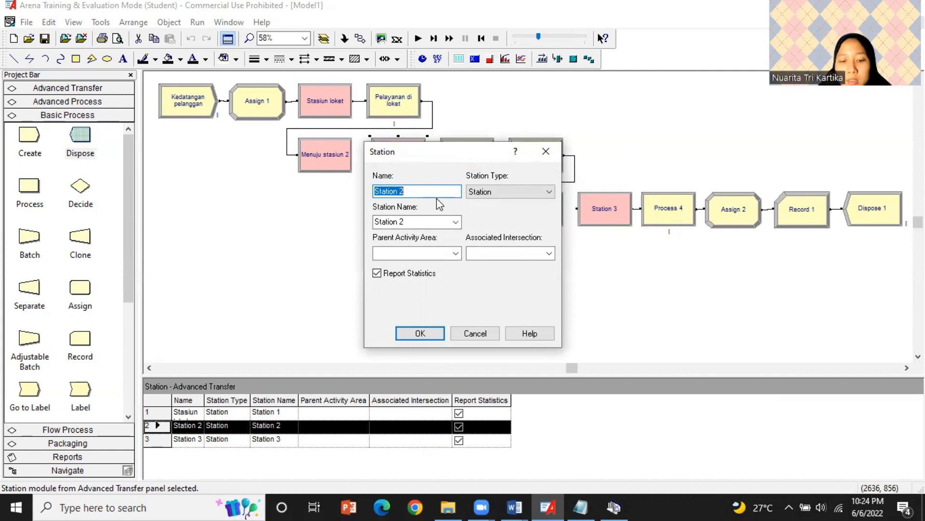
{"action": "type", "text": "Stasiun Teater"}
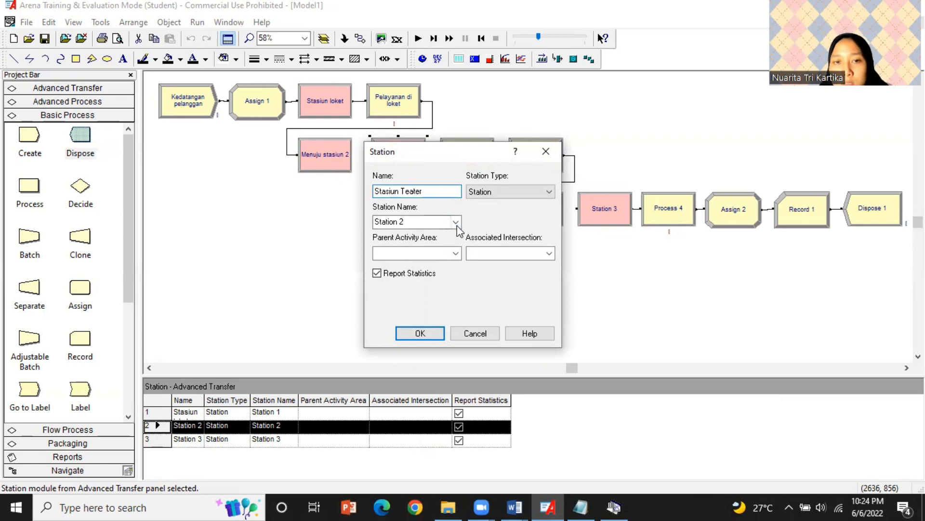
{"action": "left_click", "coordinate": [433, 332]}
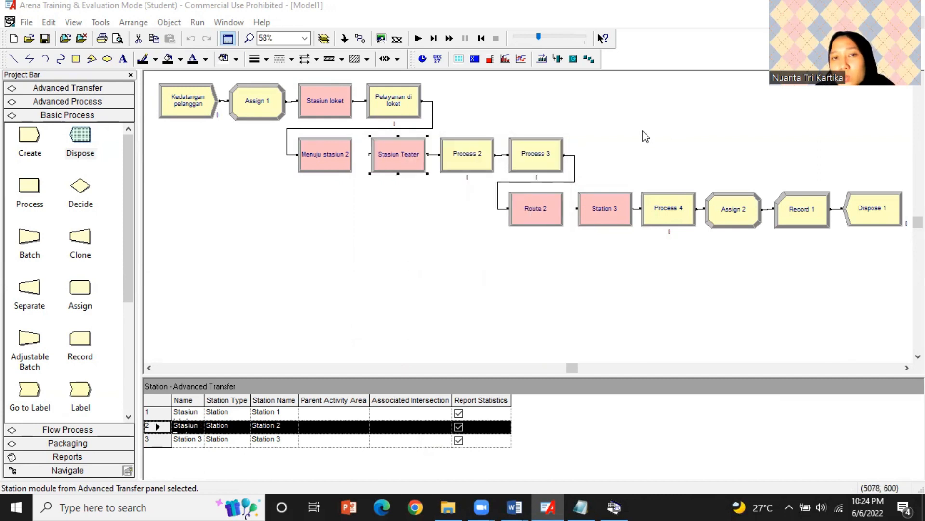
Switch to Input Analyzer and create a new input document.
{"action": "double_click", "coordinate": [475, 156]}
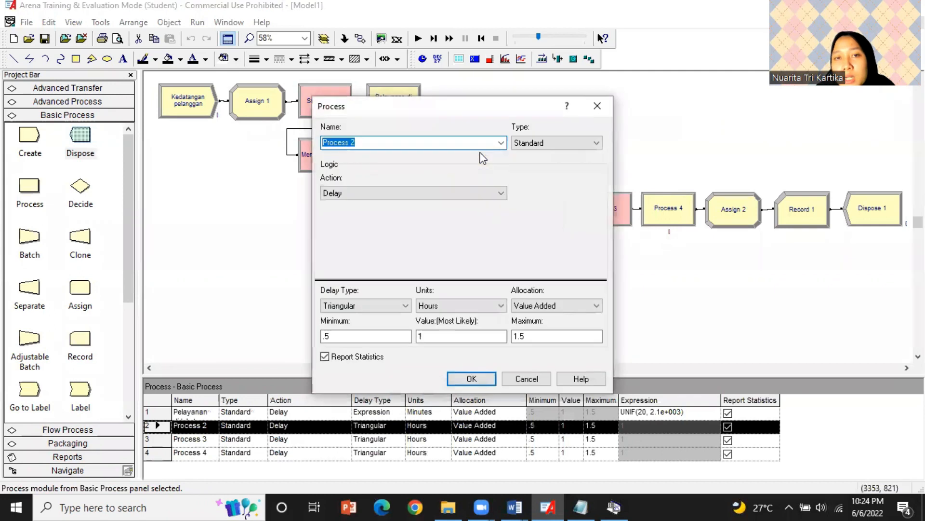
{"action": "left_click", "coordinate": [544, 382]}
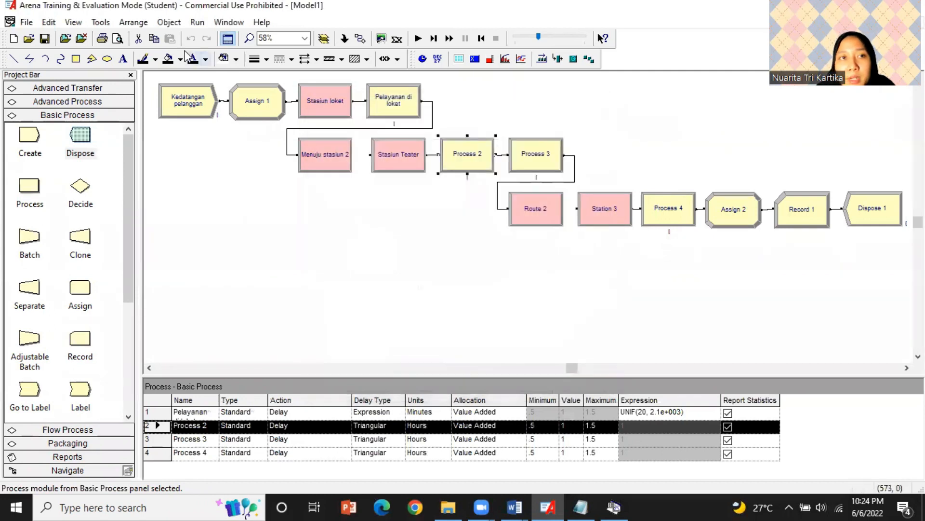
{"action": "left_click", "coordinate": [134, 23]}
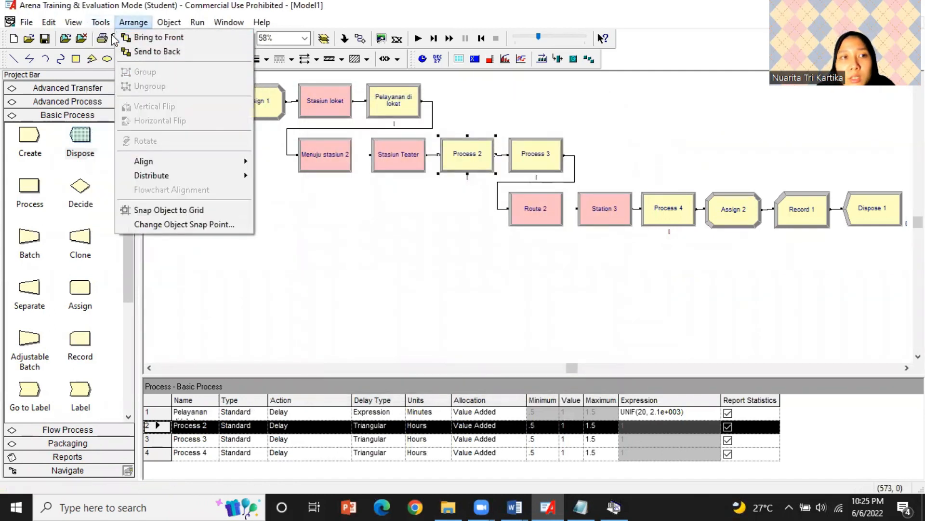
{"action": "mouse_move", "coordinate": [101, 23]}
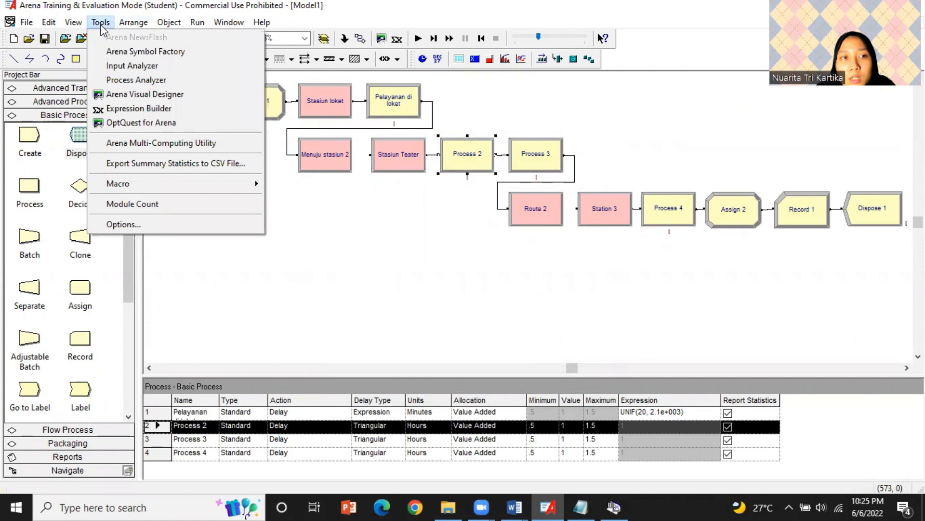
{"action": "left_click", "coordinate": [116, 68]}
{"action": "left_click", "coordinate": [10, 22]}
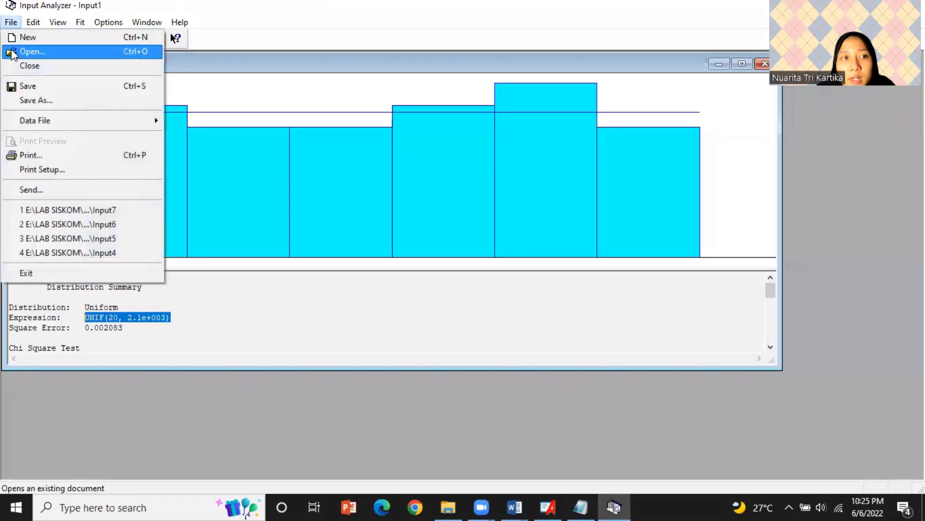
{"action": "left_click", "coordinate": [29, 37]}
Load the existing data file 2 from the YOUTUBE folder into the new input document.
{"action": "left_click", "coordinate": [11, 22]}
{"action": "mouse_move", "coordinate": [46, 120]}
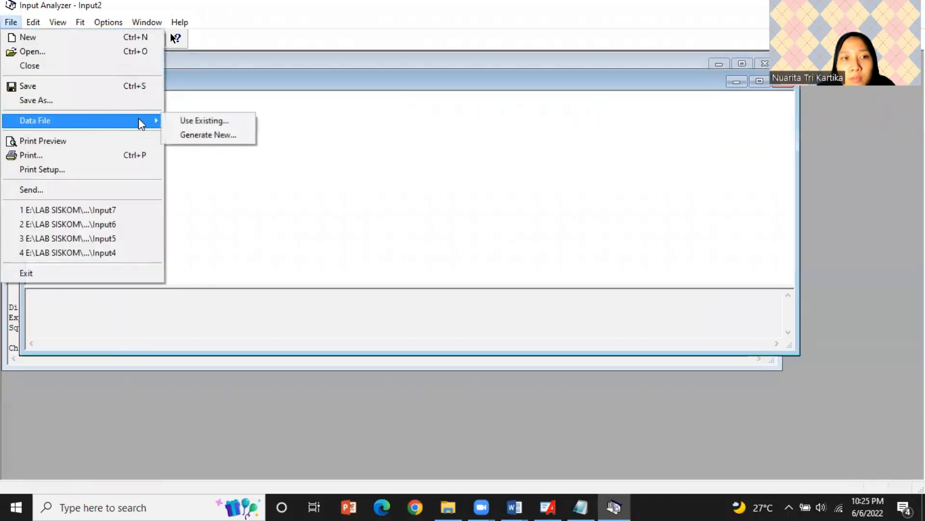
{"action": "left_click", "coordinate": [187, 121]}
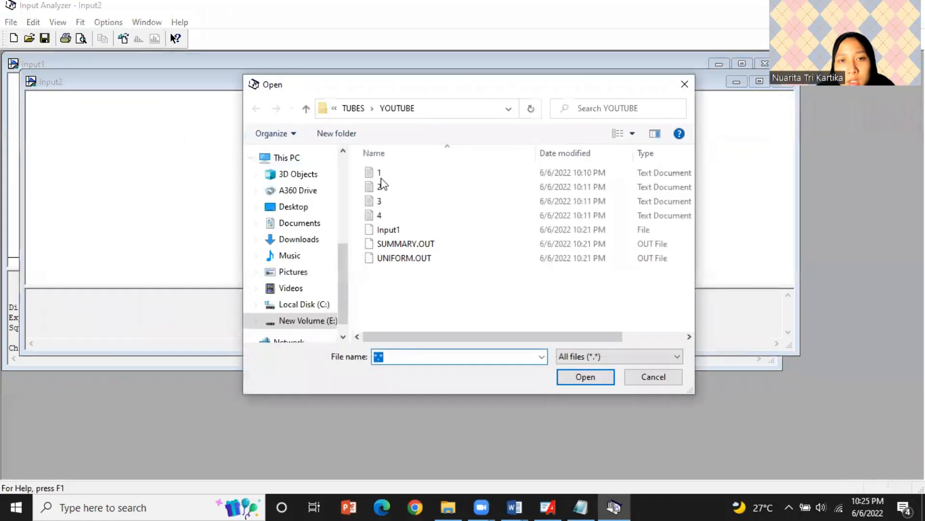
{"action": "left_click", "coordinate": [384, 187]}
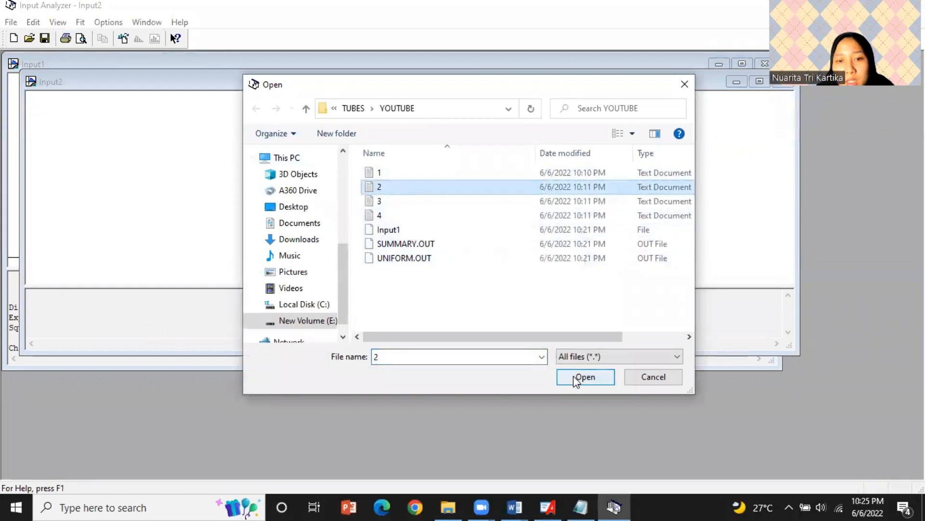
{"action": "left_click", "coordinate": [580, 378]}
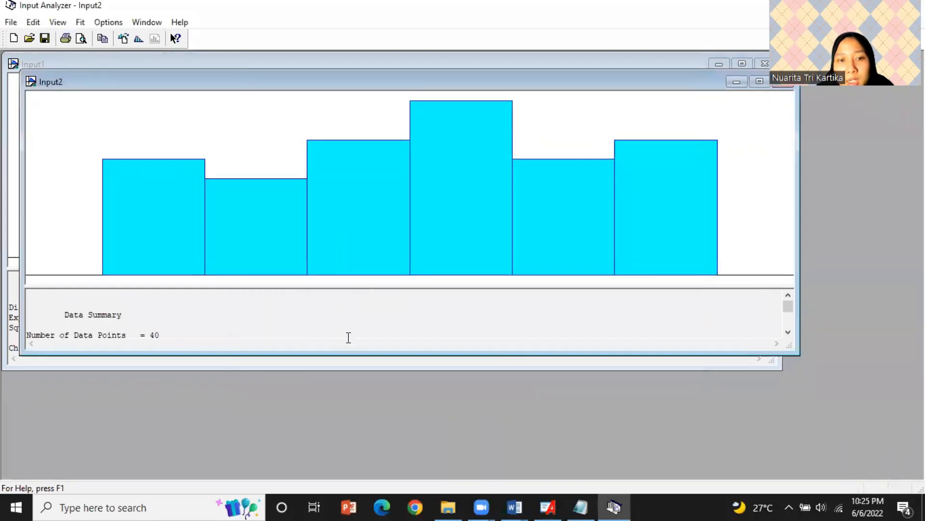
Enlarge the Input2 document window, fit all distributions to the data and copy the best-fit expression from the distribution summary.
{"action": "left_click_drag", "start_coordinate": [351, 350], "coordinate": [351, 400]}
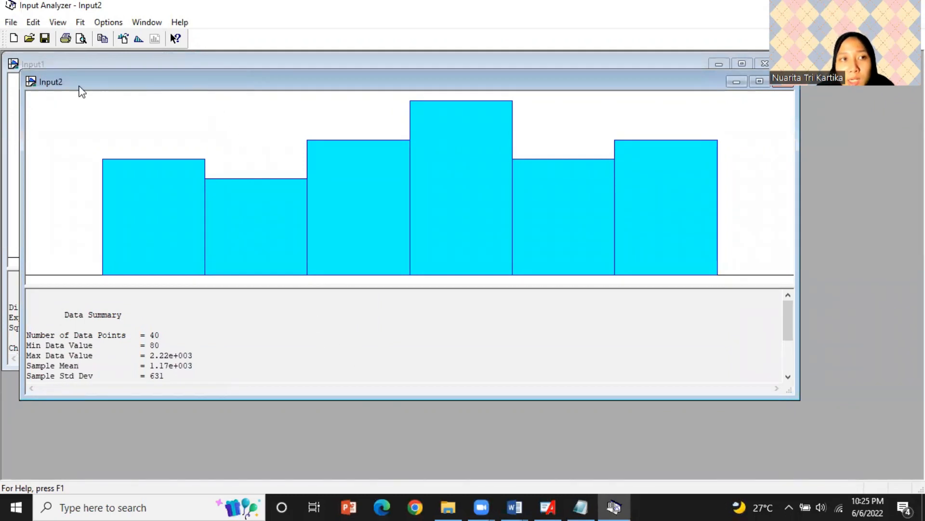
{"action": "left_click", "coordinate": [79, 23]}
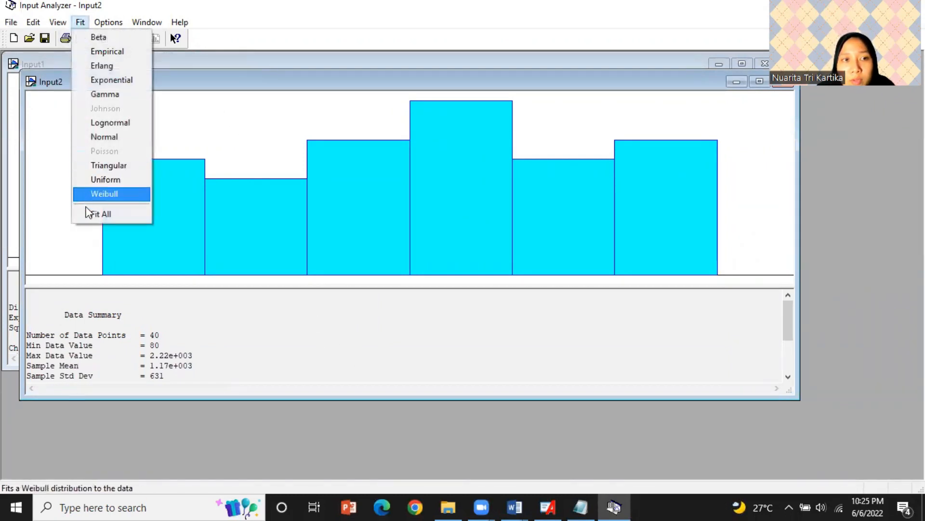
{"action": "left_click", "coordinate": [89, 211]}
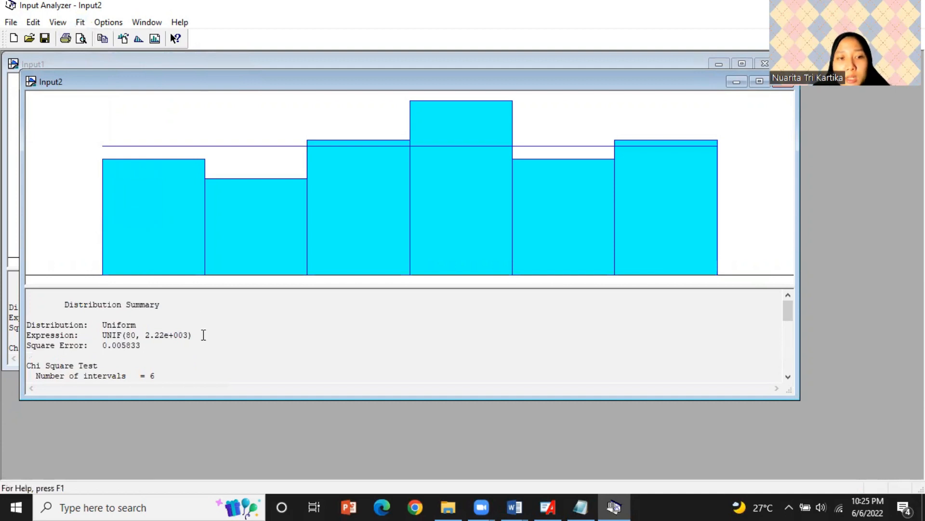
{"action": "left_click_drag", "start_coordinate": [193, 336], "coordinate": [105, 336]}
{"action": "right_click", "coordinate": [104, 335]}
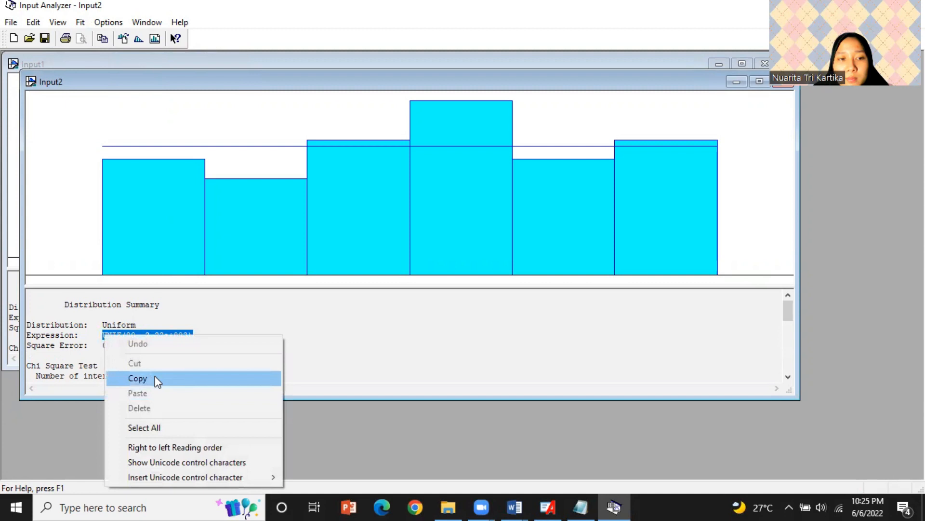
{"action": "left_click", "coordinate": [154, 378]}
Switch back to Arena, rename the Process 2 module as Memasuki teater and set its delay type to Expression.
{"action": "left_click", "coordinate": [548, 506]}
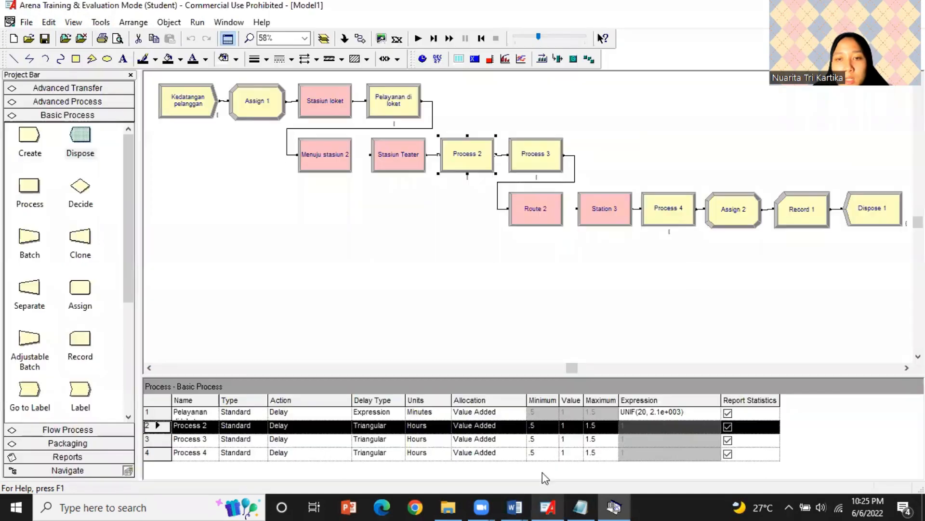
{"action": "double_click", "coordinate": [470, 157]}
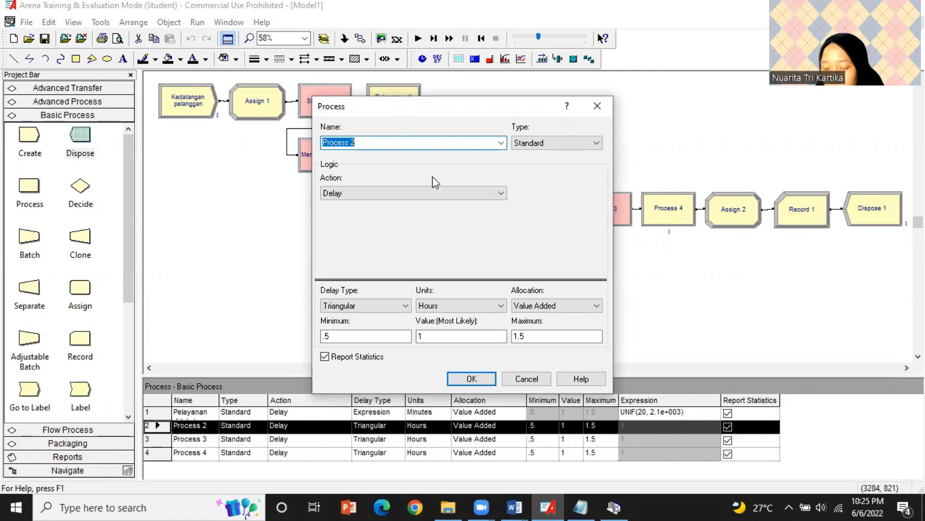
{"action": "type", "text": "Mes"}
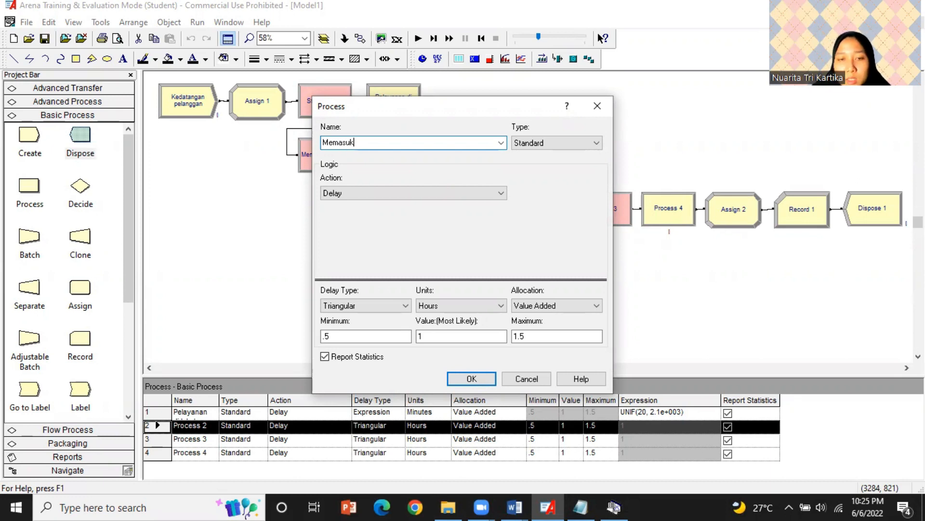
{"action": "type", "text": "asuki teater"}
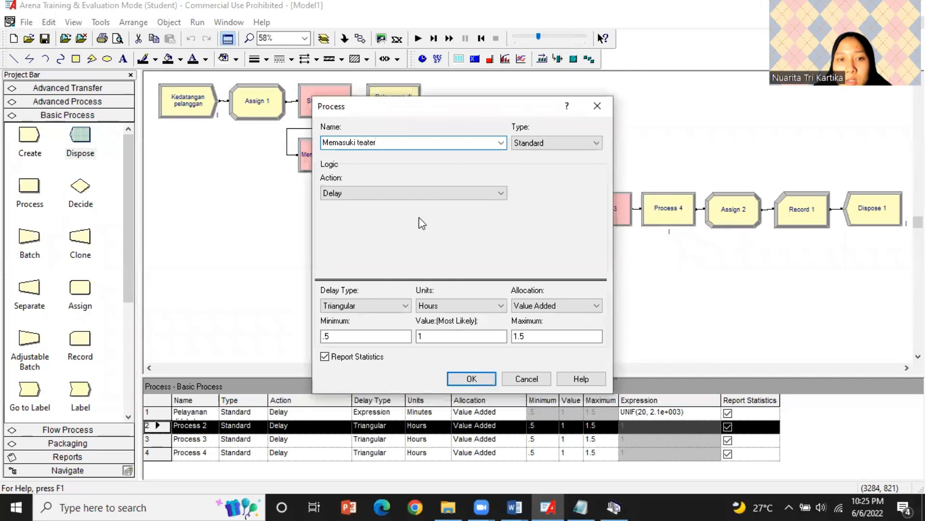
{"action": "left_click", "coordinate": [377, 310]}
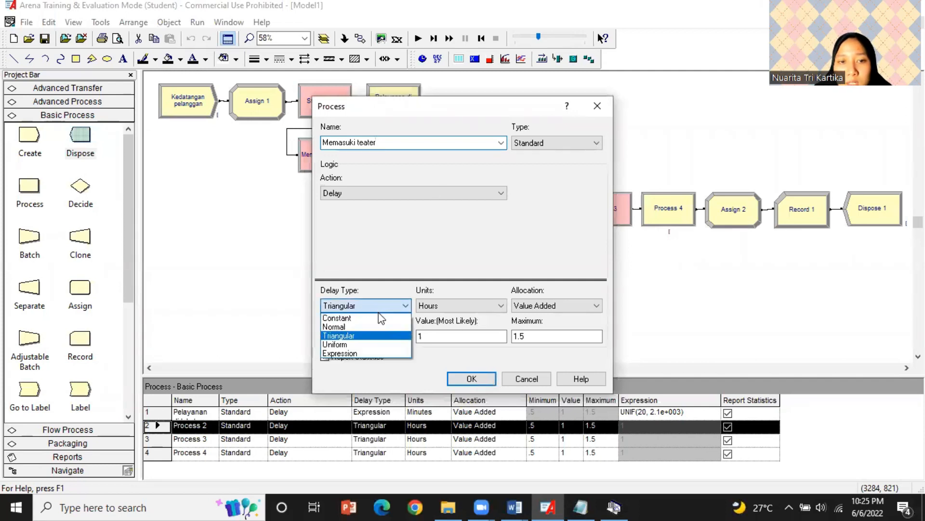
{"action": "left_click", "coordinate": [385, 328]}
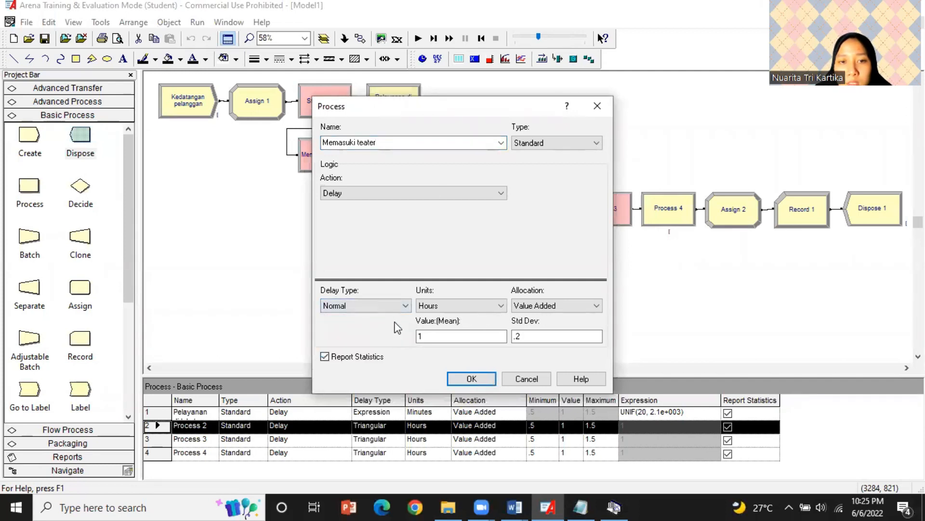
{"action": "left_click", "coordinate": [392, 306]}
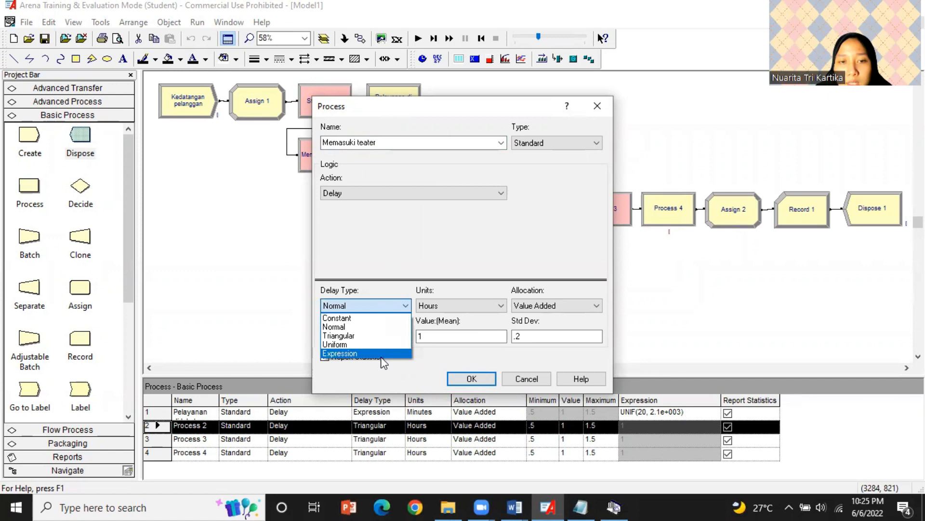
{"action": "left_click", "coordinate": [383, 353]}
Set the Memasuki teater delay units to Minutes, paste UNIF(80, 2.22e+003) as the expression and accept the settings.
{"action": "left_click", "coordinate": [487, 306]}
{"action": "left_click", "coordinate": [482, 328]}
{"action": "left_click", "coordinate": [392, 335]}
{"action": "key", "text": "ctrl+v"}
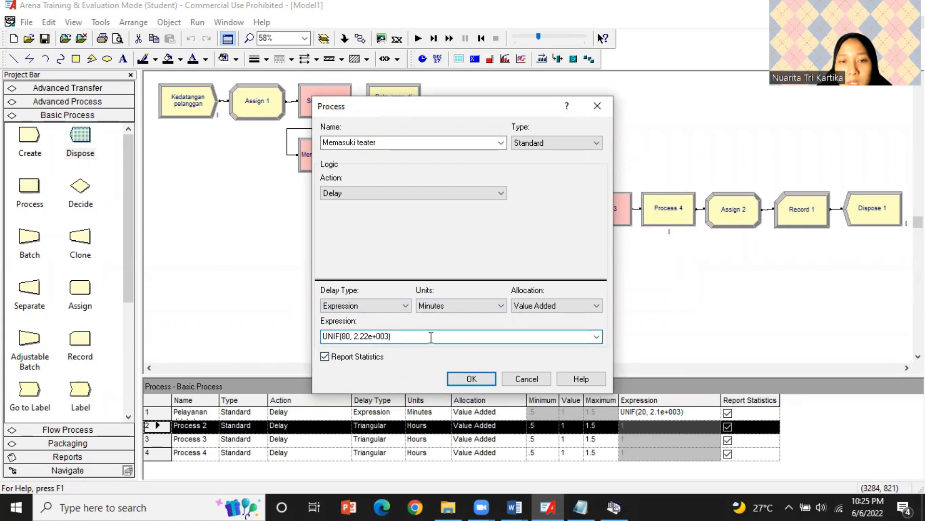
{"action": "left_click", "coordinate": [477, 378]}
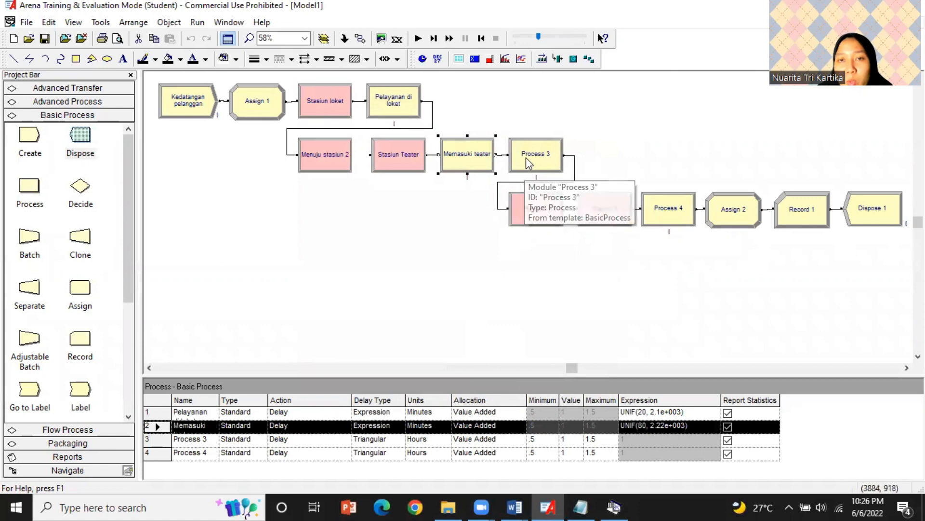
Switch to Input Analyzer, create a new input document and load the existing data file 3 from the YOUTUBE folder.
{"action": "left_click", "coordinate": [101, 22]}
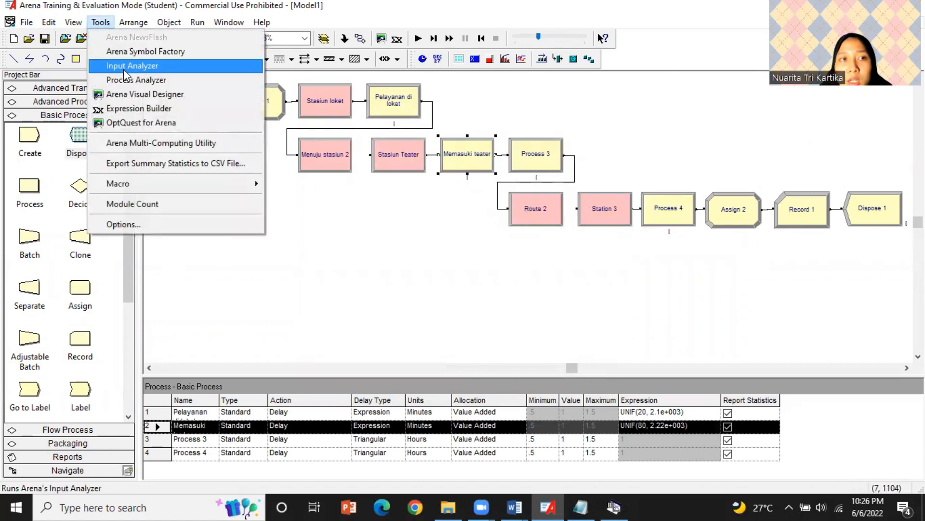
{"action": "left_click", "coordinate": [123, 66]}
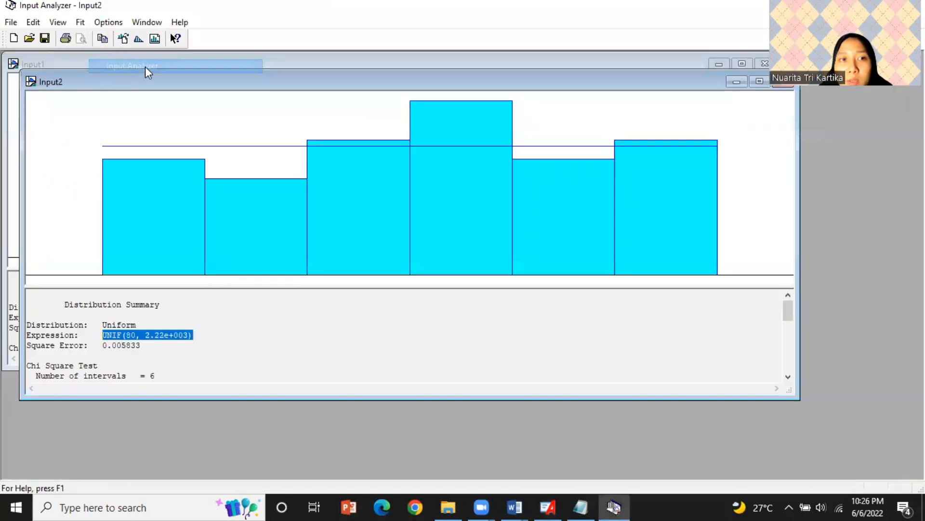
{"action": "left_click", "coordinate": [9, 22]}
{"action": "left_click", "coordinate": [27, 37]}
{"action": "left_click", "coordinate": [11, 22]}
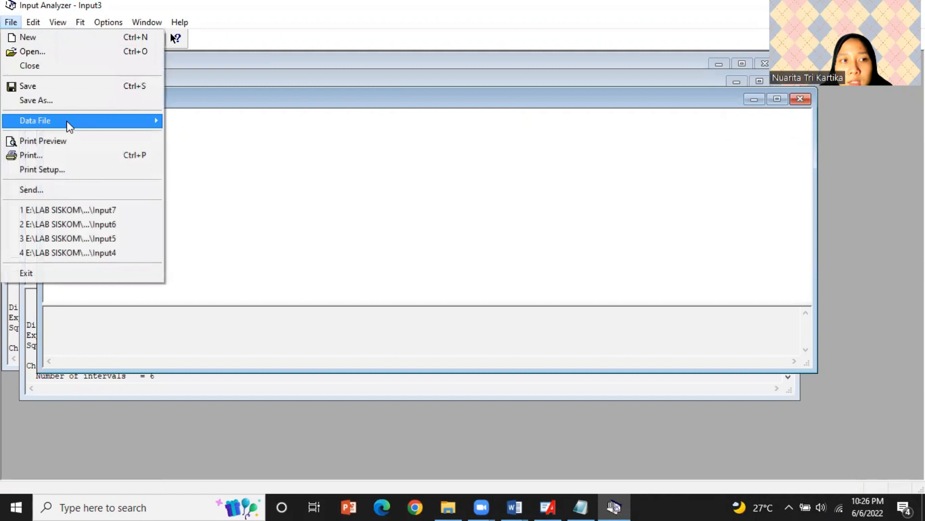
{"action": "mouse_move", "coordinate": [67, 121]}
{"action": "left_click", "coordinate": [199, 124]}
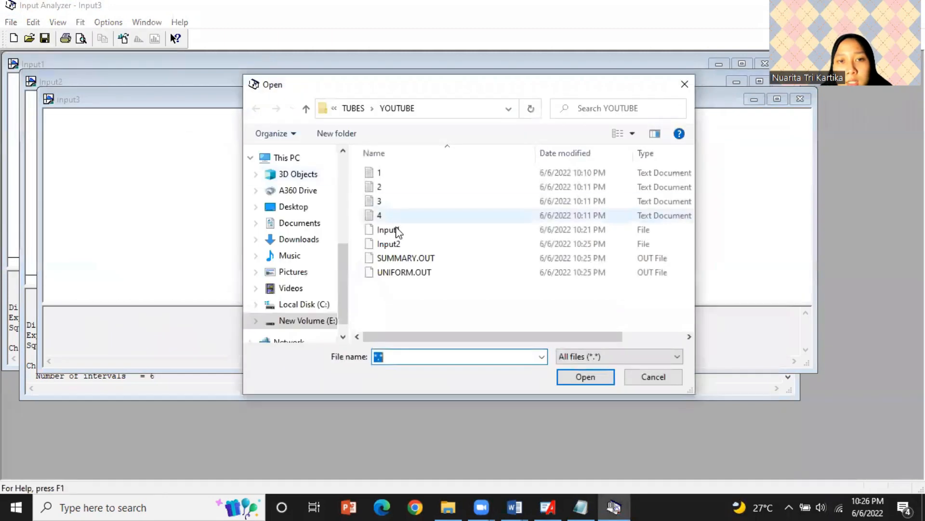
{"action": "left_click", "coordinate": [386, 201]}
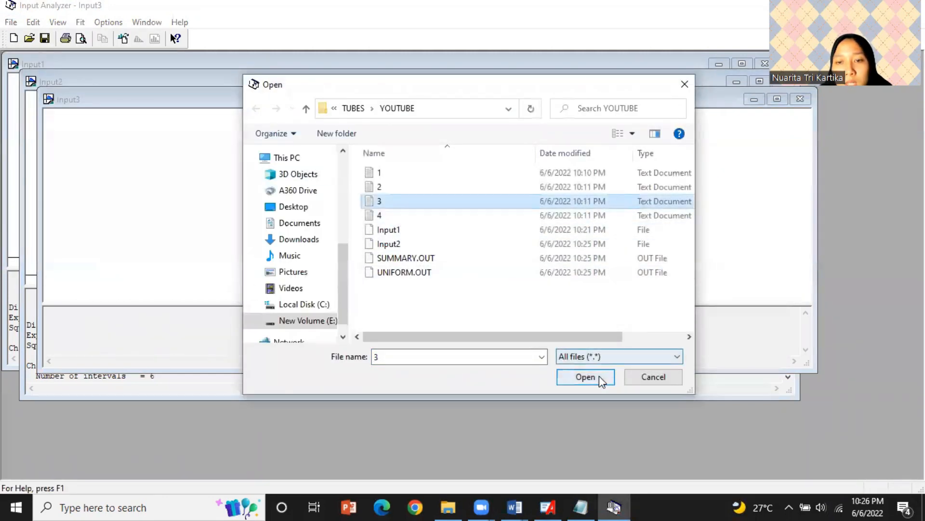
{"action": "left_click", "coordinate": [585, 376]}
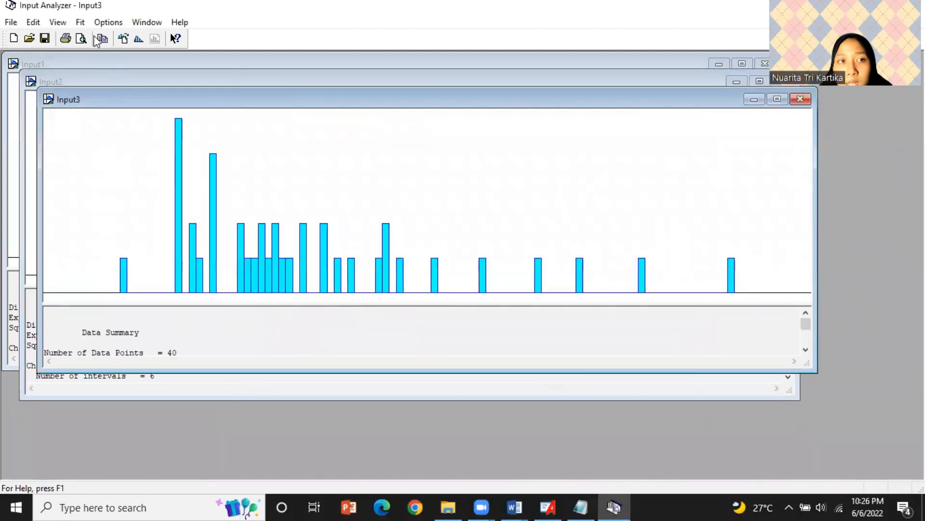
Fit all distributions to the Input3 data, enlarge the document window and copy the best-fit expression from the distribution summary.
{"action": "left_click", "coordinate": [80, 22]}
{"action": "left_click", "coordinate": [116, 215]}
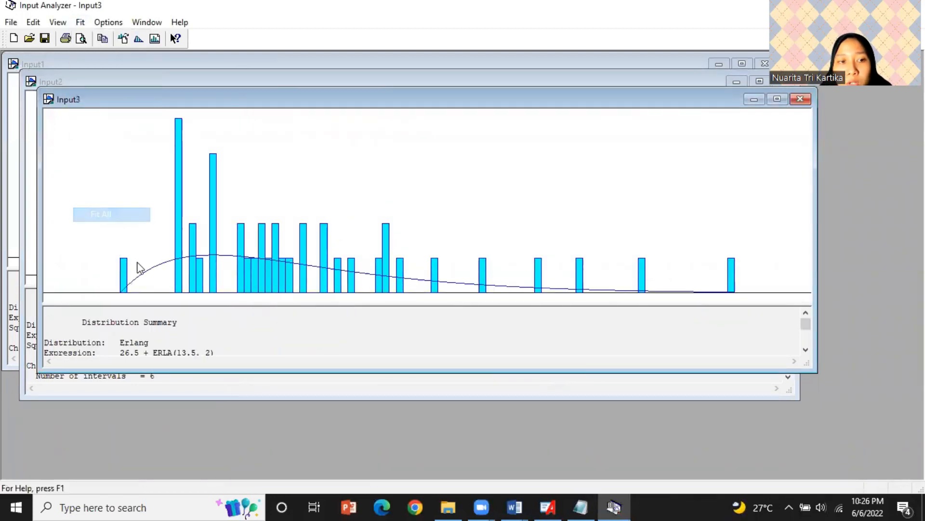
{"action": "left_click_drag", "start_coordinate": [213, 369], "coordinate": [214, 396]}
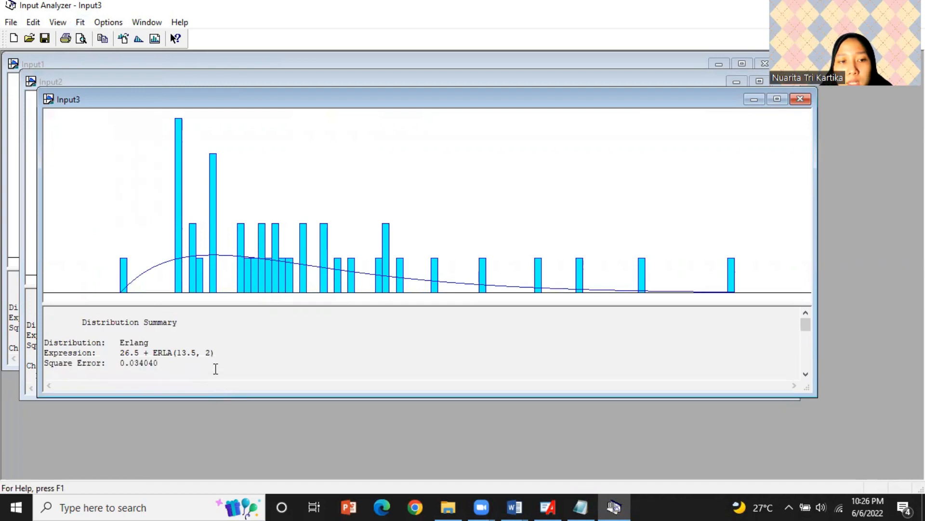
{"action": "left_click_drag", "start_coordinate": [214, 355], "coordinate": [124, 355]}
{"action": "key", "text": "ctrl+c"}
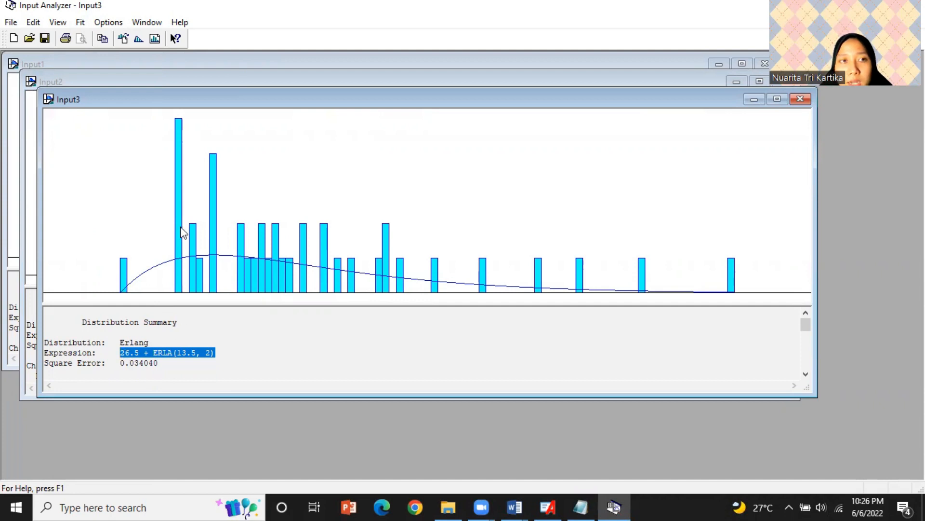
Switch back to Arena, rename the Process 3 module as Menonton film and set its delay type to Expression.
{"action": "left_click", "coordinate": [548, 507]}
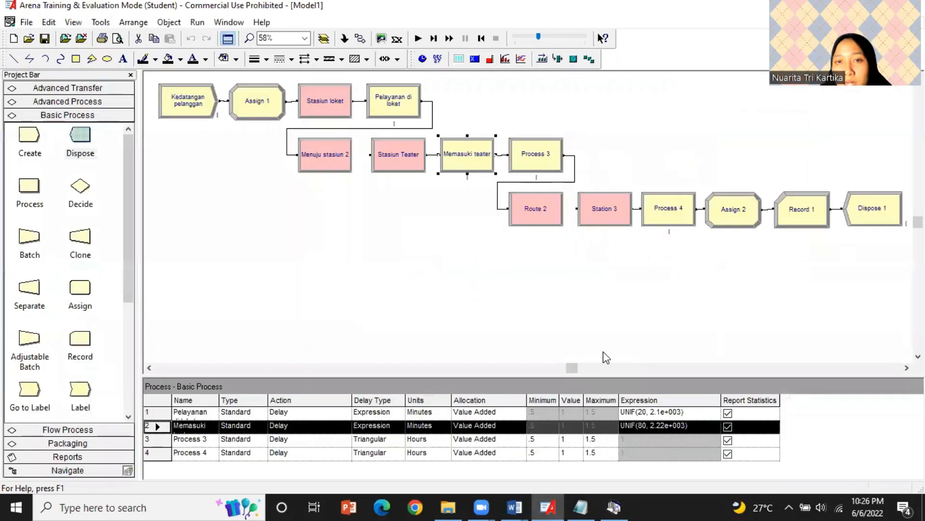
{"action": "double_click", "coordinate": [533, 155]}
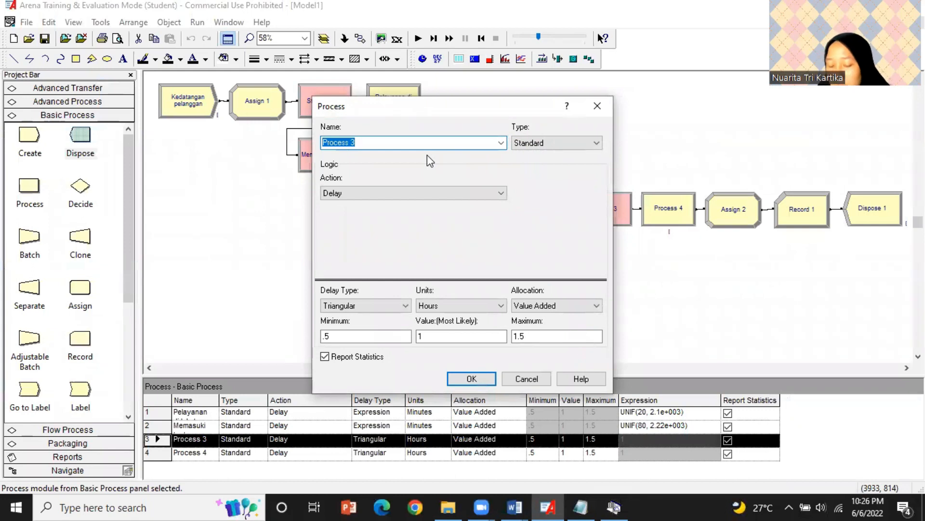
{"action": "key", "text": "BackSpace"}
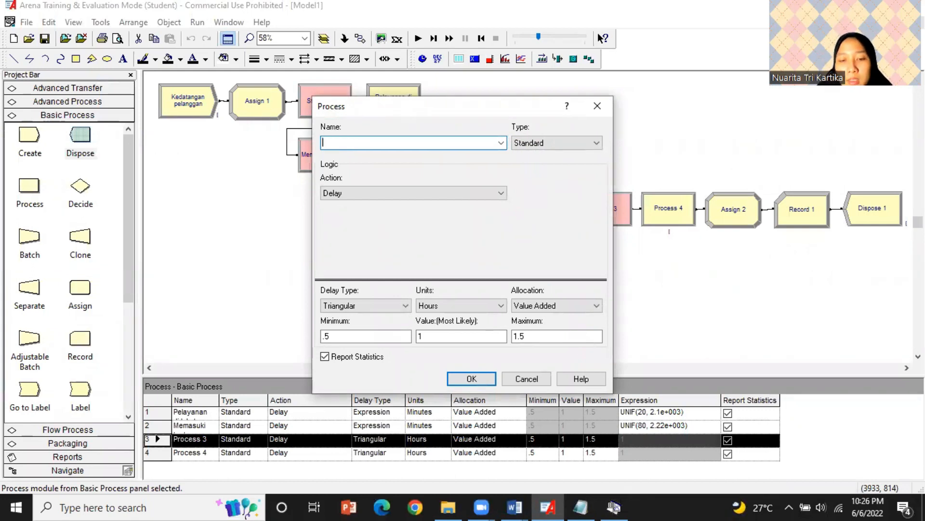
{"action": "type", "text": "Menonton f"}
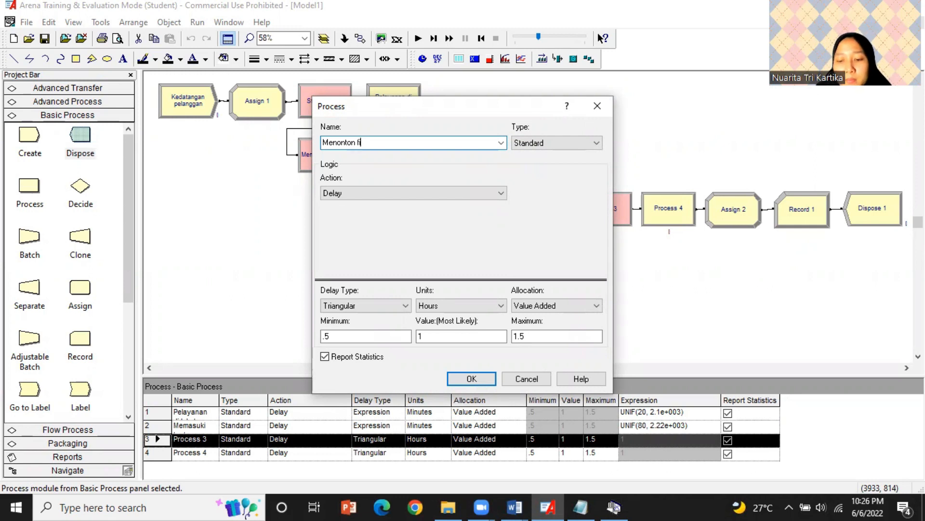
{"action": "left_click", "coordinate": [370, 309]}
{"action": "left_click", "coordinate": [383, 349]}
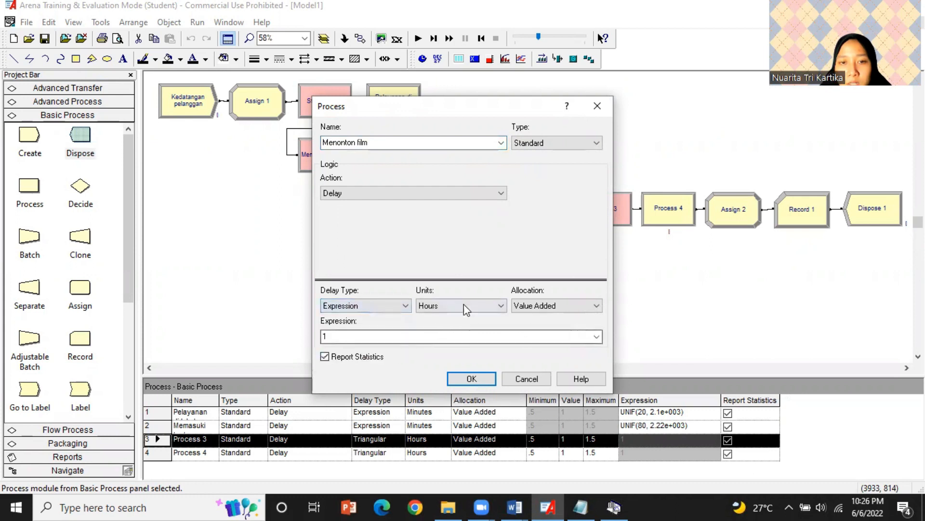
Set the Menonton film delay units to Minutes, paste 26.5 + ERLA(13.5, 2) as the expression and accept the settings.
{"action": "left_click", "coordinate": [464, 305]}
{"action": "left_click", "coordinate": [461, 331]}
{"action": "double_click", "coordinate": [398, 336]}
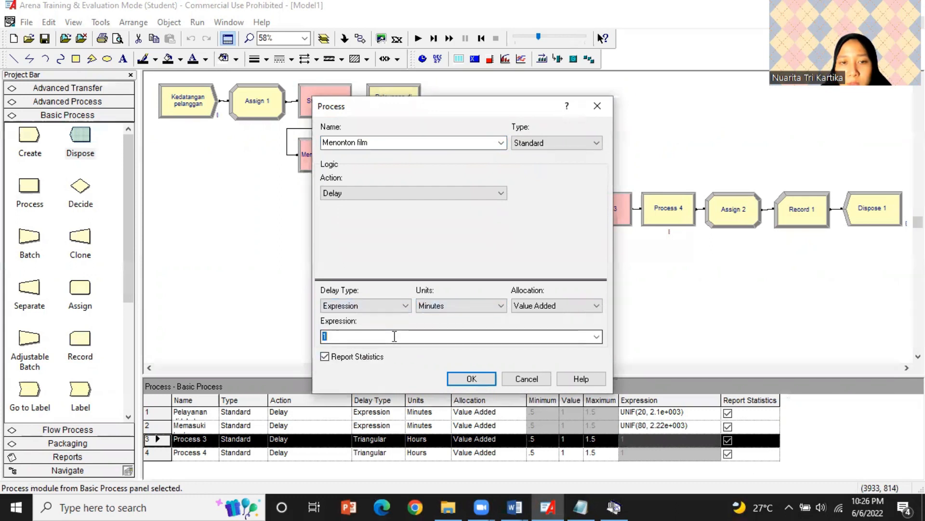
{"action": "key", "text": "ctrl+v"}
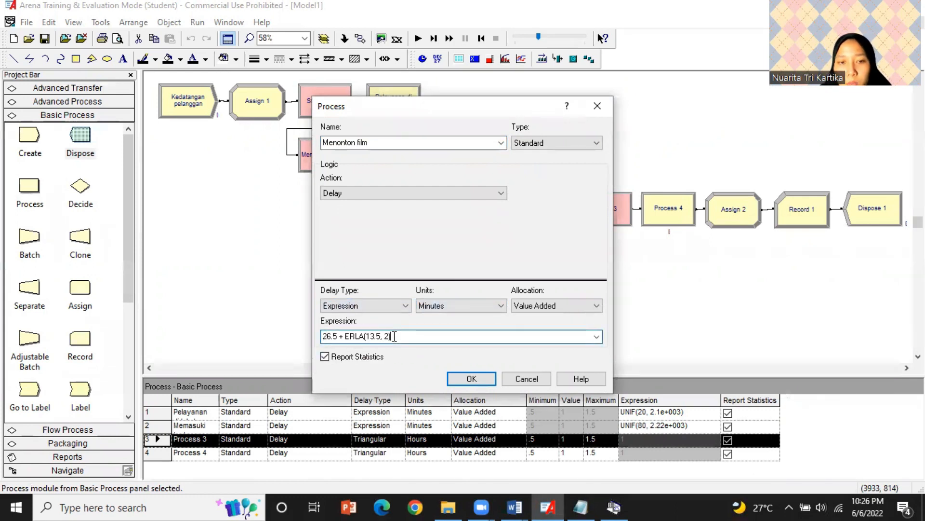
{"action": "left_click", "coordinate": [471, 378]}
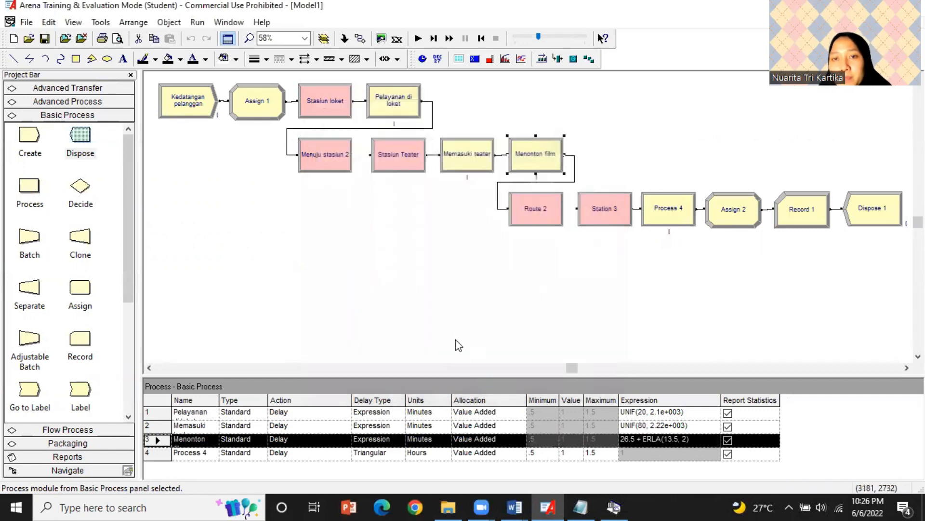
Rename the Route 2 module as Menuju stasiun 3, with its units in Minutes and Station 3 as the destination station.
{"action": "double_click", "coordinate": [544, 217]}
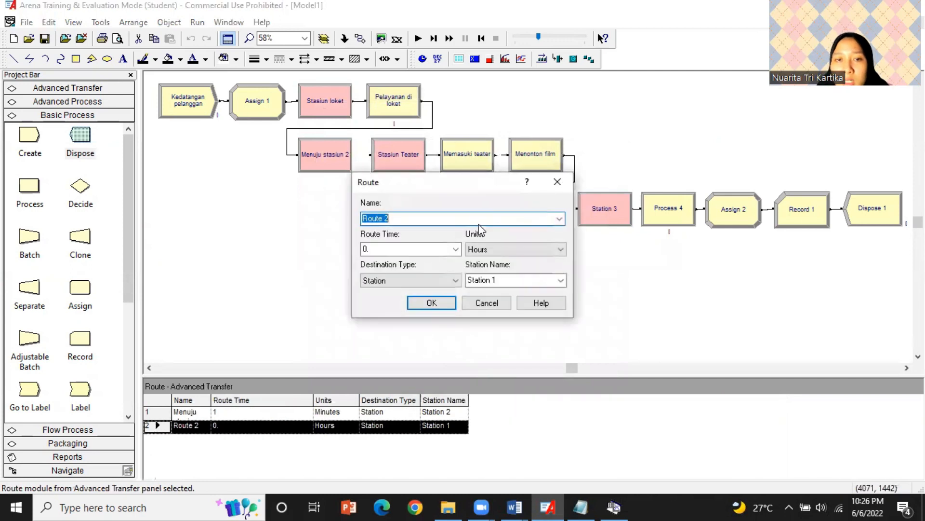
{"action": "type", "text": "Menuju"}
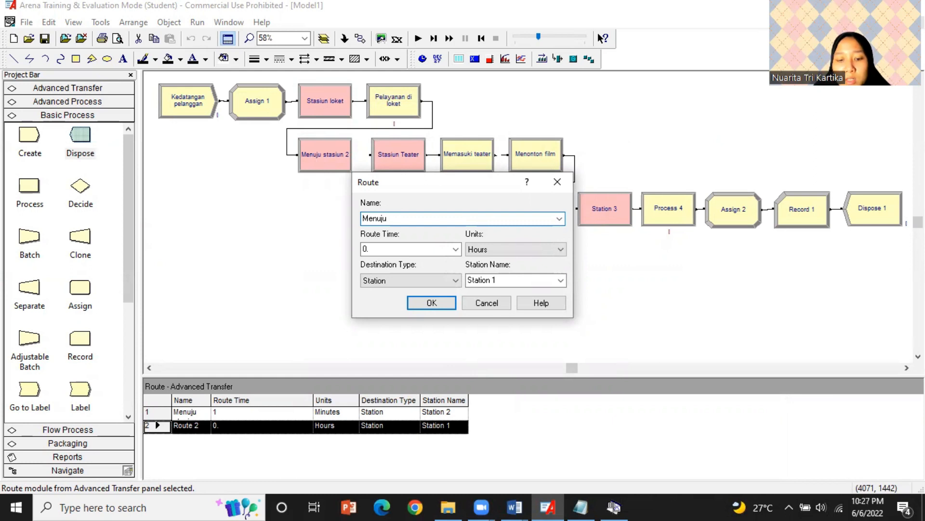
{"action": "type", "text": "stasiun 3"}
{"action": "left_click", "coordinate": [533, 249]}
{"action": "left_click", "coordinate": [531, 271]}
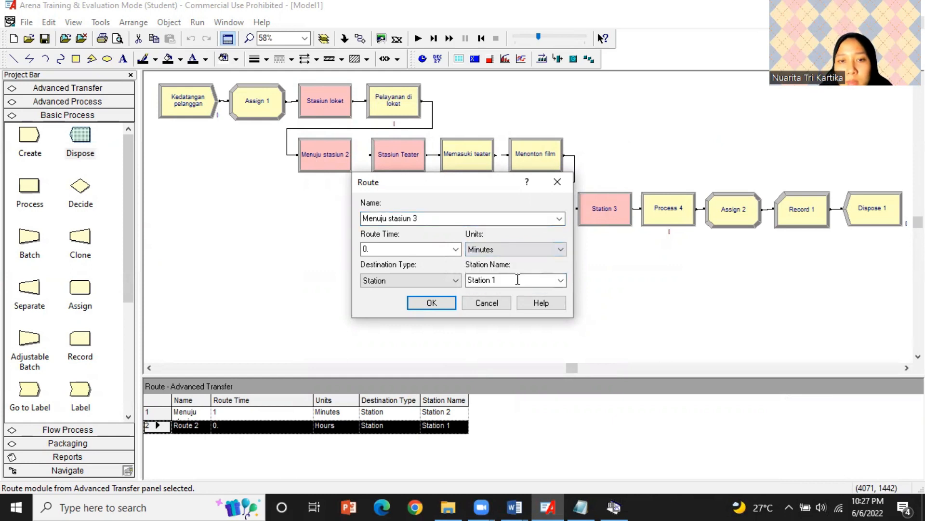
{"action": "left_click", "coordinate": [560, 281]}
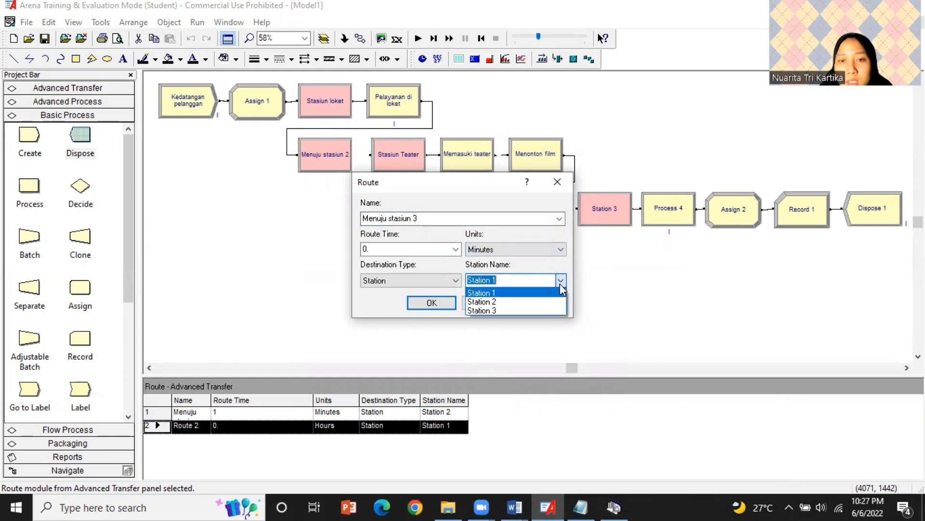
{"action": "left_click", "coordinate": [540, 310]}
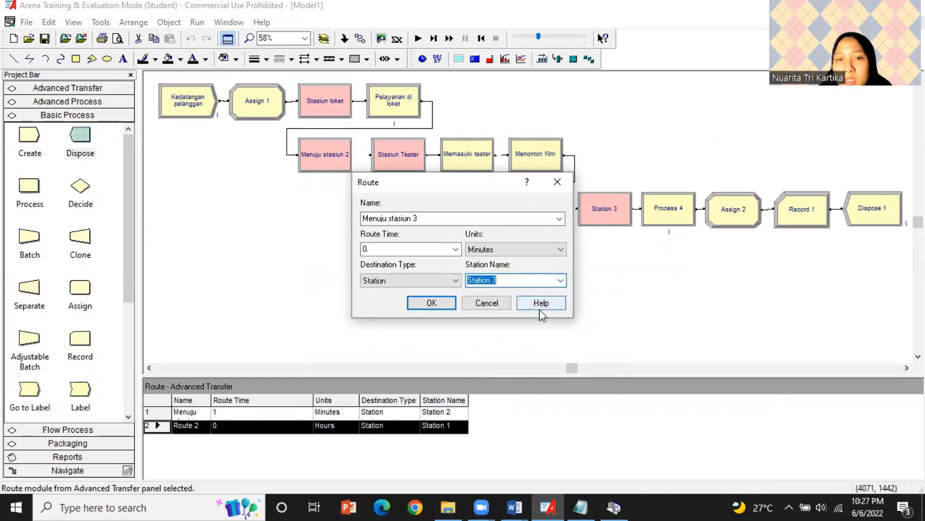
{"action": "left_click", "coordinate": [432, 304]}
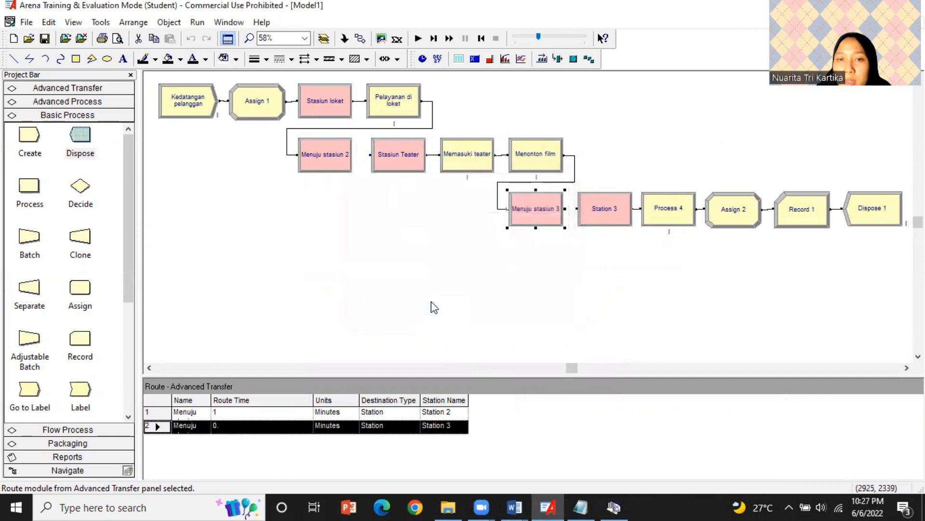
Rename the Station 3 module as Stasiun keluar teater, keeping Station 3 as its station name.
{"action": "double_click", "coordinate": [607, 202]}
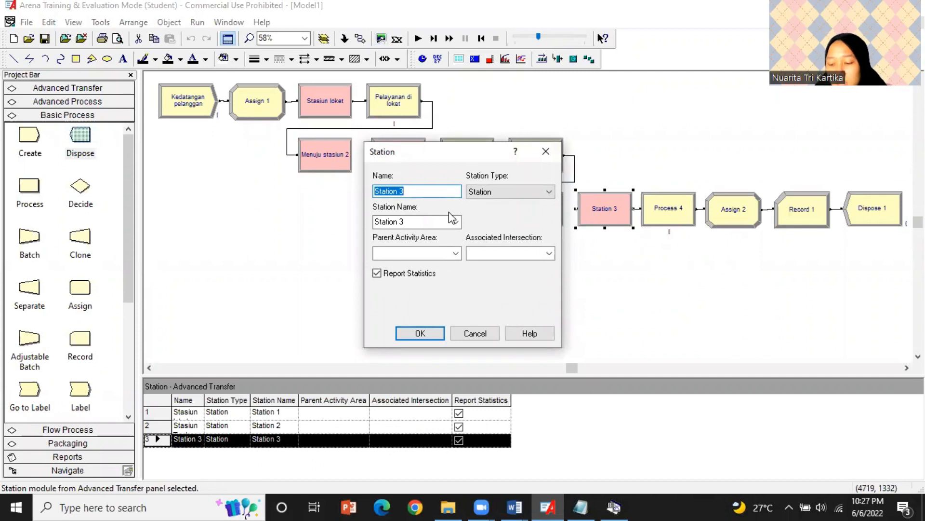
{"action": "type", "text": "S"}
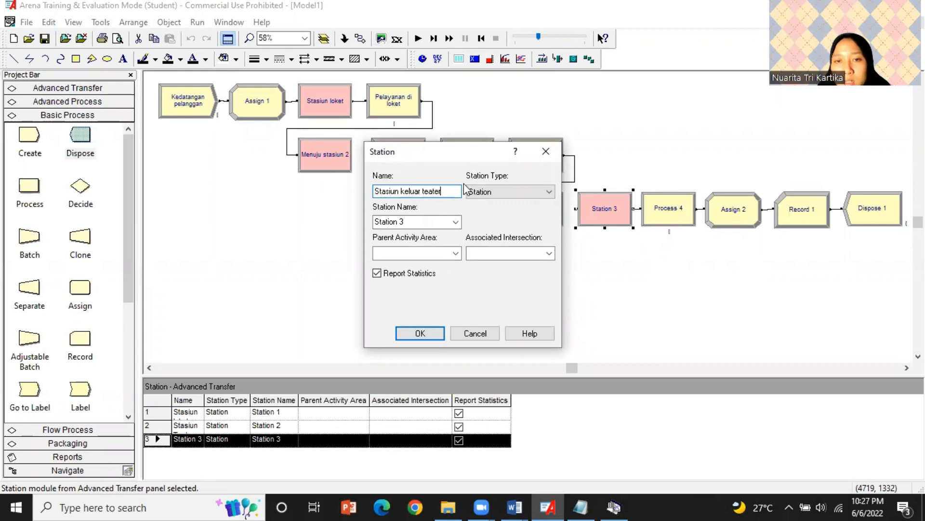
{"action": "left_click", "coordinate": [424, 333]}
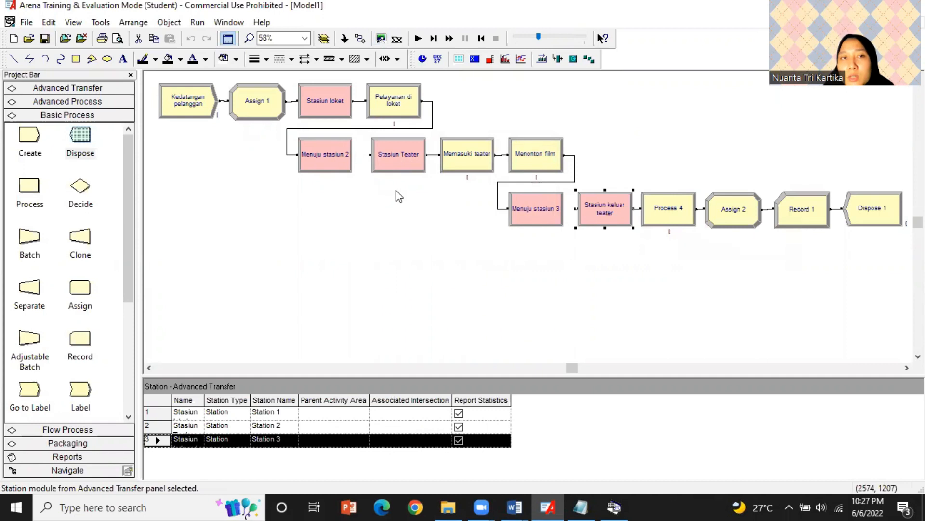
Switch to Input Analyzer, create another input document and load the existing data file 4 from the YOUTUBE folder.
{"action": "left_click", "coordinate": [101, 23]}
{"action": "left_click", "coordinate": [126, 66]}
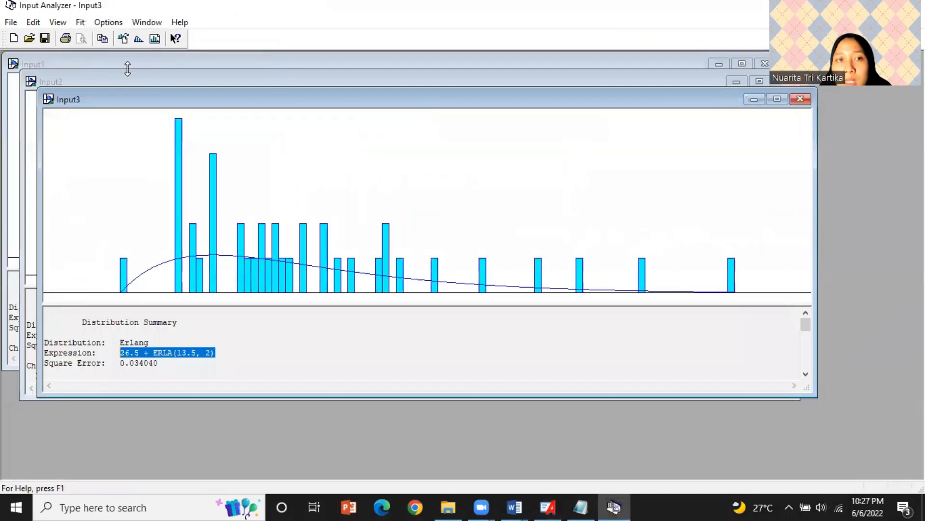
{"action": "left_click", "coordinate": [11, 22]}
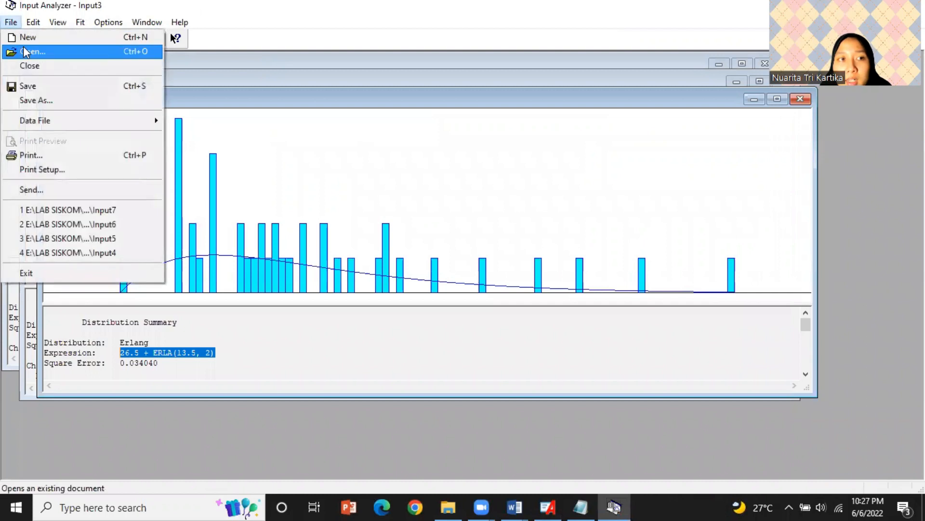
{"action": "left_click", "coordinate": [27, 36]}
{"action": "left_click", "coordinate": [11, 23]}
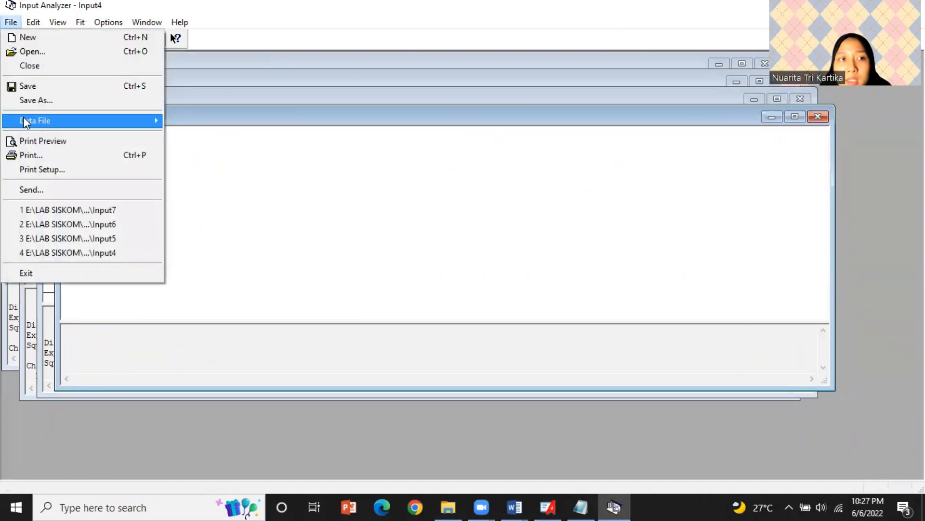
{"action": "mouse_move", "coordinate": [24, 120]}
{"action": "left_click", "coordinate": [193, 122]}
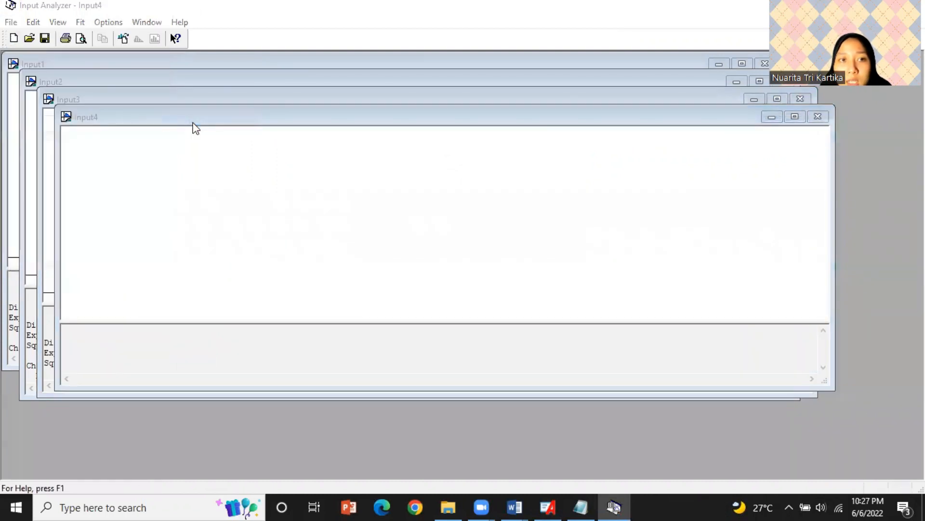
{"action": "left_click", "coordinate": [379, 215]}
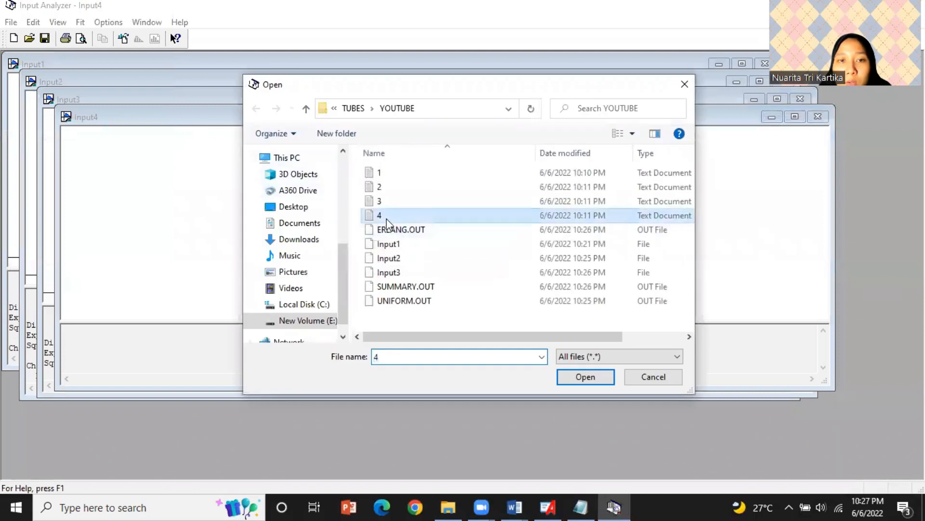
{"action": "left_click", "coordinate": [583, 377]}
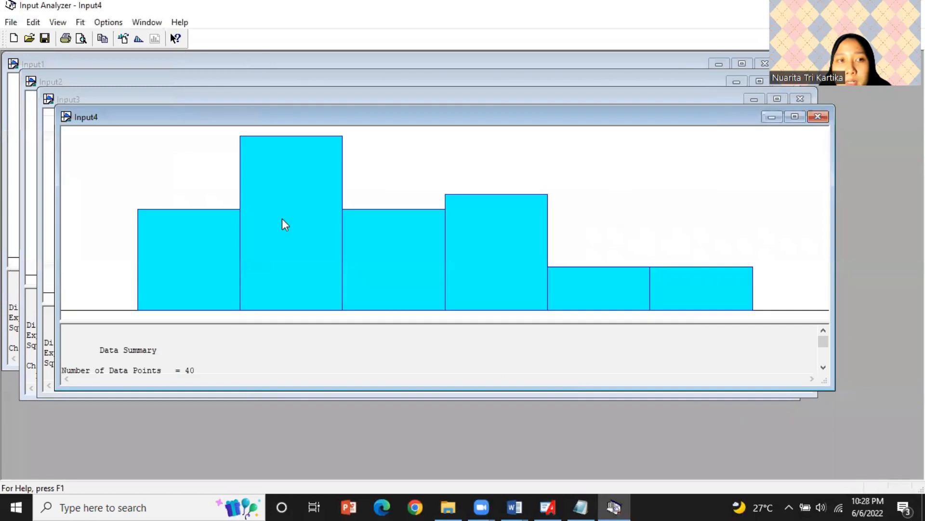
Fit all distributions to the Input4 data, enlarge the document window and copy the best-fit expression from the distribution summary.
{"action": "left_click", "coordinate": [80, 22]}
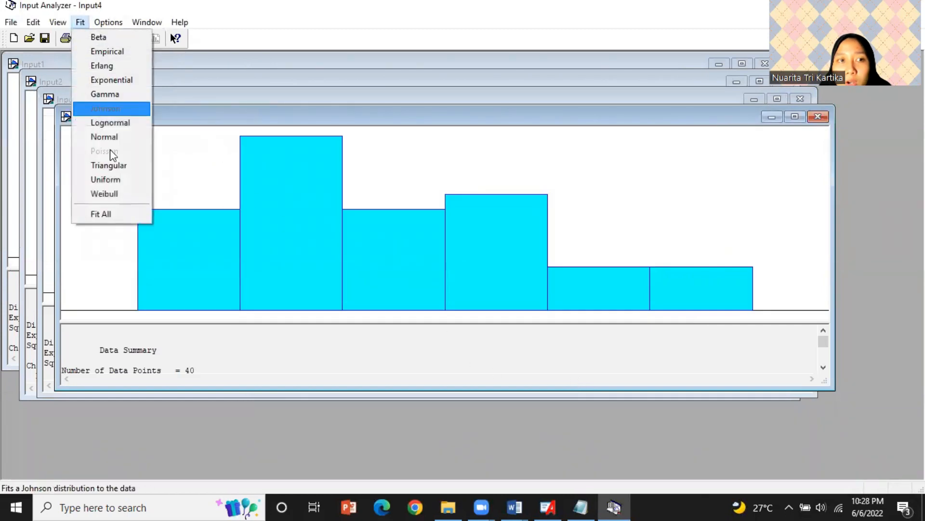
{"action": "left_click", "coordinate": [113, 213]}
{"action": "left_click_drag", "start_coordinate": [213, 386], "coordinate": [215, 409]}
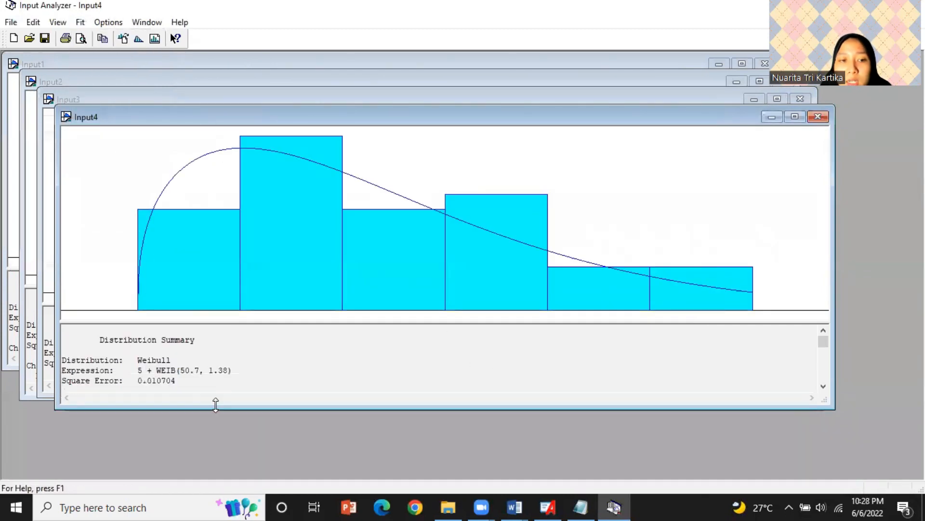
{"action": "left_click_drag", "start_coordinate": [233, 373], "coordinate": [139, 367]}
{"action": "key", "text": "ctrl+c"}
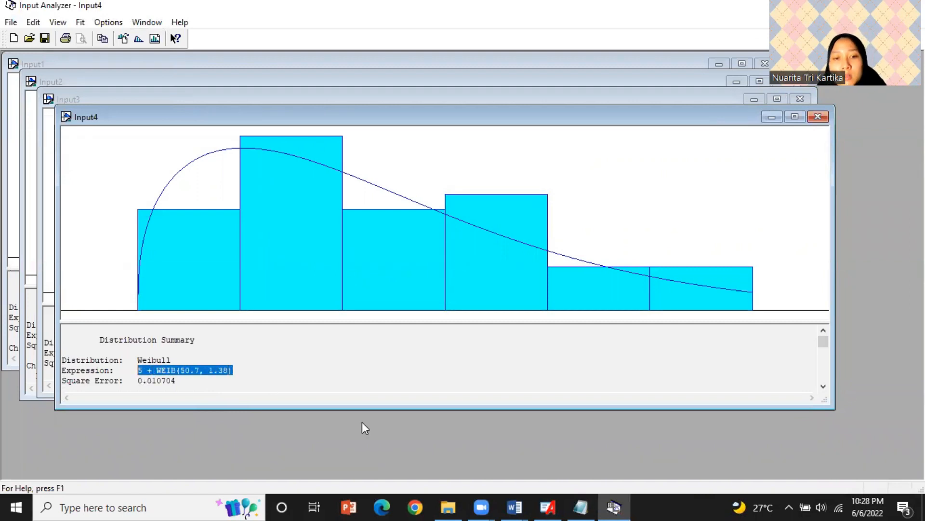
Switch to Arena, rename Process 4 as Keluar teater and set its delay to the expression 5 + WEIB(50.7, 1.38) in Minutes.
{"action": "left_click", "coordinate": [548, 507]}
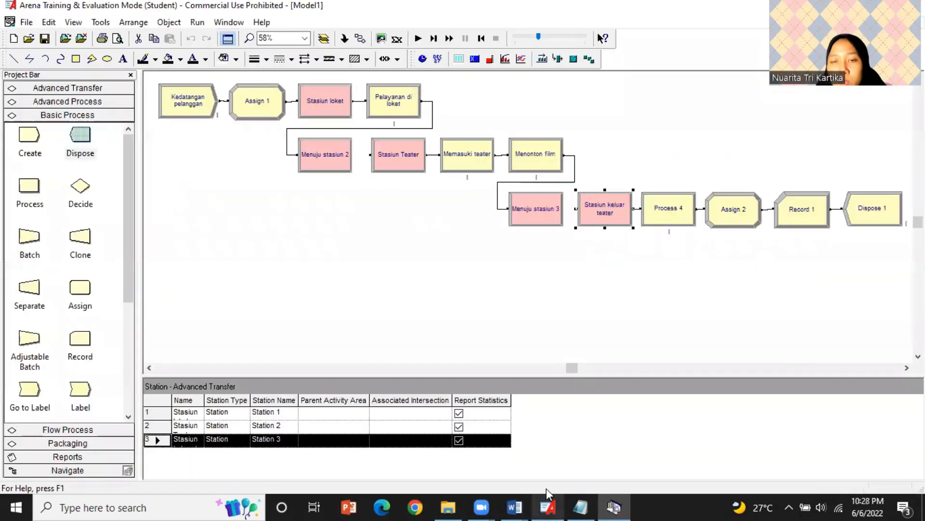
{"action": "double_click", "coordinate": [677, 218]}
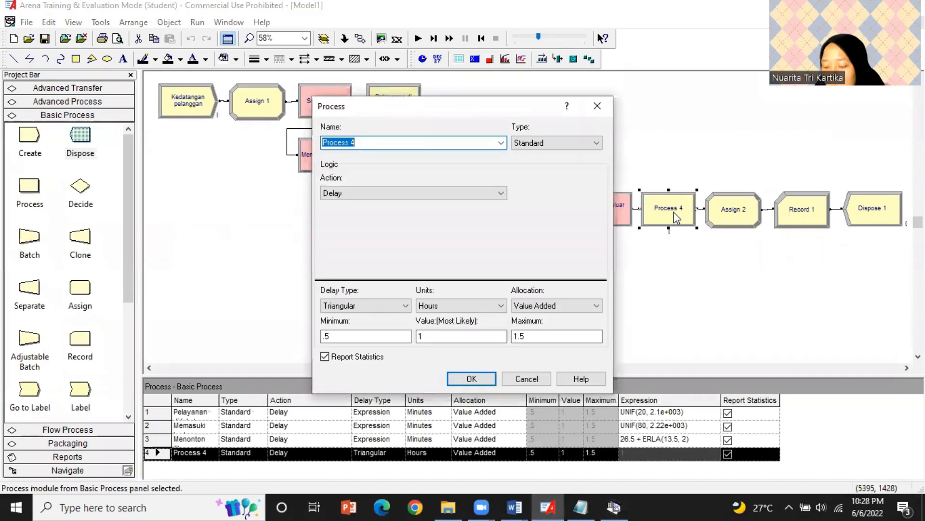
{"action": "type", "text": "Keluar teater"}
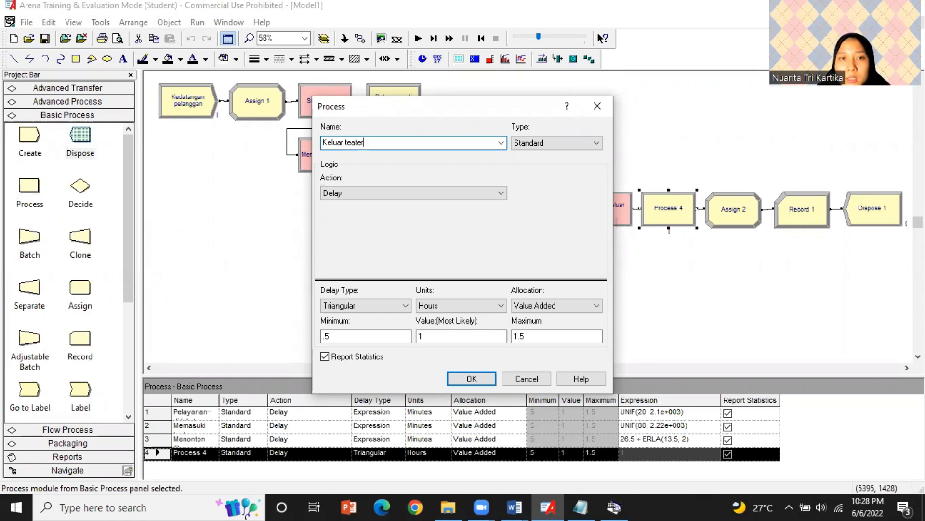
{"action": "left_click", "coordinate": [398, 306]}
{"action": "left_click", "coordinate": [396, 354]}
{"action": "left_click", "coordinate": [461, 305]}
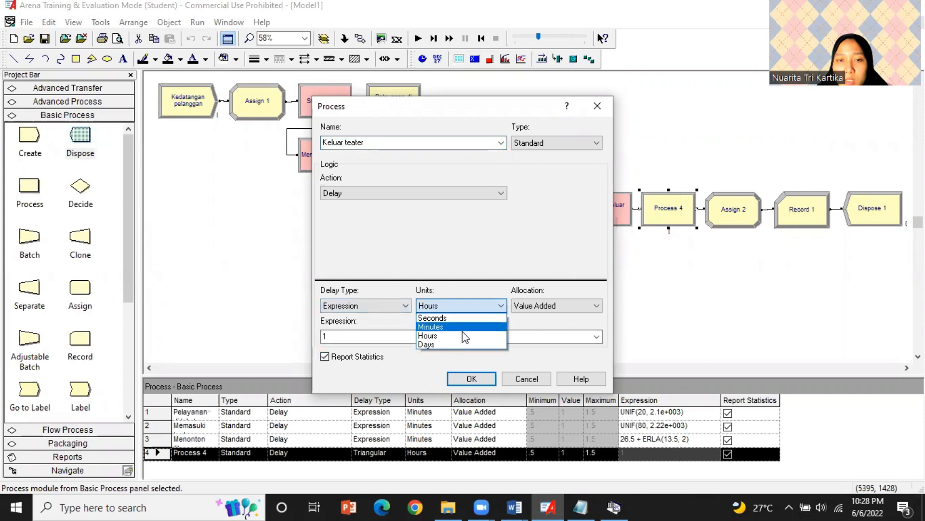
{"action": "left_click", "coordinate": [462, 327]}
{"action": "left_click", "coordinate": [399, 337]}
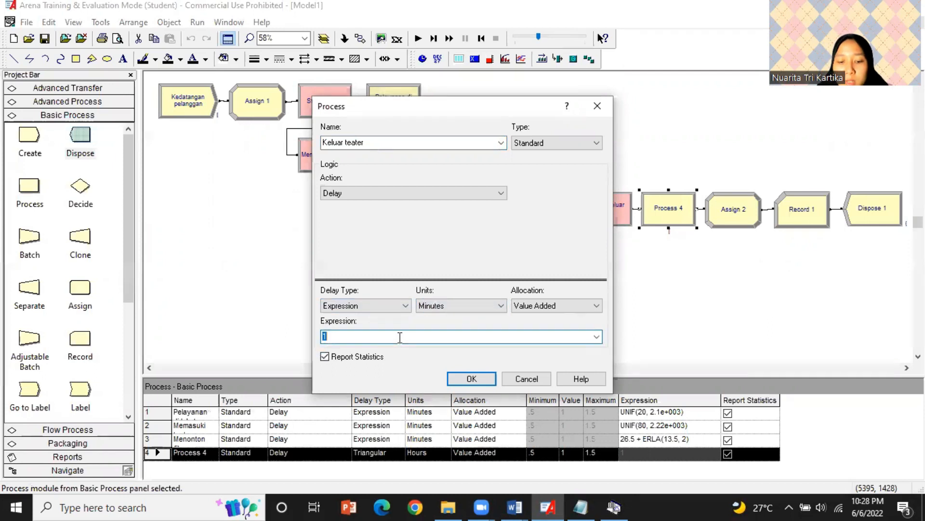
{"action": "key", "text": "ctrl+v"}
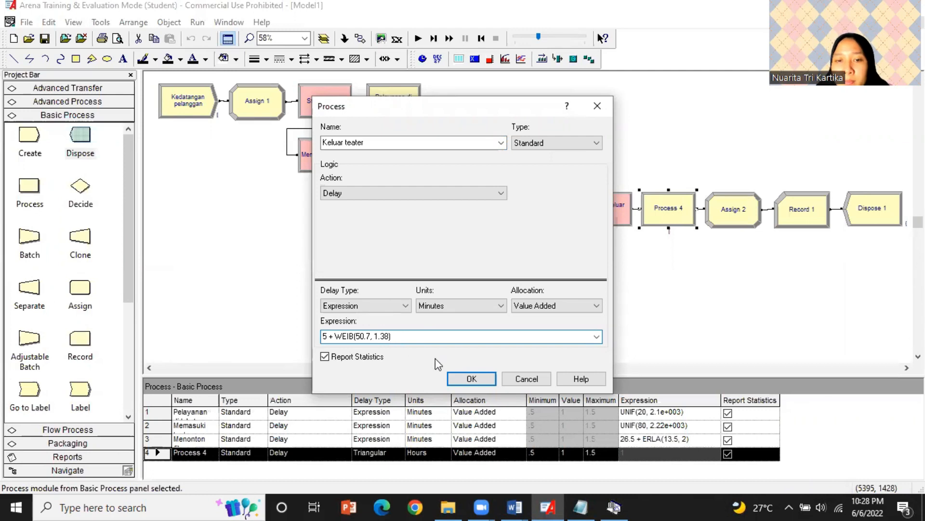
{"action": "left_click", "coordinate": [471, 379]}
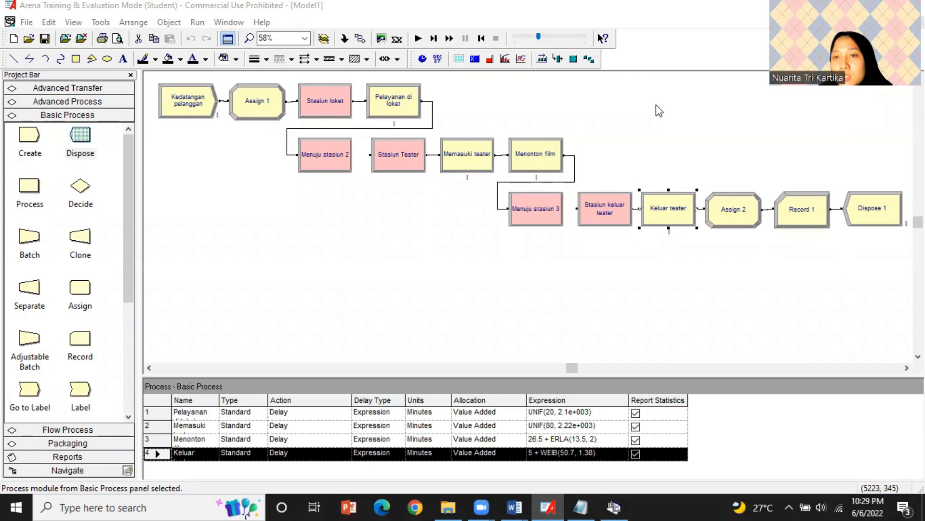
Add an Entity Picture assignment to the Assign 2 module using Picture.Van.
{"action": "double_click", "coordinate": [738, 216]}
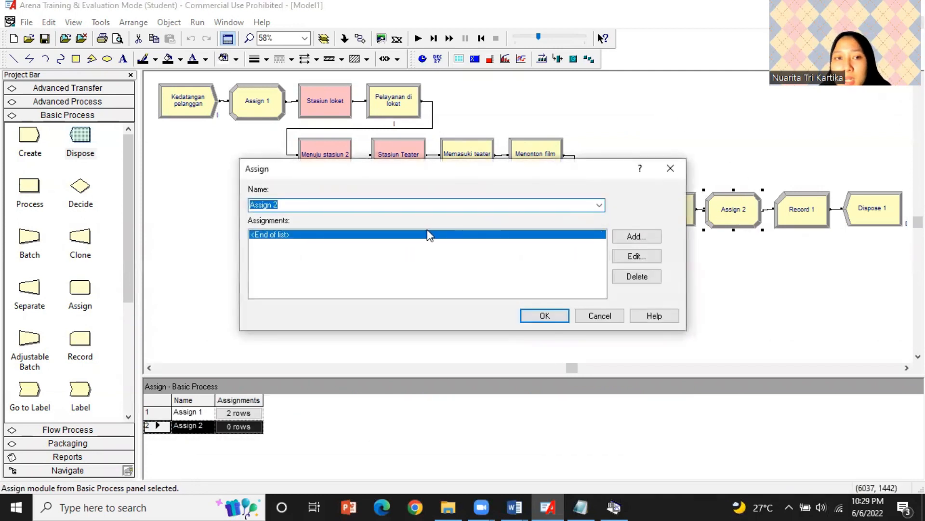
{"action": "left_click", "coordinate": [628, 236]}
{"action": "left_click", "coordinate": [391, 235]}
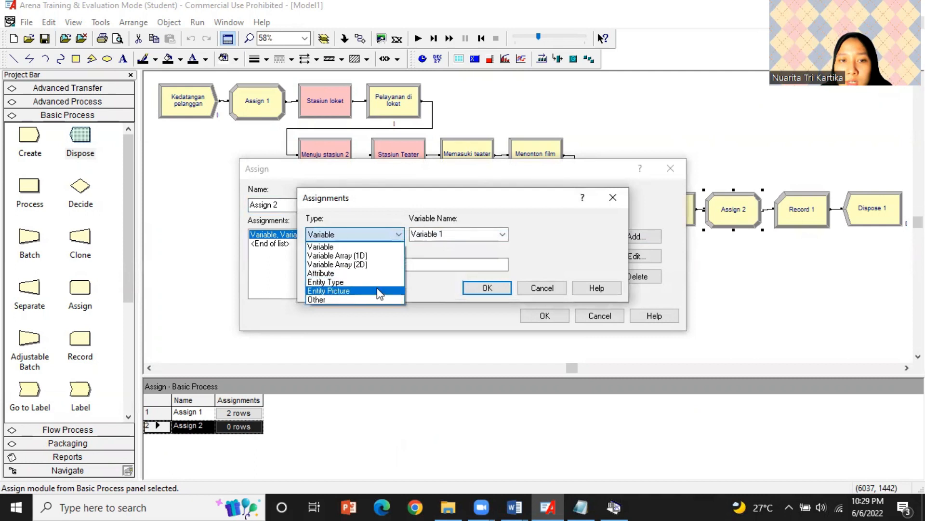
{"action": "left_click", "coordinate": [377, 291]}
{"action": "left_click", "coordinate": [503, 236]}
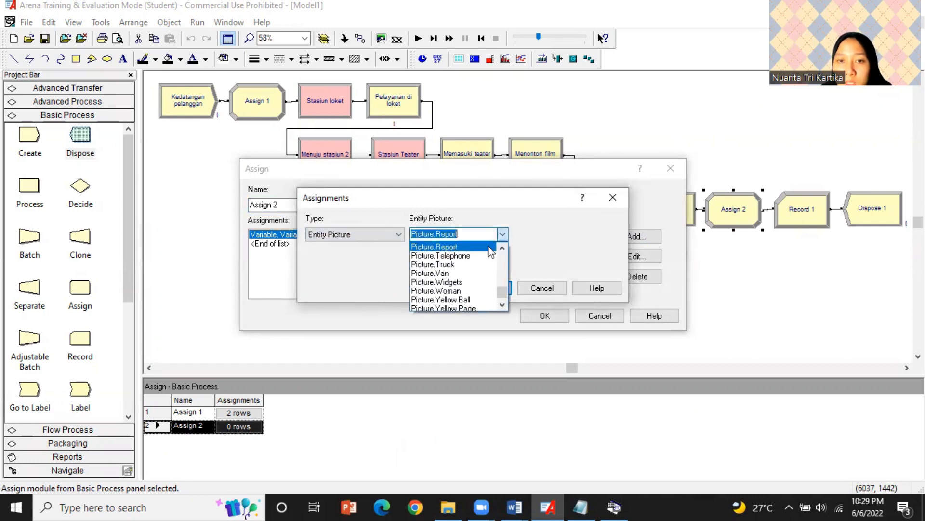
{"action": "left_click", "coordinate": [477, 274]}
{"action": "left_click", "coordinate": [498, 287]}
{"action": "left_click", "coordinate": [545, 316]}
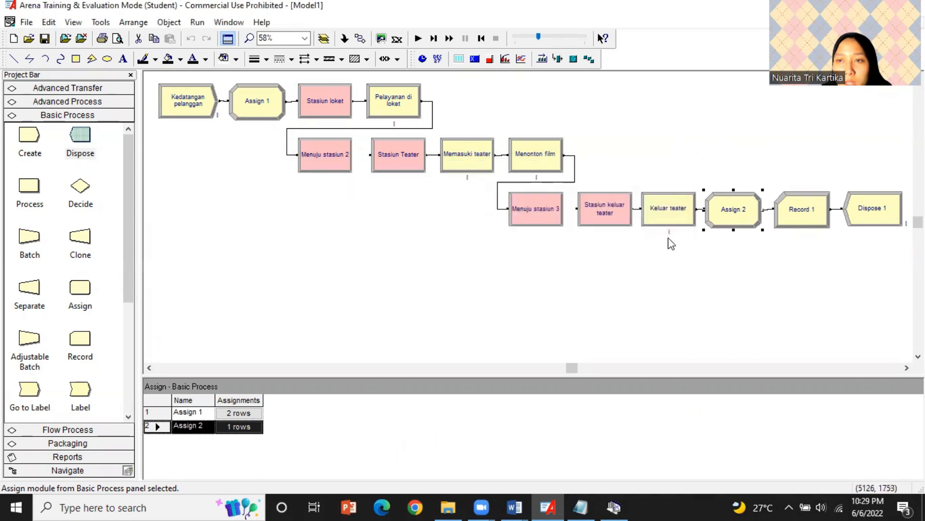
Add a Count statistic definition to the Record 1 module with the counter name Waktu Total.
{"action": "double_click", "coordinate": [781, 218]}
{"action": "left_click", "coordinate": [559, 231]}
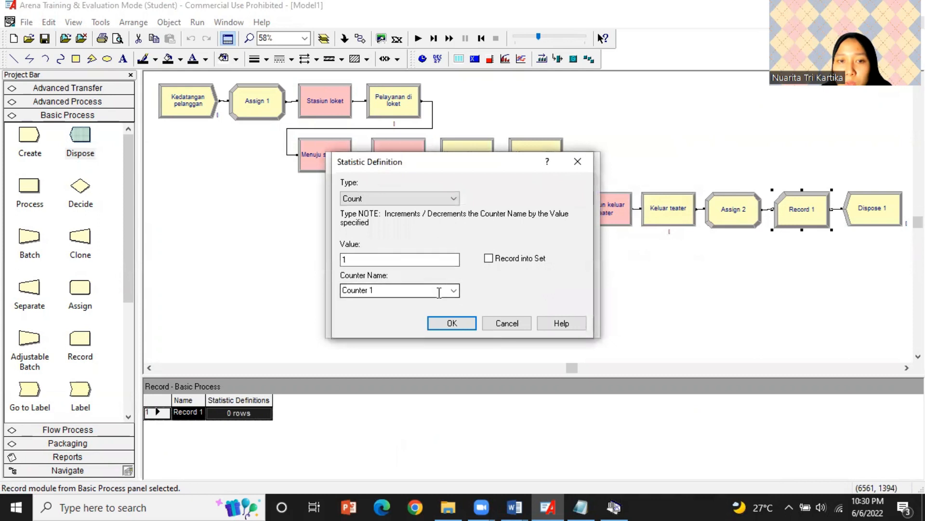
{"action": "left_click", "coordinate": [405, 291]}
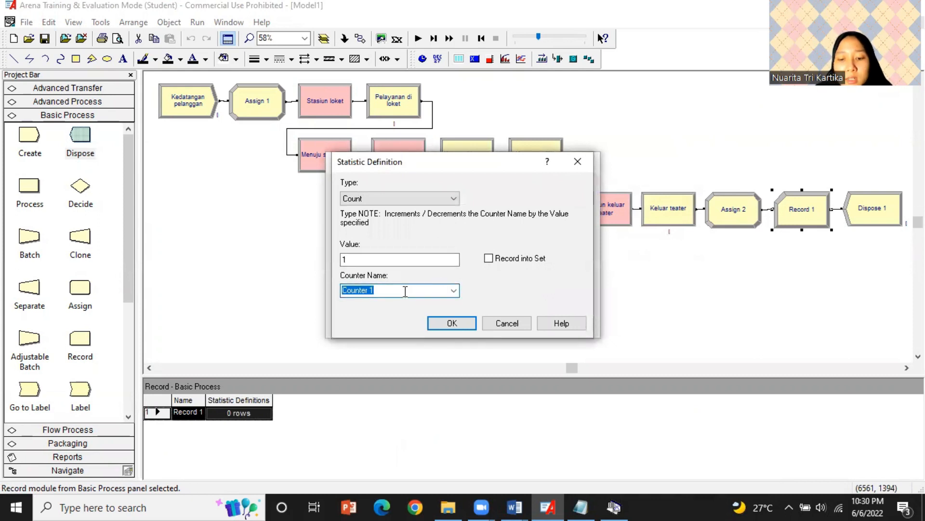
{"action": "type", "text": "Waktu "}
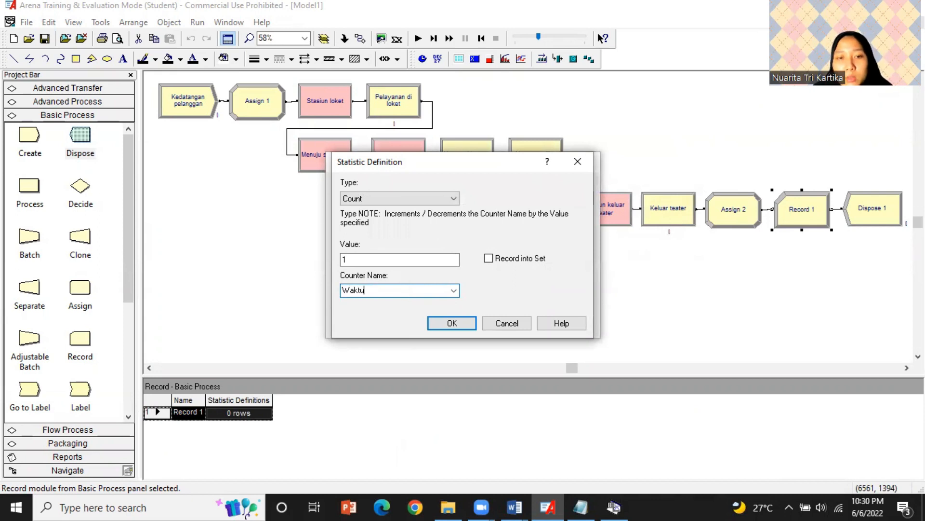
{"action": "type", "text": "Total"}
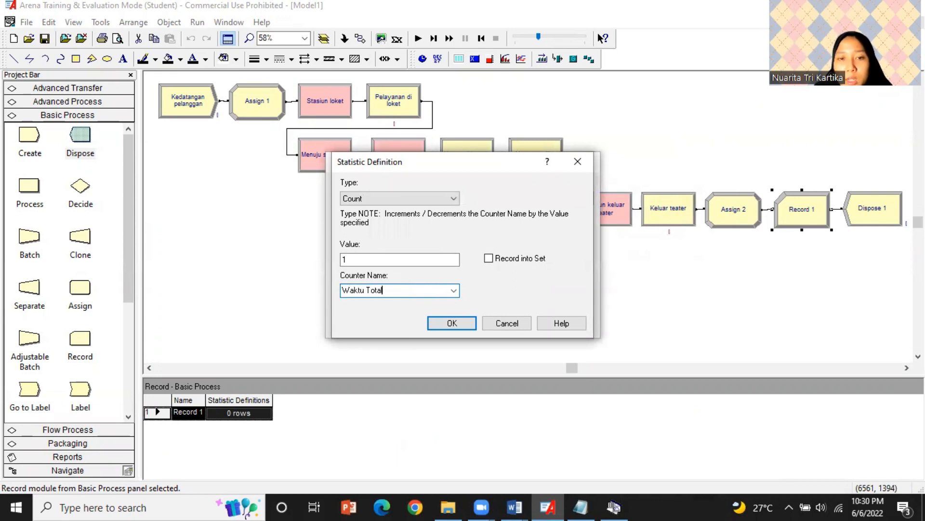
{"action": "left_click", "coordinate": [452, 323]}
{"action": "left_click", "coordinate": [465, 322]}
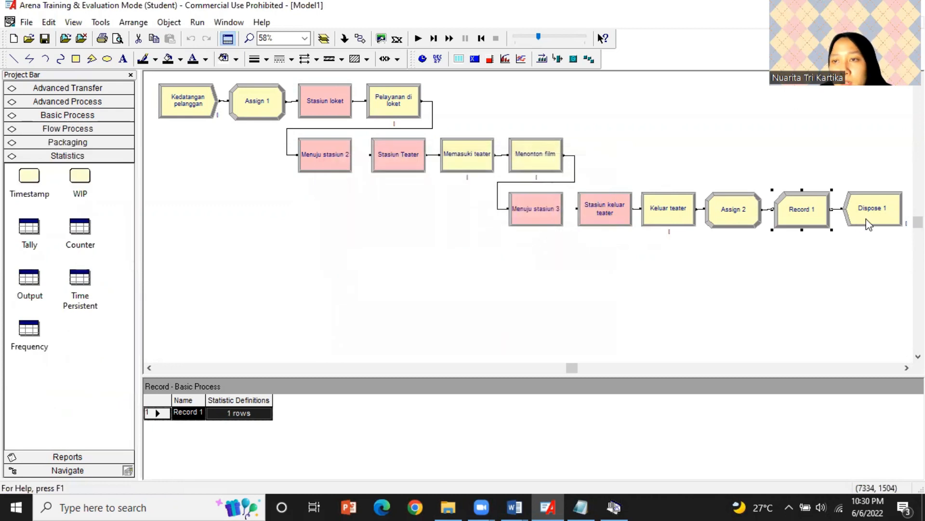
Rename the Dispose 1 module as Pelayanan Bioskop.
{"action": "double_click", "coordinate": [869, 224]}
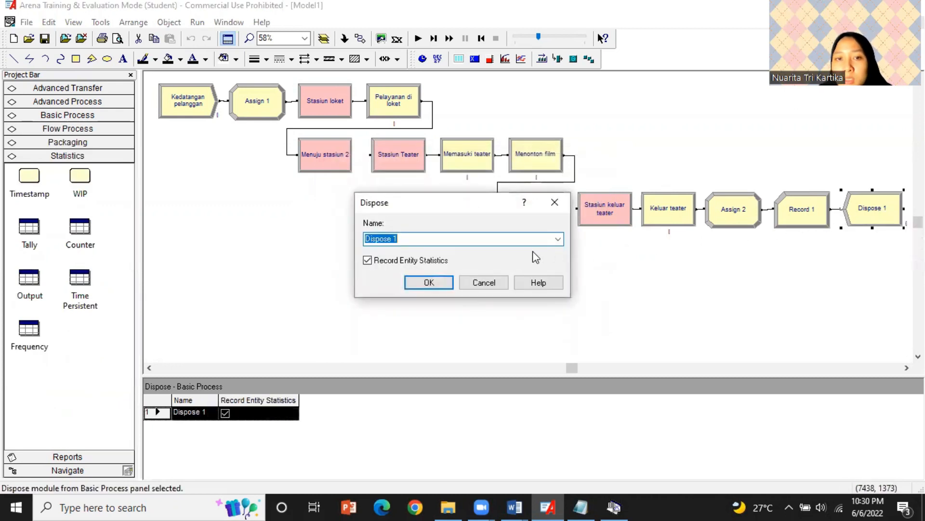
{"action": "type", "text": "P"}
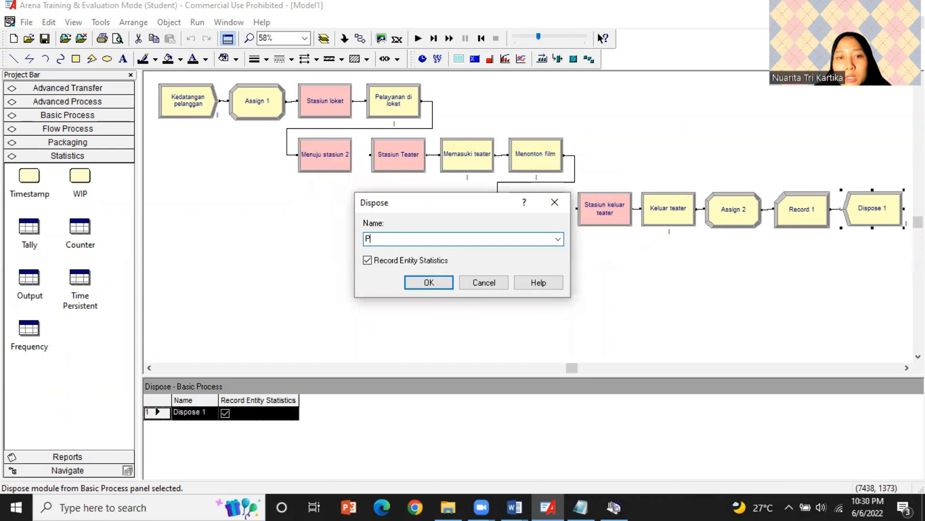
{"action": "type", "text": "elayanan "}
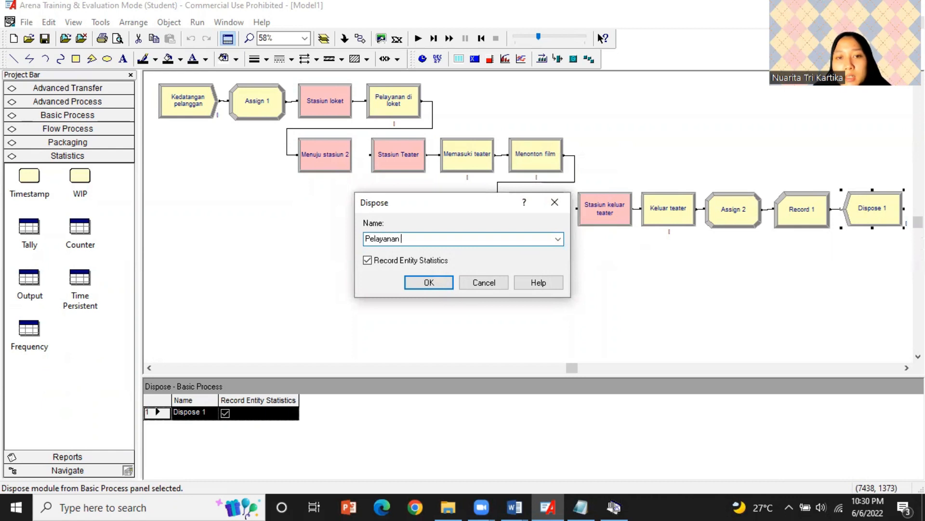
{"action": "type", "text": "Bioskop"}
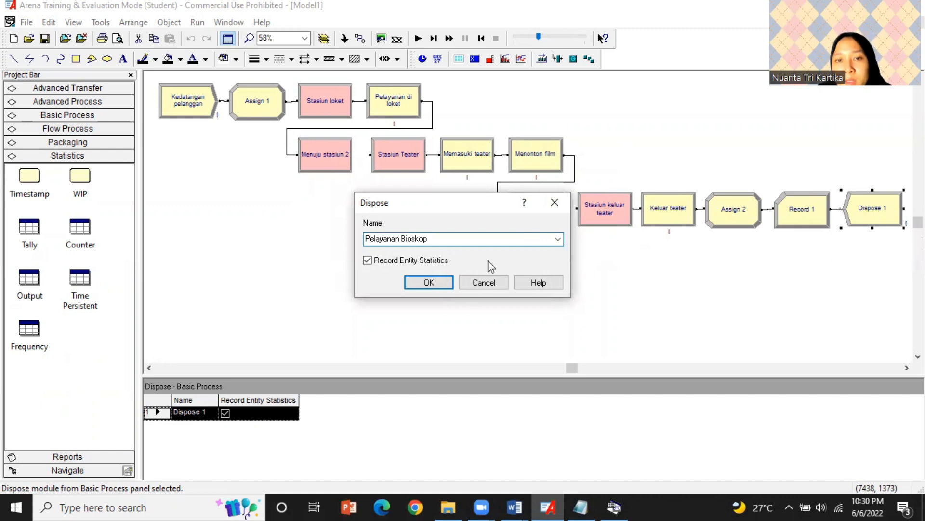
{"action": "left_click", "coordinate": [429, 282]}
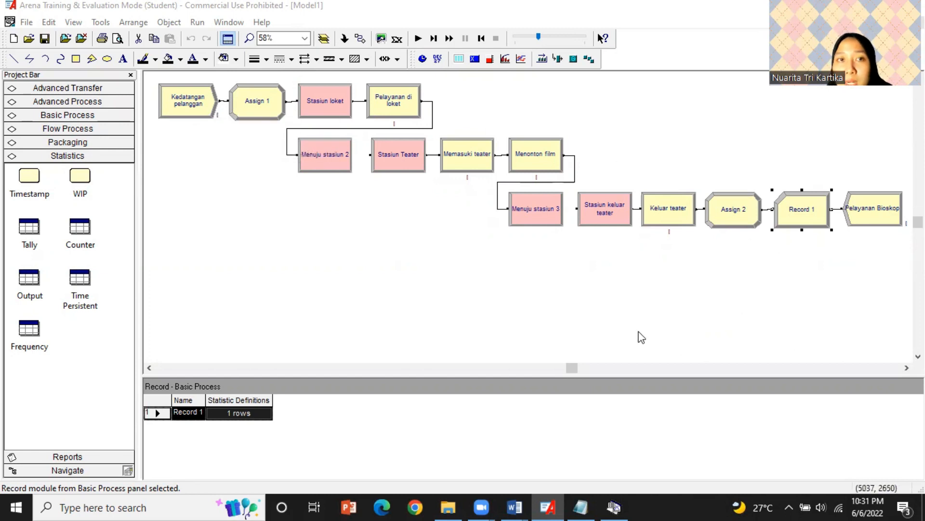
Open the run setup and set the number of replications to 40.
{"action": "left_click", "coordinate": [197, 27]}
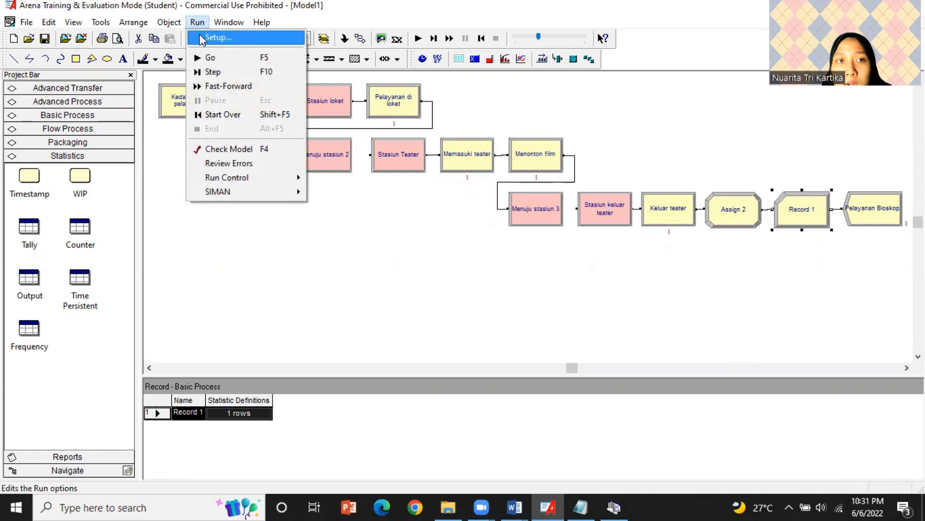
{"action": "left_click", "coordinate": [201, 39]}
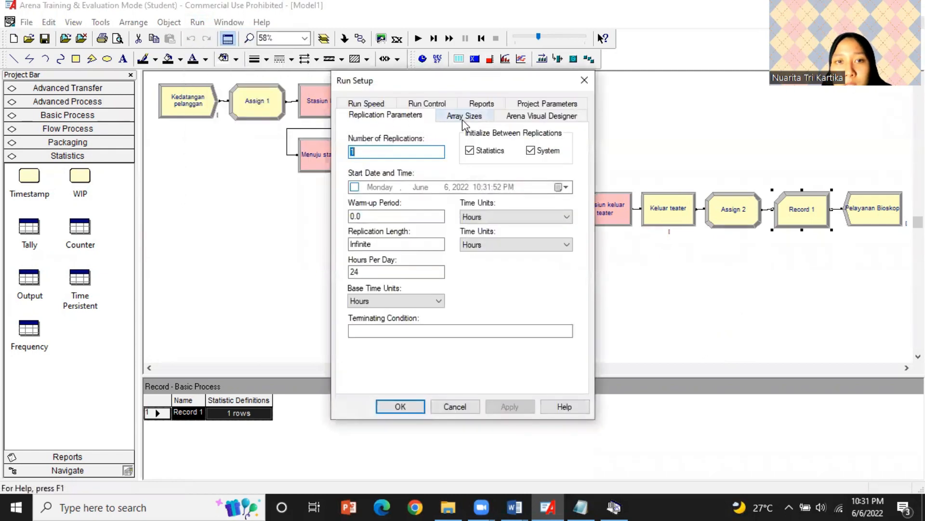
{"action": "left_click", "coordinate": [394, 154]}
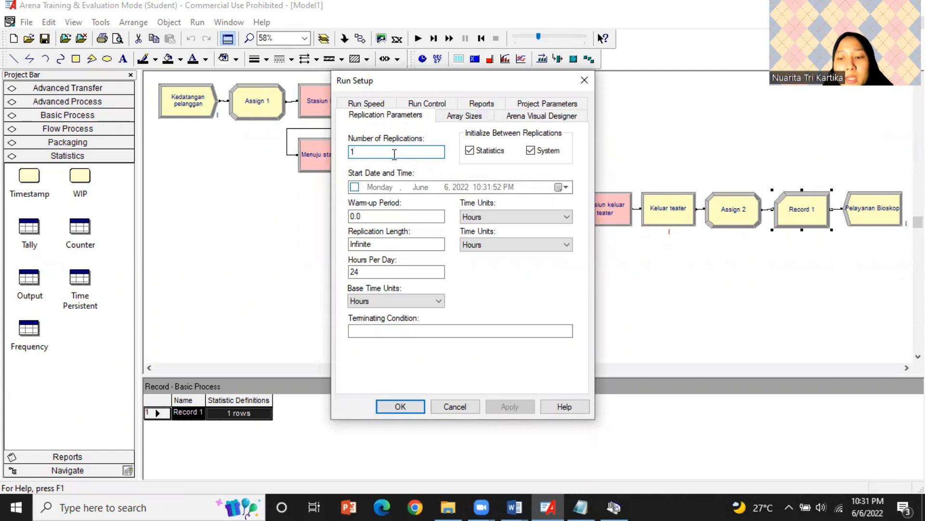
{"action": "key", "text": "BackSpace"}
{"action": "type", "text": "40"}
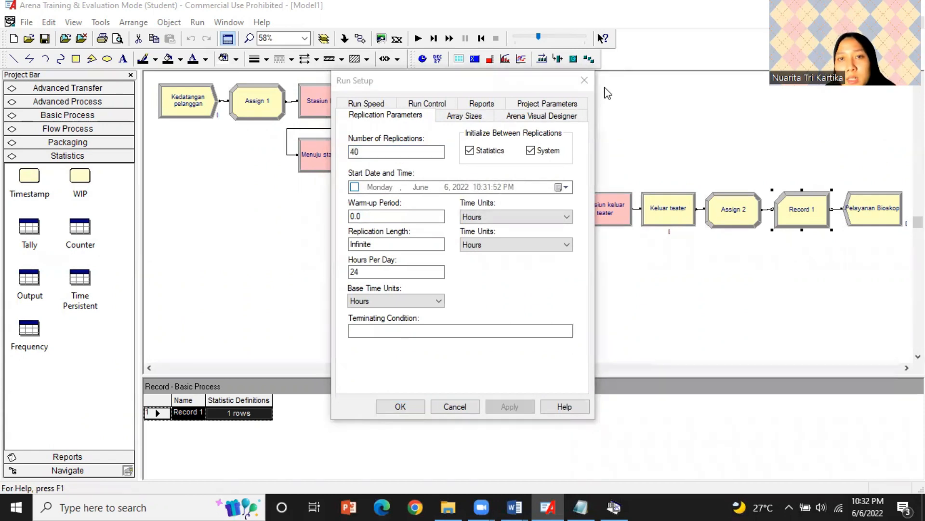
Enable statistics collection for Costing, Tanks, Processes, Stations, Transporters, Conveyors and Activity Areas in the project parameters.
{"action": "left_click", "coordinate": [549, 103]}
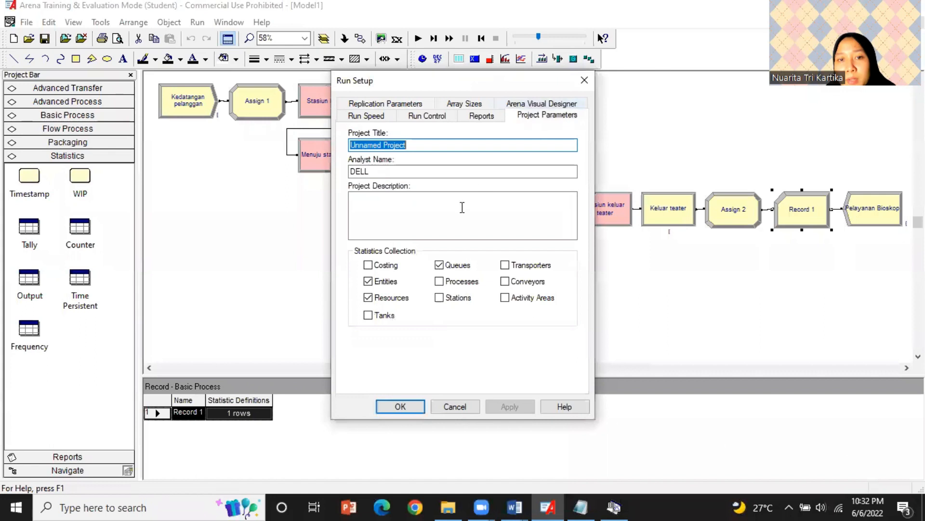
{"action": "left_click", "coordinate": [368, 264]}
{"action": "left_click", "coordinate": [369, 315]}
{"action": "left_click", "coordinate": [439, 281]}
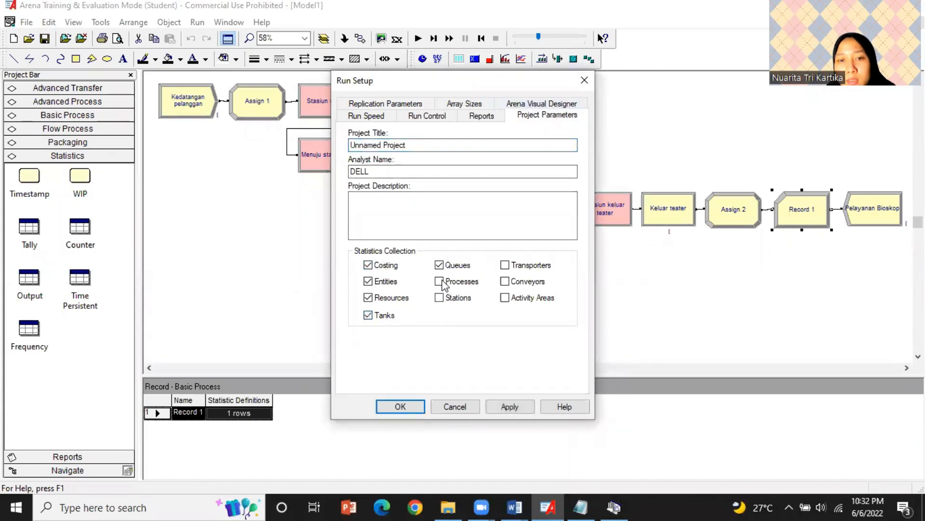
{"action": "left_click", "coordinate": [439, 297]}
{"action": "left_click", "coordinate": [504, 264]}
{"action": "left_click", "coordinate": [504, 281]}
{"action": "left_click", "coordinate": [504, 297]}
Set the default report to SIMAN Summary Report(.out file) and apply the run setup.
{"action": "left_click", "coordinate": [482, 116]}
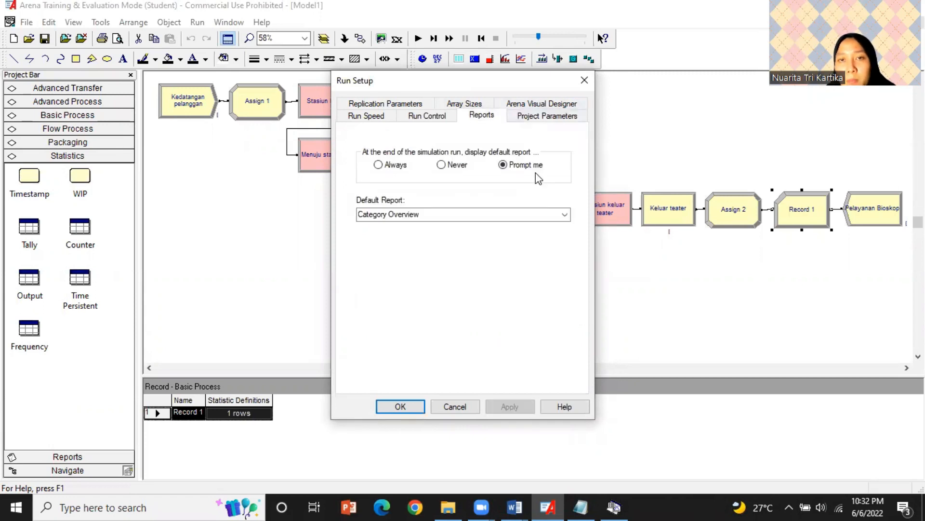
{"action": "left_click", "coordinate": [564, 214]}
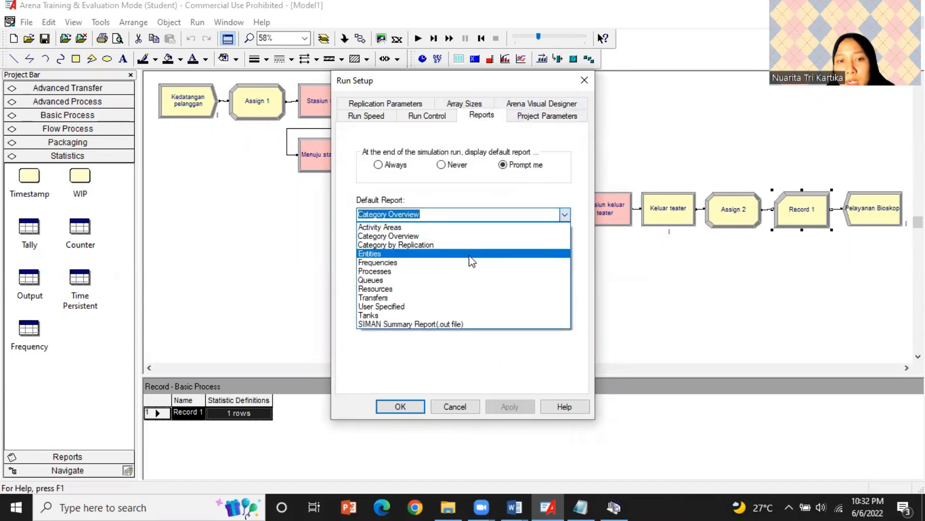
{"action": "left_click", "coordinate": [458, 325]}
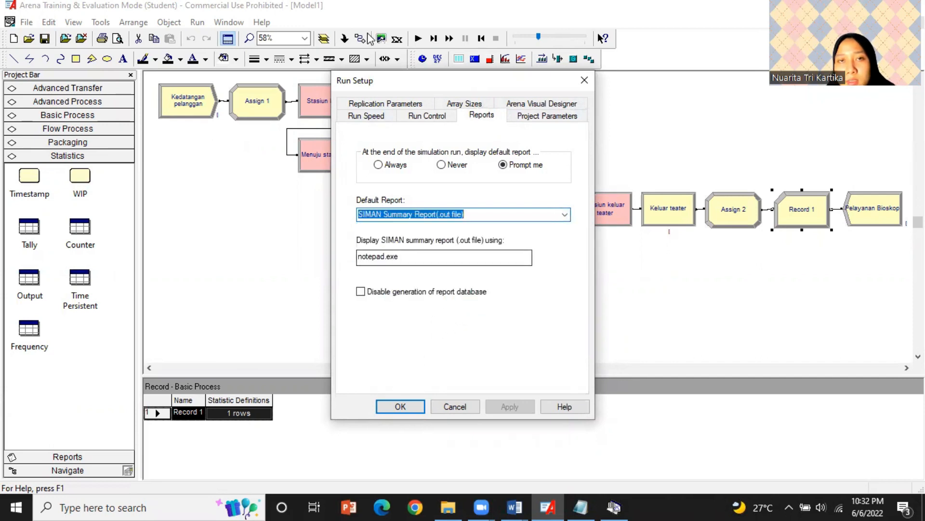
{"action": "left_click", "coordinate": [411, 409]}
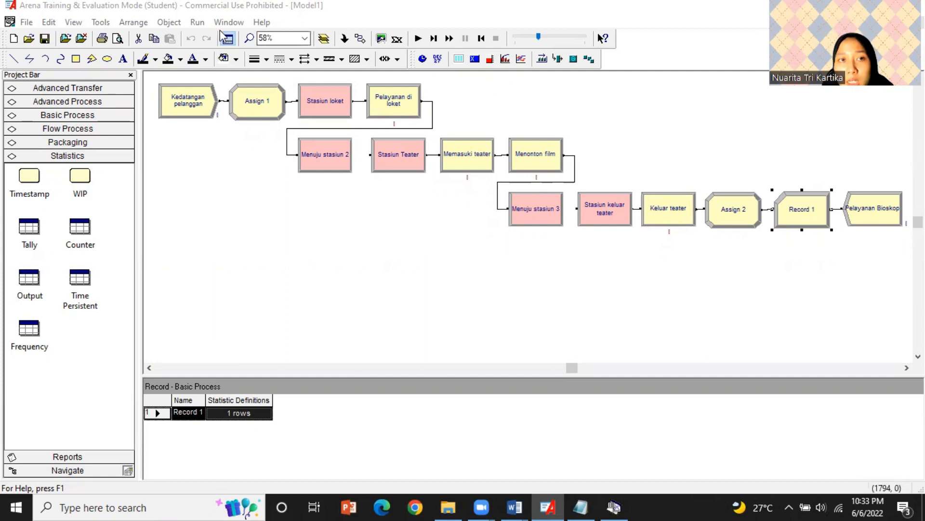
Run the simulation to completion, open its results report and maximize the report window.
{"action": "left_click", "coordinate": [197, 23]}
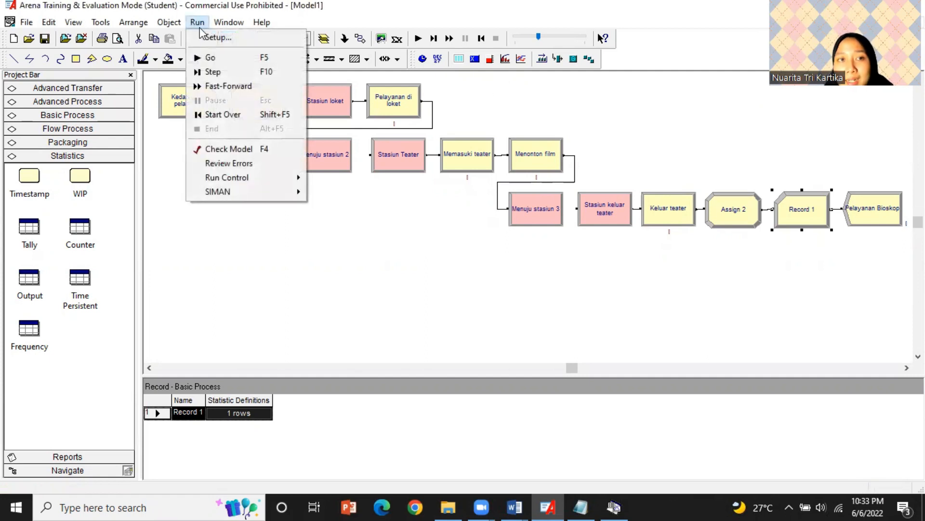
{"action": "left_click", "coordinate": [210, 59]}
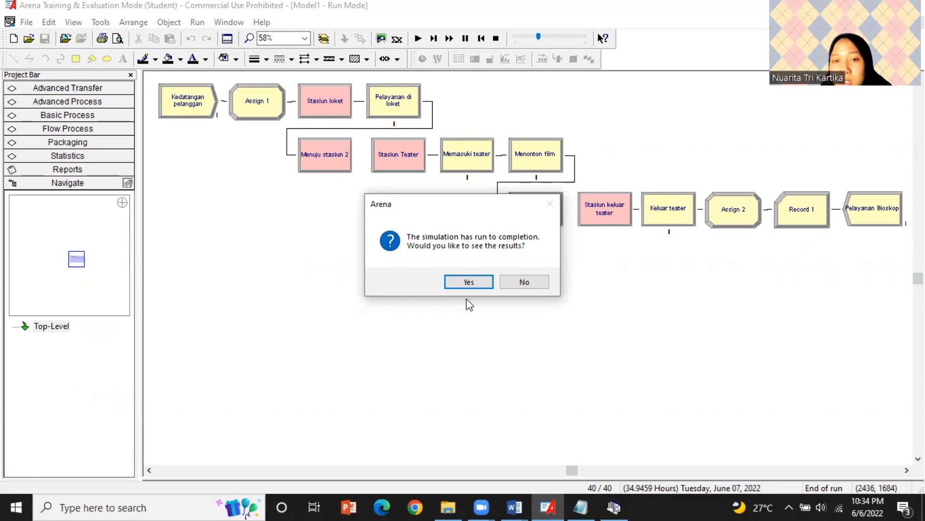
{"action": "left_click", "coordinate": [468, 282]}
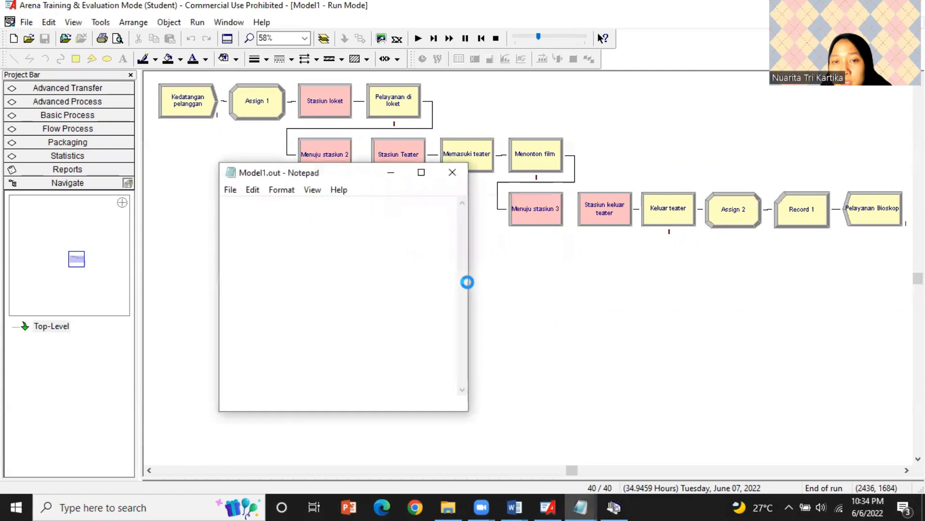
{"action": "left_click", "coordinate": [421, 172]}
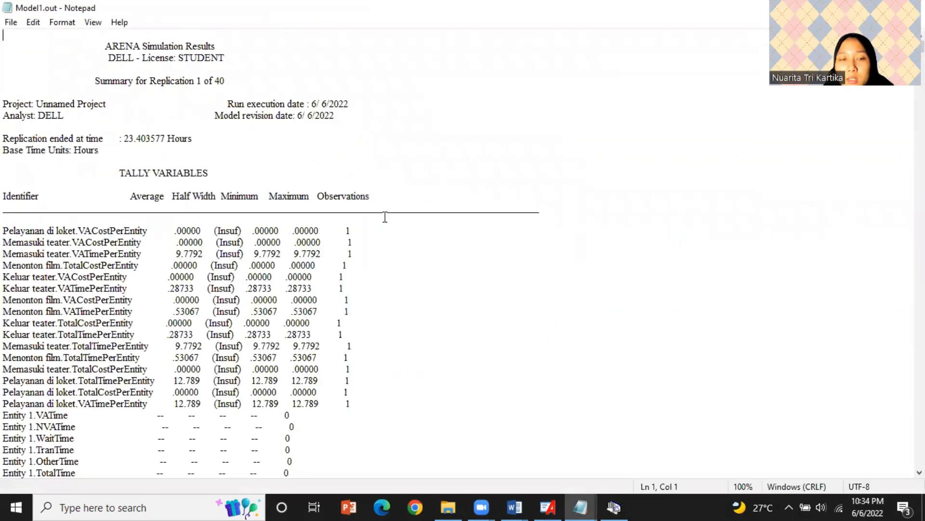
Examine the replication end time in the summary for replication 1 of 40.
{"action": "scroll", "coordinate": [385, 217], "scroll_direction": "down", "scroll_amount": 1}
{"action": "scroll", "coordinate": [385, 217], "scroll_direction": "up", "scroll_amount": 1}
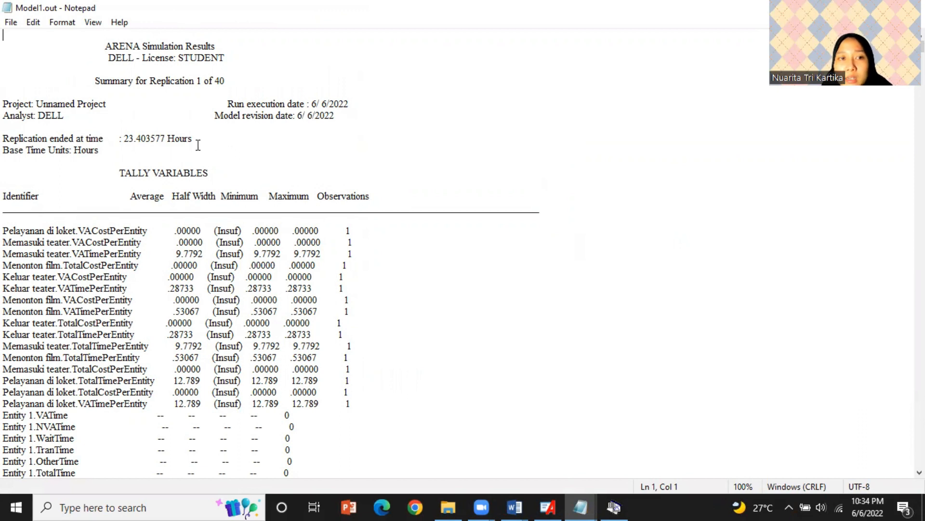
{"action": "left_click_drag", "start_coordinate": [195, 141], "coordinate": [124, 140]}
{"action": "left_click", "coordinate": [248, 138]}
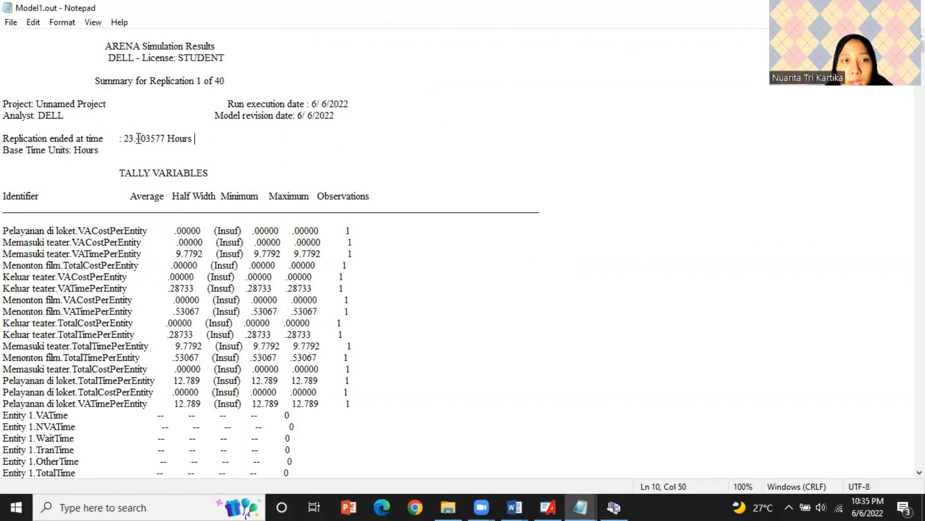
{"action": "left_click_drag", "start_coordinate": [124, 138], "coordinate": [193, 138]}
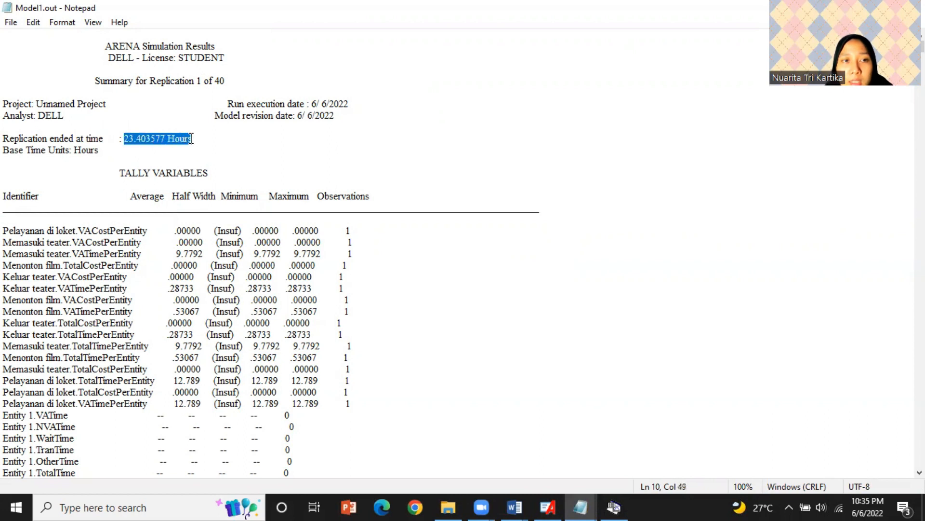
{"action": "left_click", "coordinate": [204, 83]}
Read on through the summaries of replications 2 and 3, checking the time at which replication 3 ended.
{"action": "scroll", "coordinate": [246, 212], "scroll_direction": "down", "scroll_amount": 15}
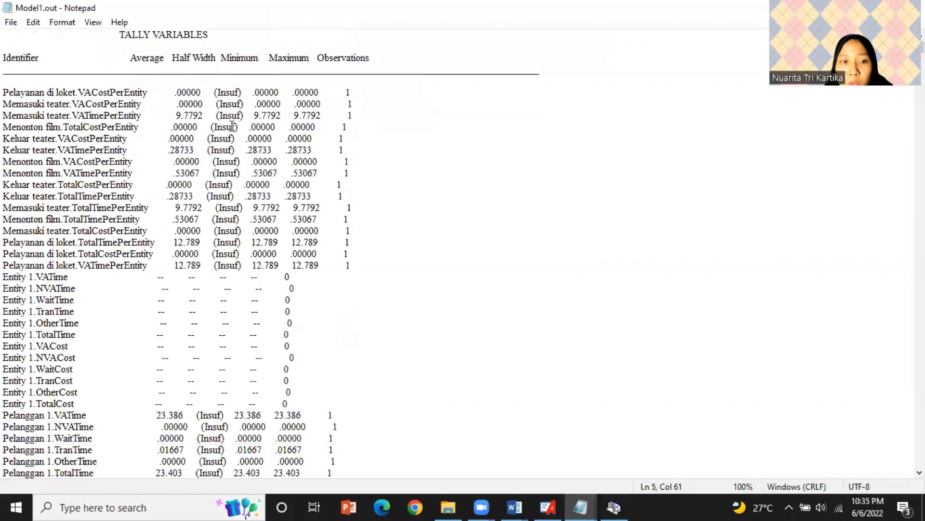
{"action": "scroll", "coordinate": [247, 212], "scroll_direction": "down", "scroll_amount": 20}
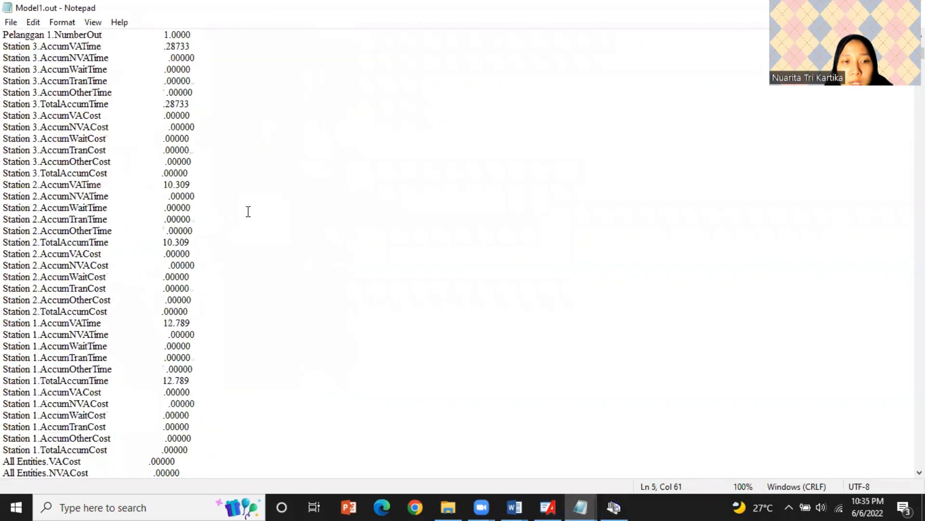
{"action": "left_click", "coordinate": [197, 184]}
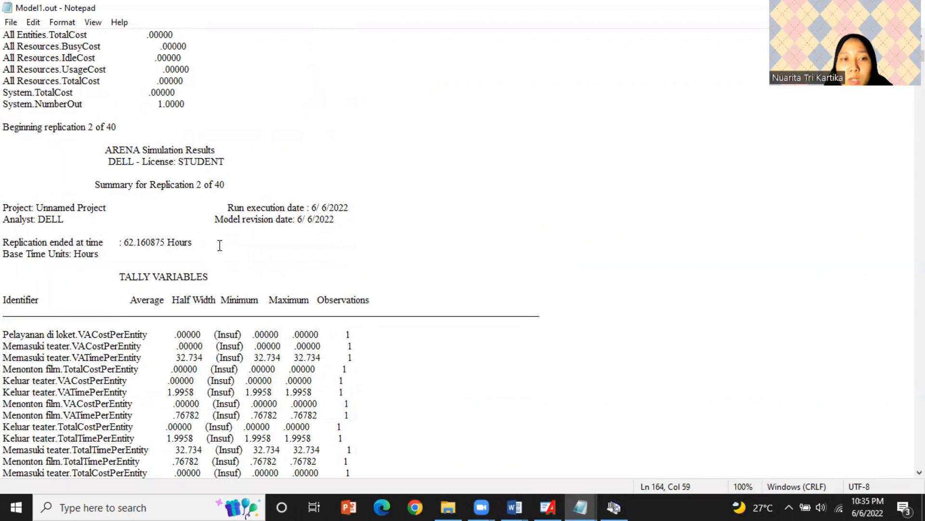
{"action": "scroll", "coordinate": [220, 244], "scroll_direction": "down", "scroll_amount": 11}
{"action": "scroll", "coordinate": [220, 244], "scroll_direction": "down", "scroll_amount": 20}
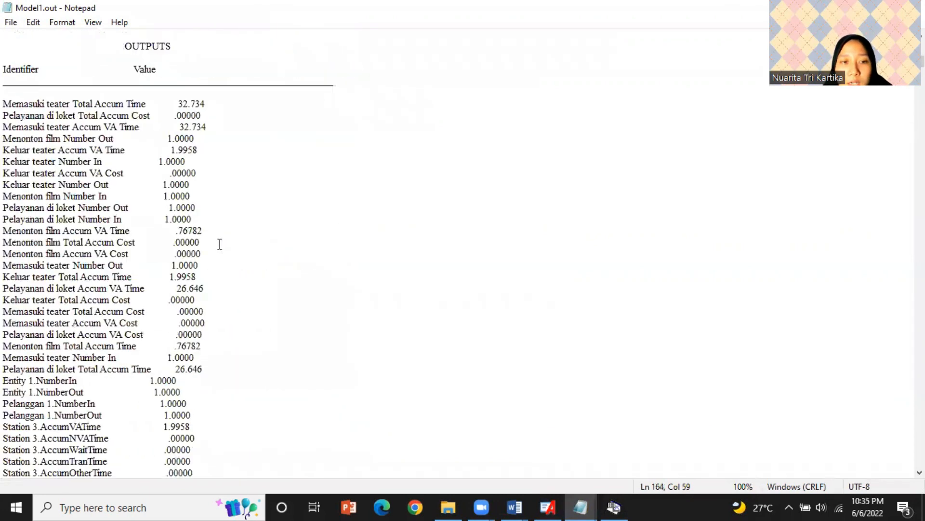
{"action": "scroll", "coordinate": [220, 244], "scroll_direction": "down", "scroll_amount": 5}
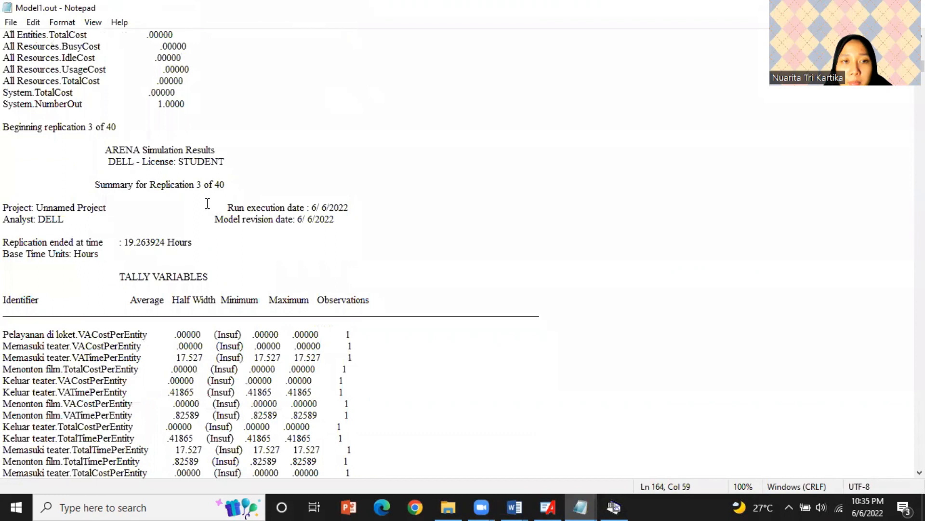
{"action": "left_click", "coordinate": [201, 186]}
{"action": "left_click", "coordinate": [190, 243]}
{"action": "left_click_drag", "start_coordinate": [191, 244], "coordinate": [126, 246]}
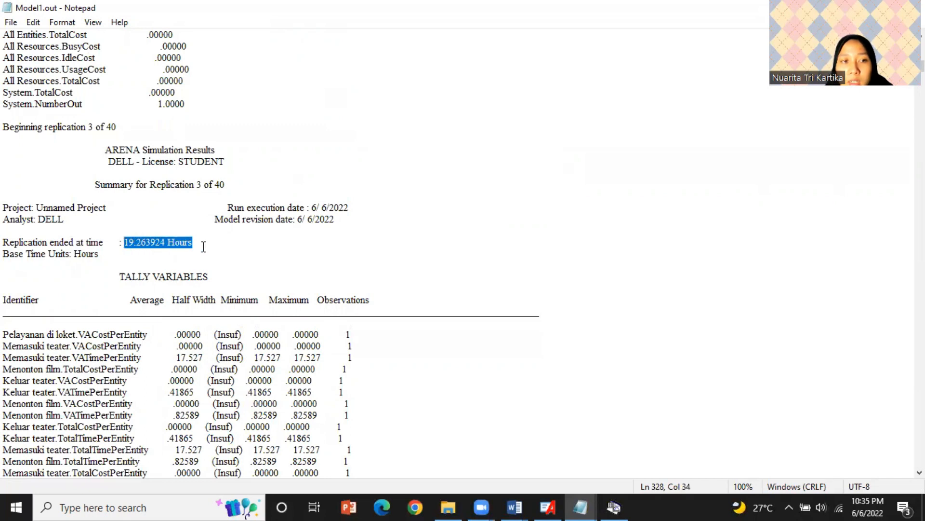
{"action": "left_click", "coordinate": [222, 247]}
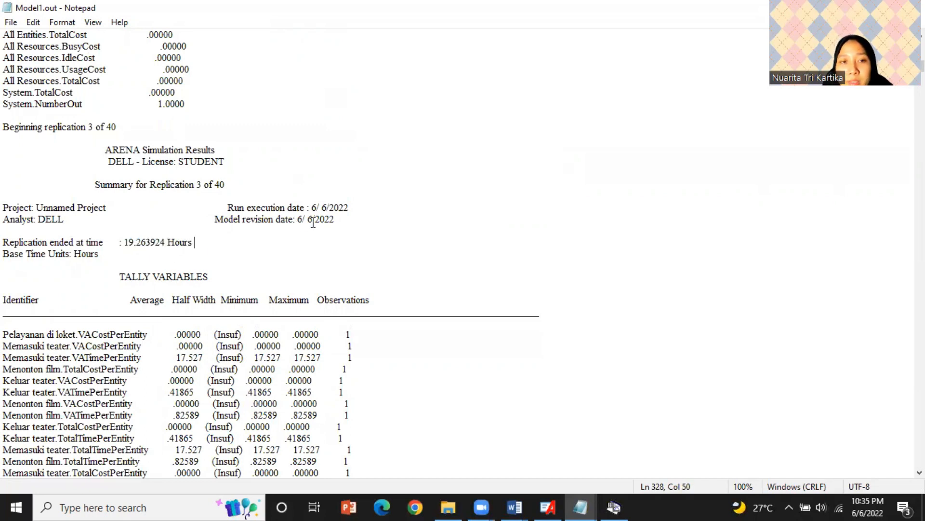
Skim the remaining replication summaries through to replication 40 of 40 and check its heading and end time.
{"action": "scroll", "coordinate": [882, 198], "scroll_direction": "down", "scroll_amount": 20}
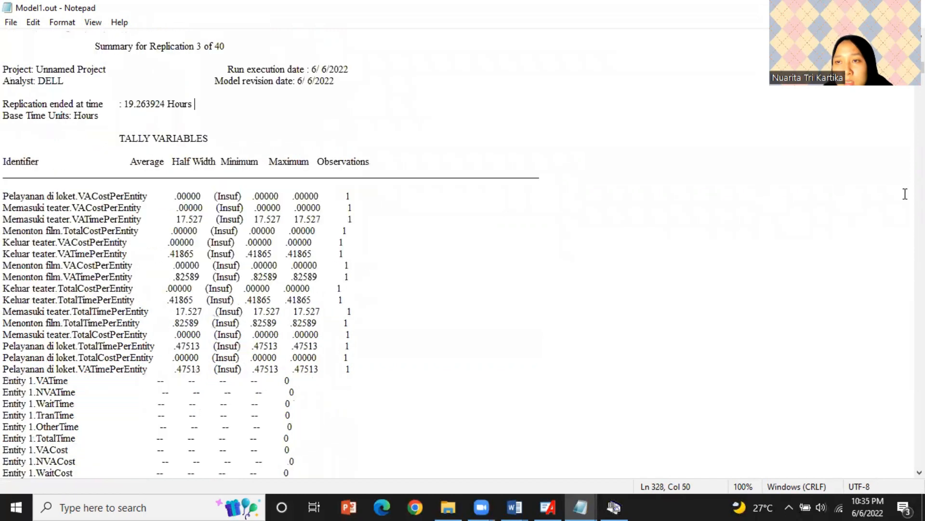
{"action": "scroll", "coordinate": [866, 214], "scroll_direction": "down", "scroll_amount": 20}
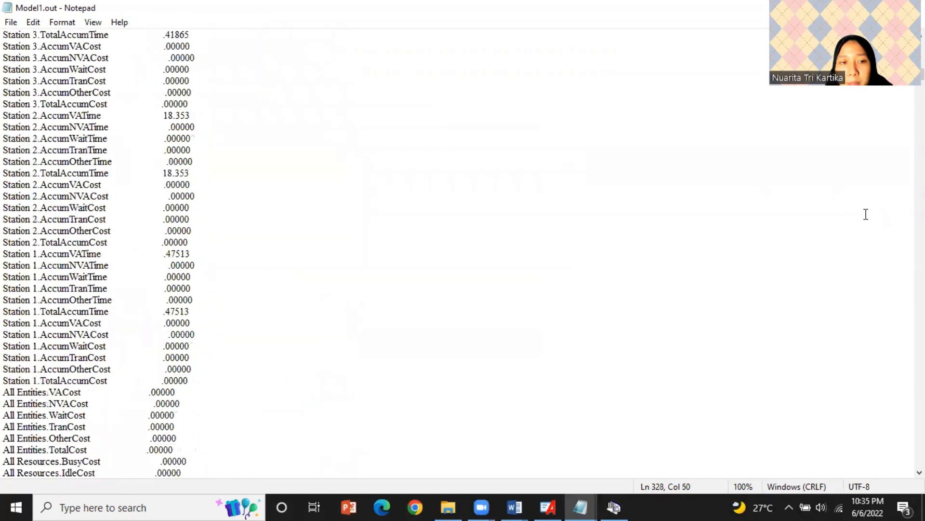
{"action": "scroll", "coordinate": [866, 214], "scroll_direction": "down", "scroll_amount": 20}
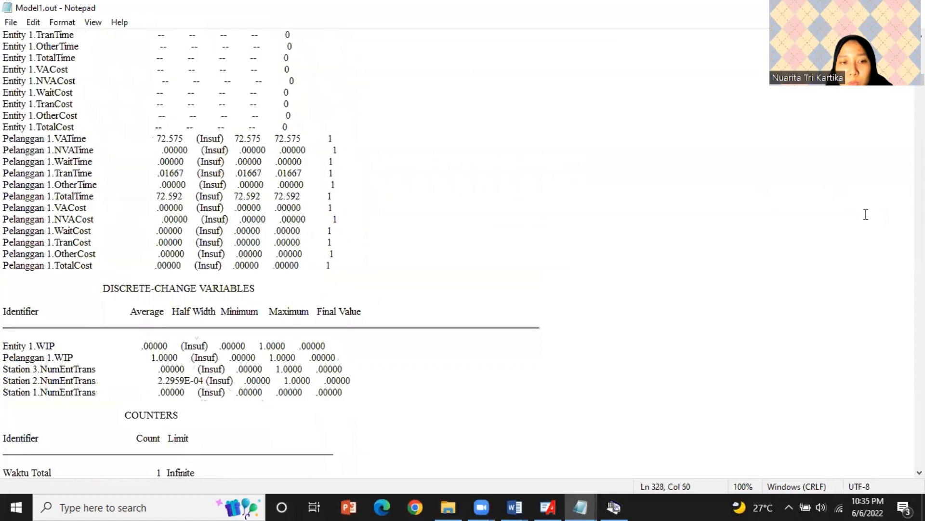
{"action": "scroll", "coordinate": [866, 214], "scroll_direction": "down", "scroll_amount": 20}
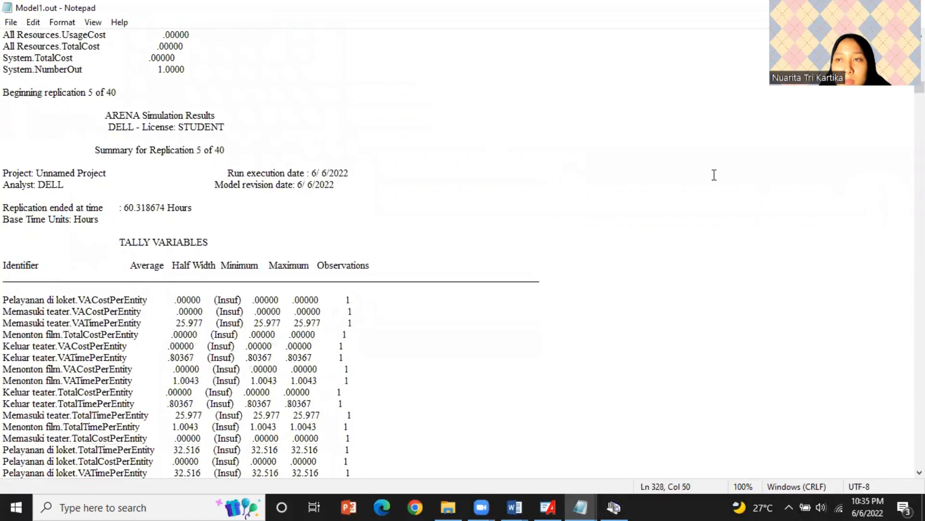
{"action": "left_click_drag", "start_coordinate": [919, 87], "coordinate": [919, 359]}
{"action": "scroll", "coordinate": [516, 270], "scroll_direction": "down", "scroll_amount": 12}
{"action": "scroll", "coordinate": [516, 271], "scroll_direction": "down", "scroll_amount": 20}
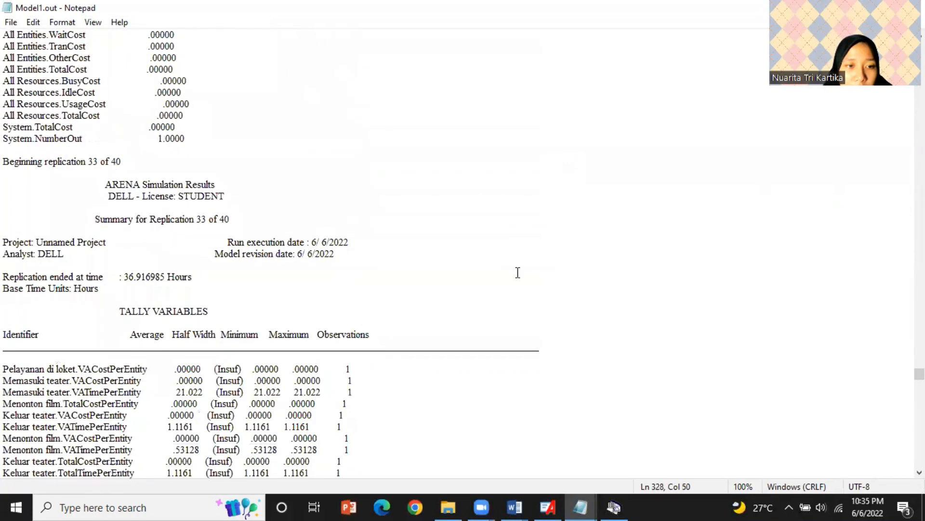
{"action": "left_click_drag", "start_coordinate": [919, 375], "coordinate": [919, 446]}
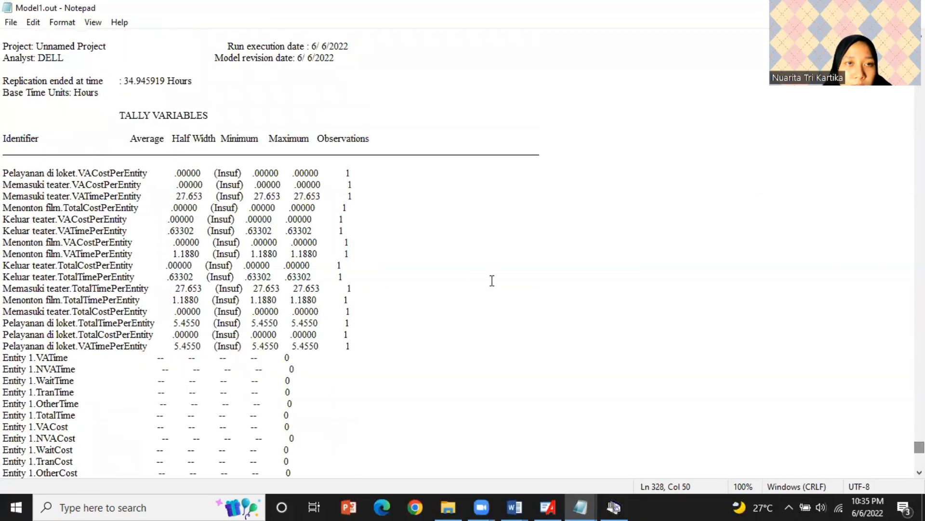
{"action": "scroll", "coordinate": [459, 260], "scroll_direction": "up", "scroll_amount": 2}
{"action": "scroll", "coordinate": [455, 253], "scroll_direction": "up", "scroll_amount": 1}
{"action": "scroll", "coordinate": [454, 253], "scroll_direction": "up", "scroll_amount": 1}
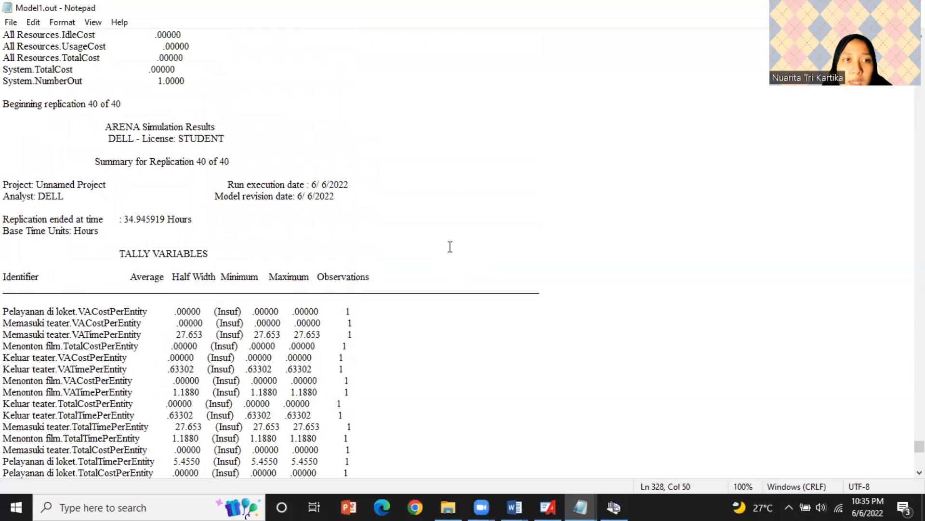
{"action": "left_click_drag", "start_coordinate": [90, 160], "coordinate": [275, 157]}
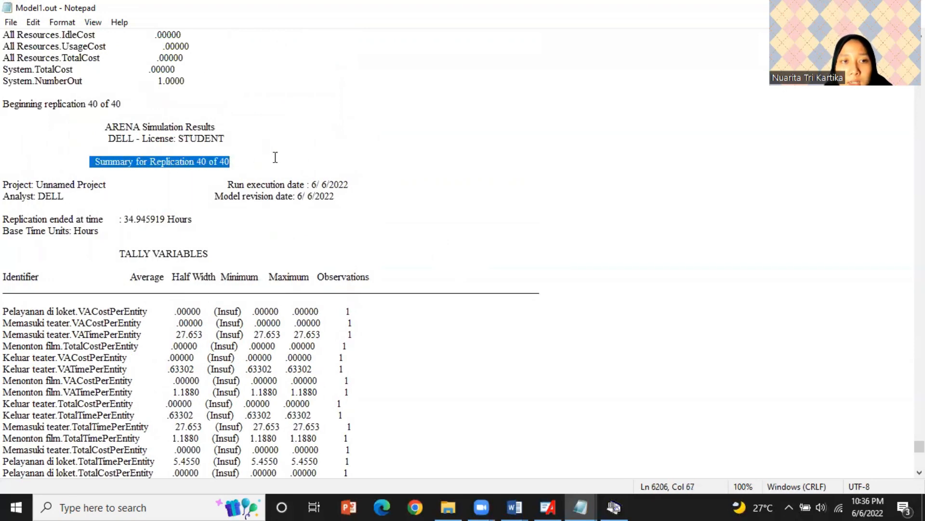
{"action": "left_click", "coordinate": [308, 156]}
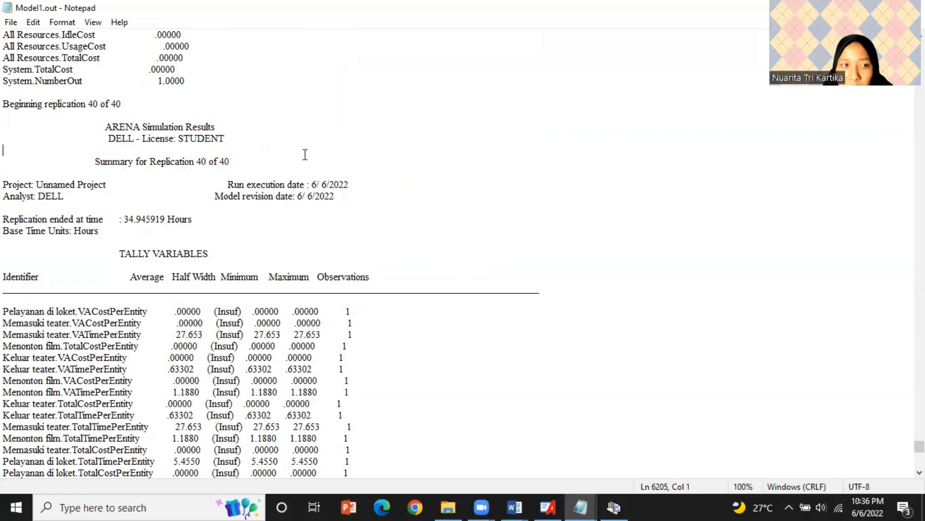
{"action": "left_click_drag", "start_coordinate": [204, 219], "coordinate": [100, 221]}
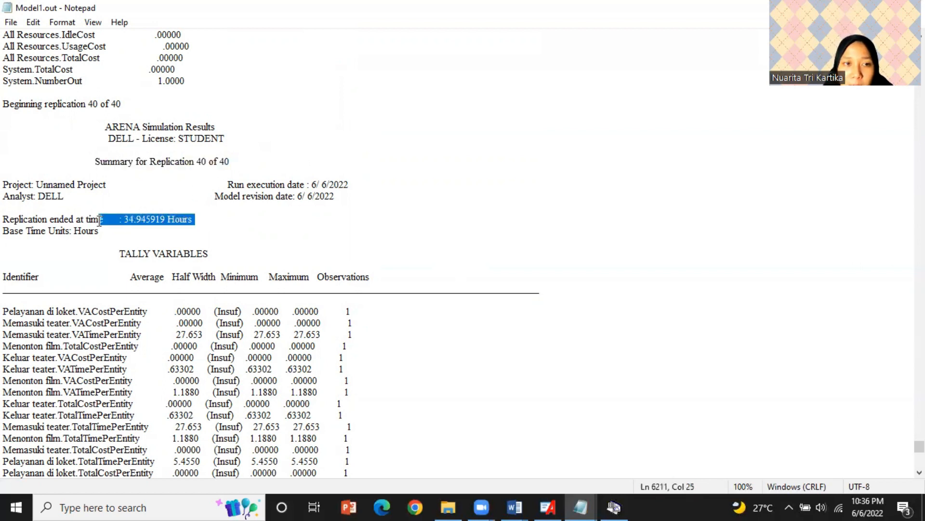
{"action": "left_click", "coordinate": [168, 221]}
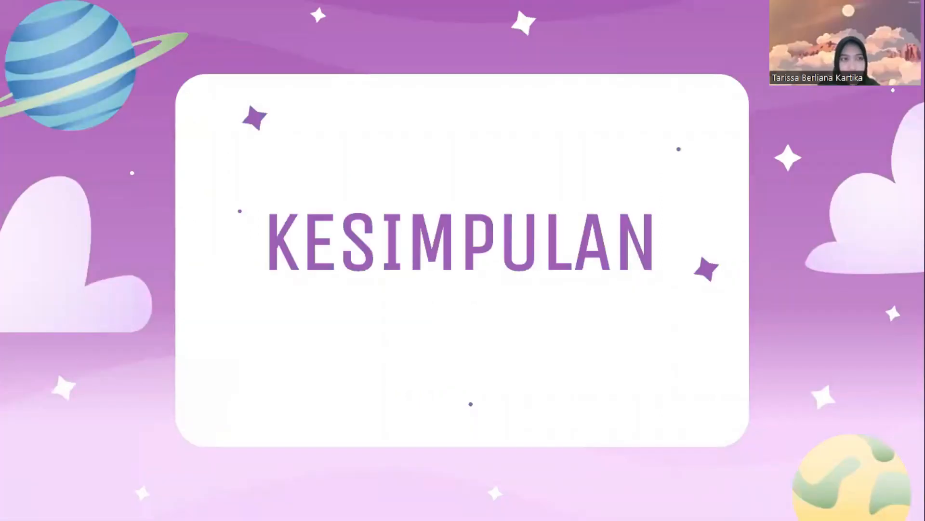
{"action": "key", "text": "Right"}
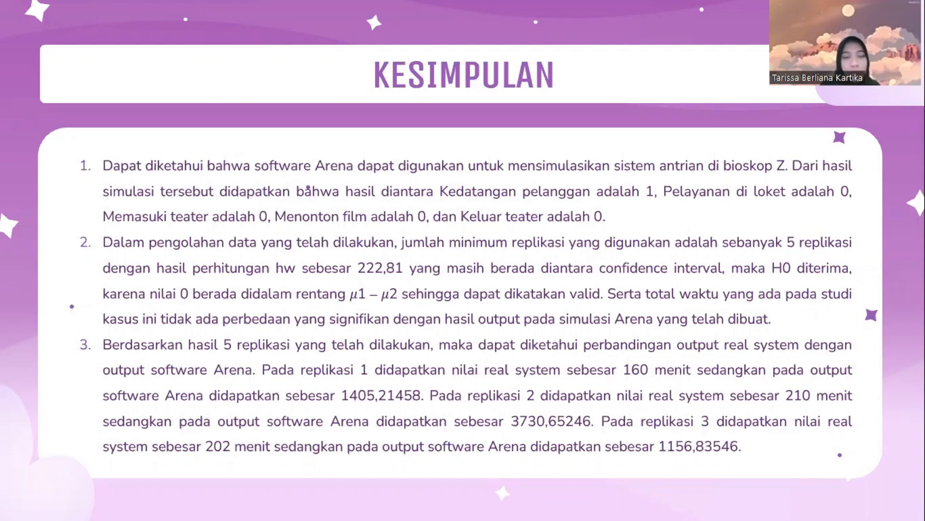